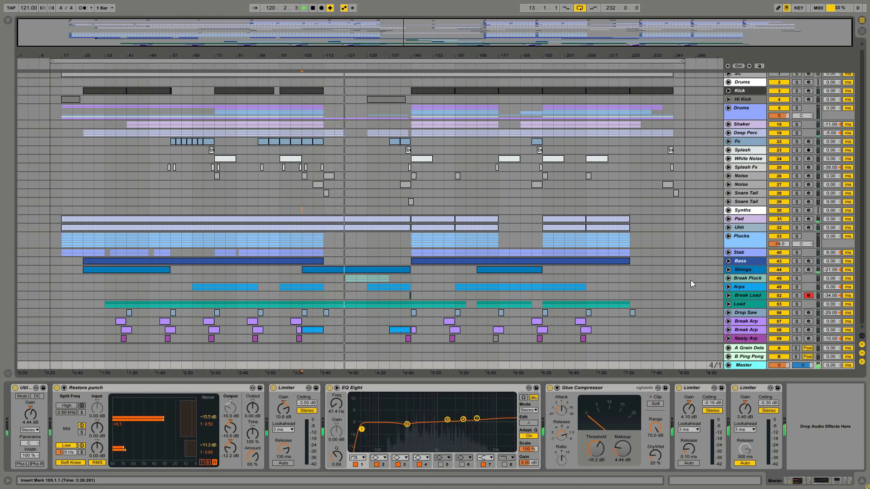
# Unfold the Strings track and the Break Pluck group to examine their automation lanes and clips
pyautogui.click(728, 269)
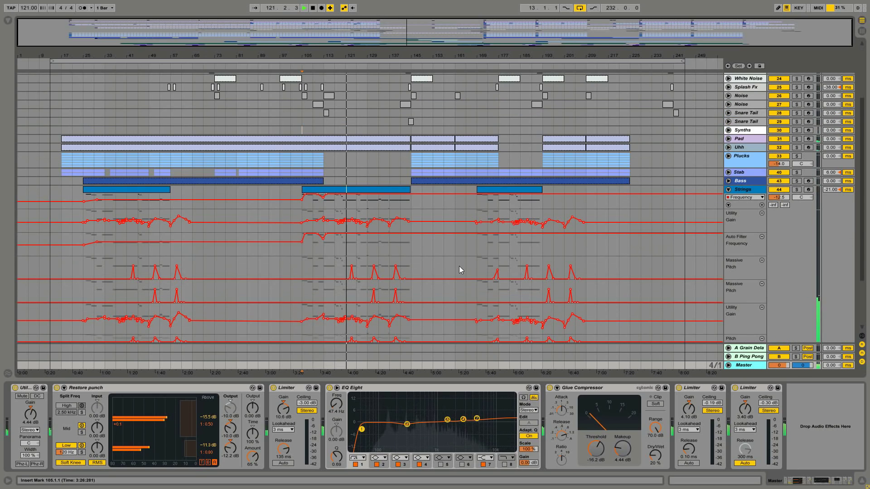
pyautogui.scroll(-4, 444, 254)
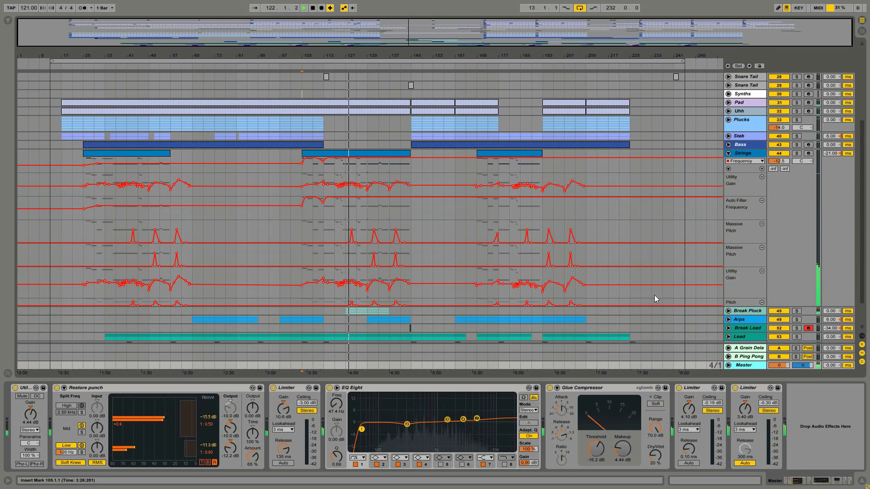
pyautogui.click(729, 311)
pyautogui.scroll(-6, 539, 253)
pyautogui.scroll(-5, 539, 253)
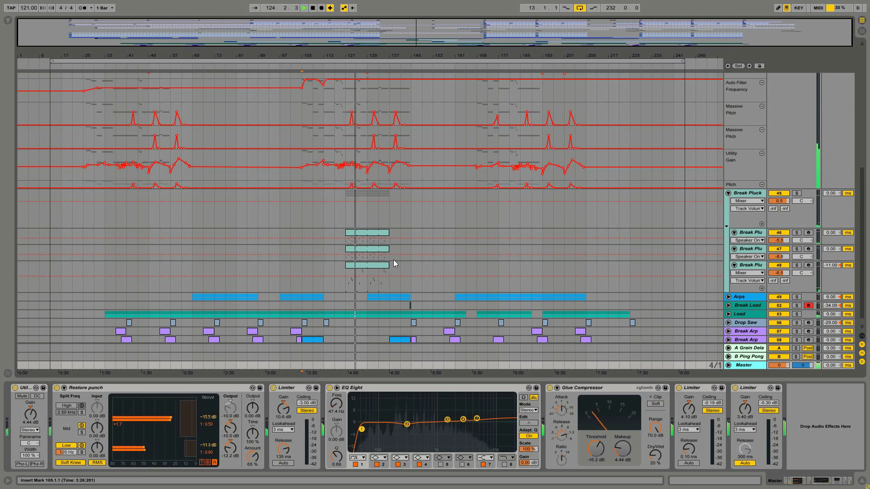
# Unfold the Lead group to examine its layered tracks and automation lanes
pyautogui.scroll(-1, 393, 263)
pyautogui.click(729, 304)
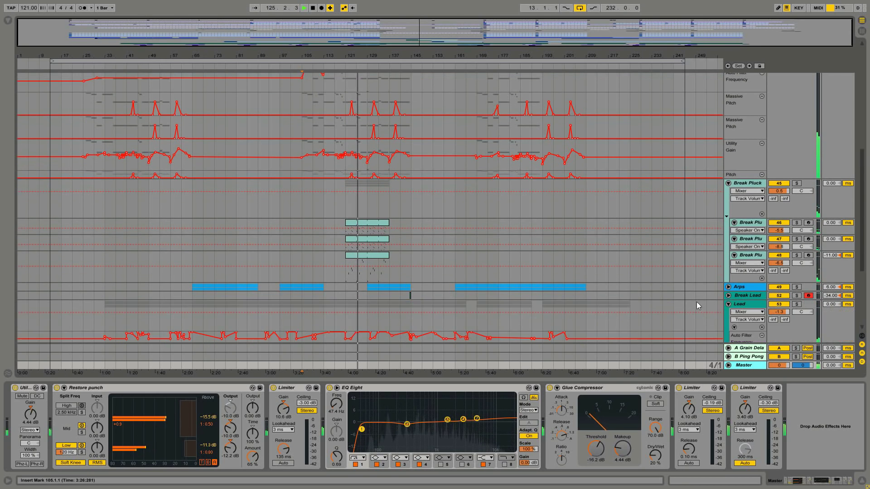
pyautogui.scroll(-9, 521, 284)
pyautogui.scroll(-4, 518, 284)
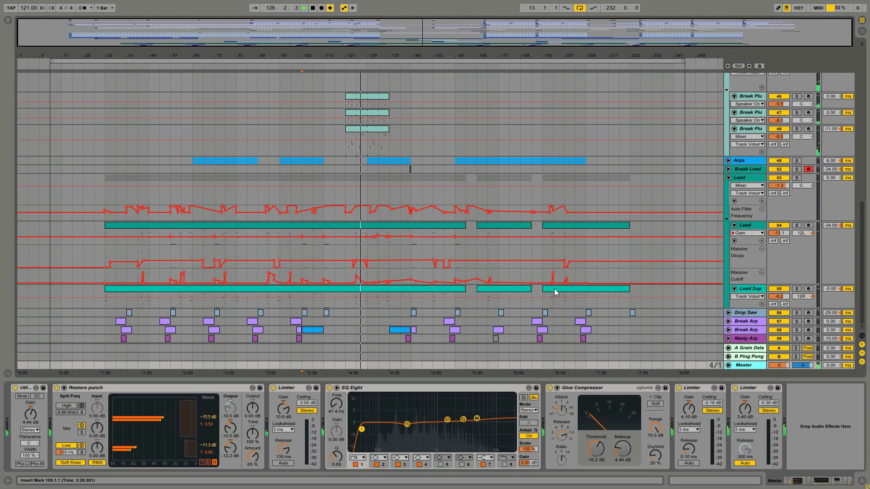
# Fold the Lead, Break Pluck and Strings tracks back to their compact height
pyautogui.click(728, 178)
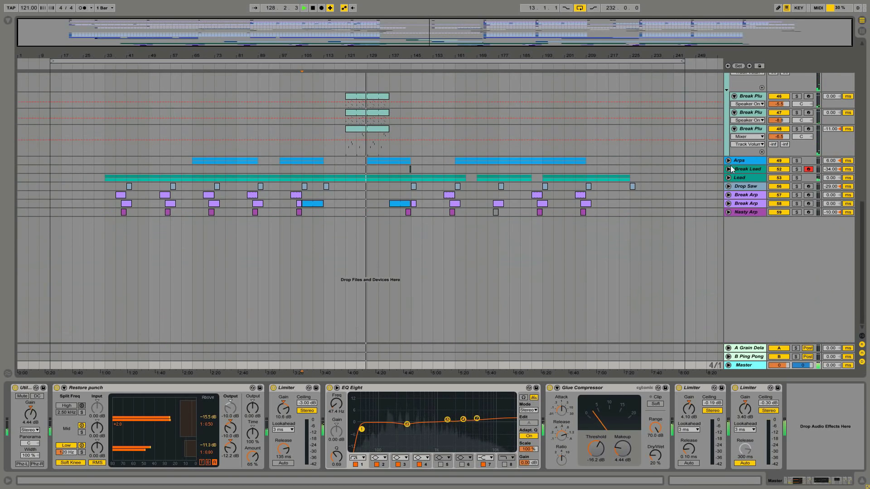
pyautogui.scroll(12, 730, 168)
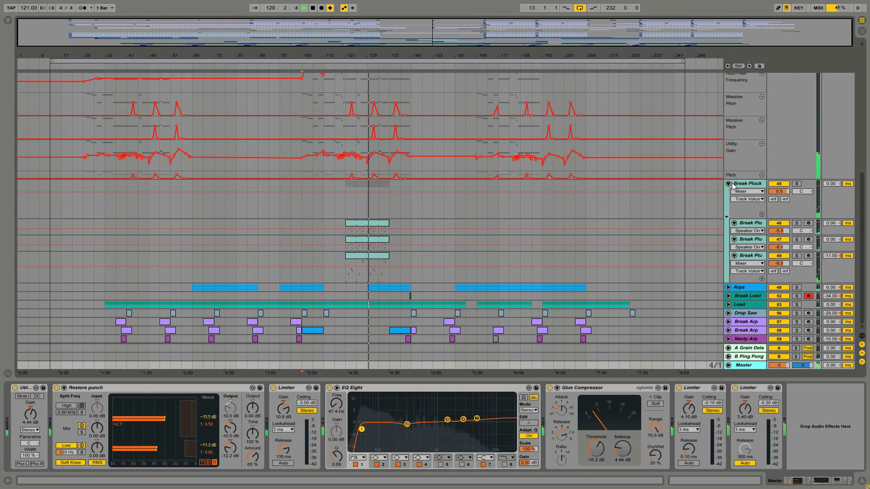
pyautogui.scroll(5, 730, 183)
pyautogui.click(728, 238)
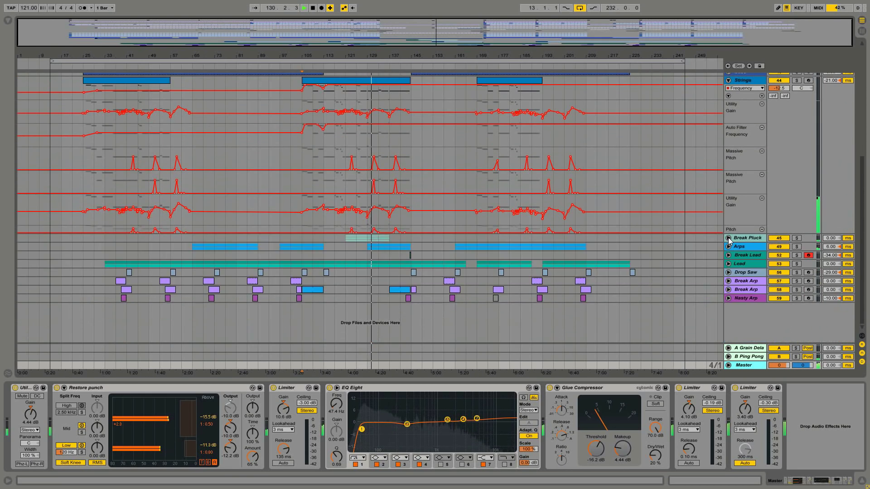
pyautogui.scroll(9, 729, 208)
pyautogui.click(728, 181)
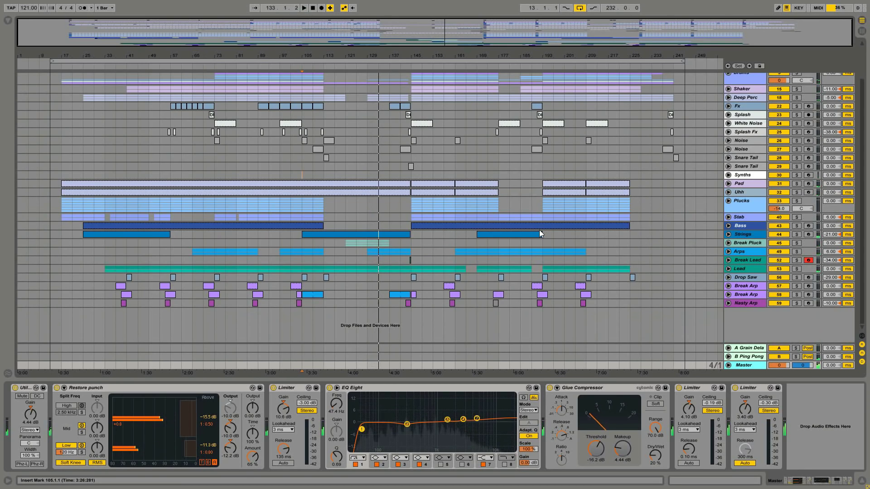
# Solo the Drums group and play the arrangement from bar 145
pyautogui.scroll(3, 443, 259)
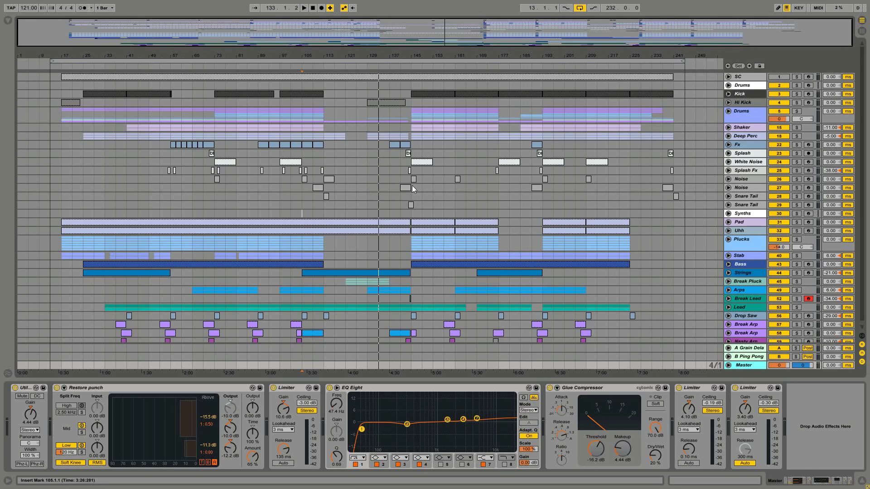
pyautogui.click(412, 114)
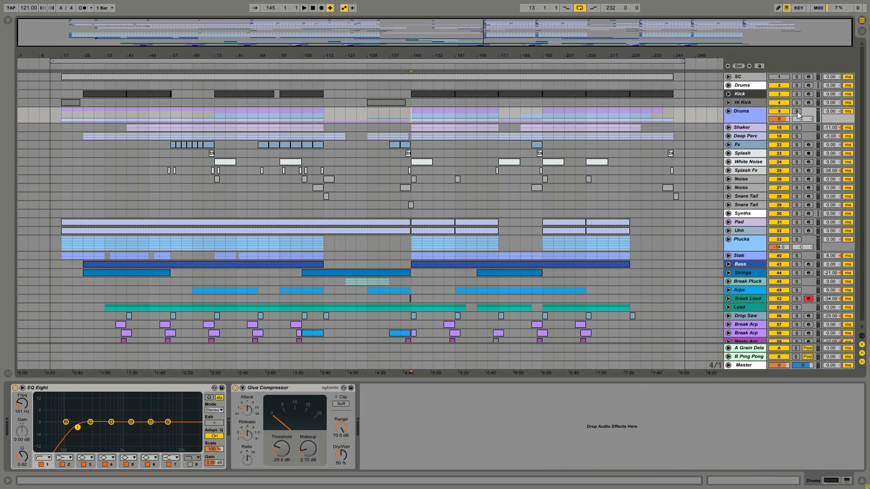
pyautogui.click(797, 111)
pyautogui.press('space')
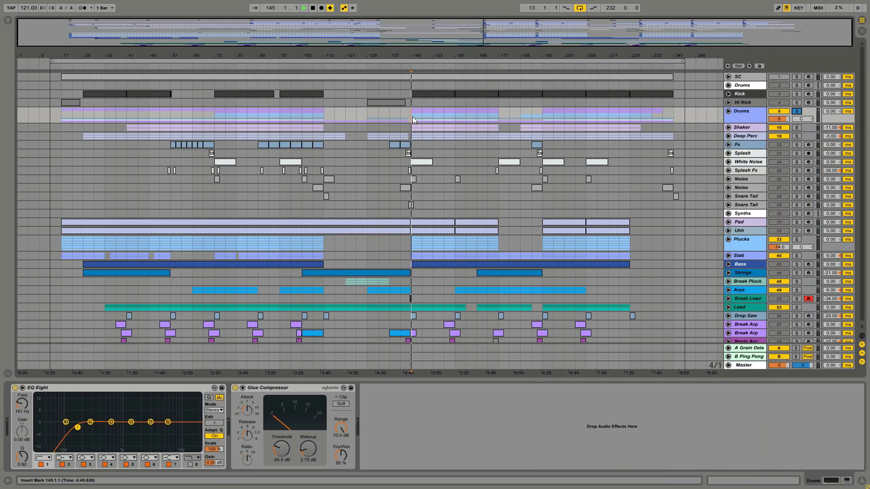
# Unfold the Drums group to show its individual percussion tracks and stop playback
pyautogui.click(729, 112)
pyautogui.scroll(-2, 602, 146)
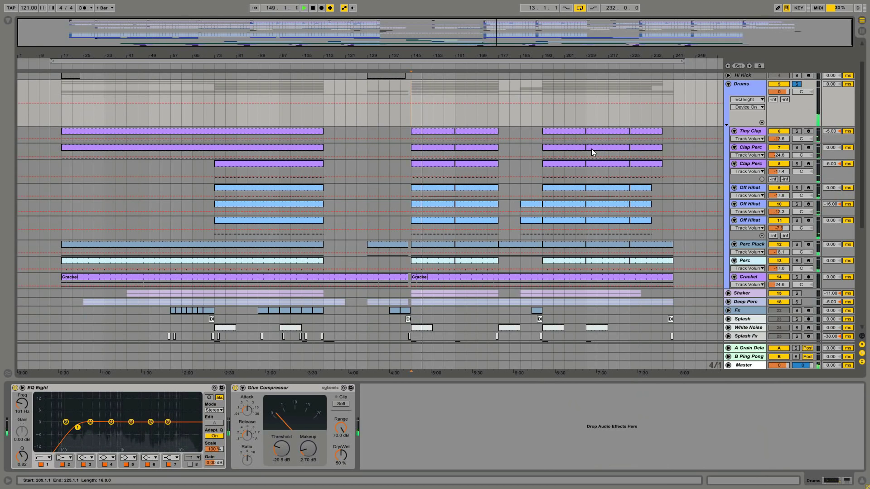
pyautogui.press('space')
pyautogui.click(474, 167)
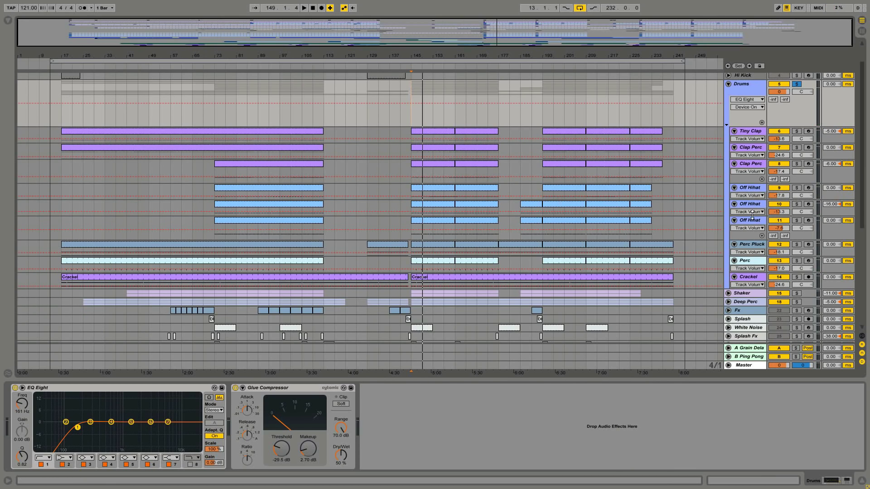
# Solo only the upper Clap Perc track (track 7) and audition its clip from bar 17
pyautogui.click(752, 150)
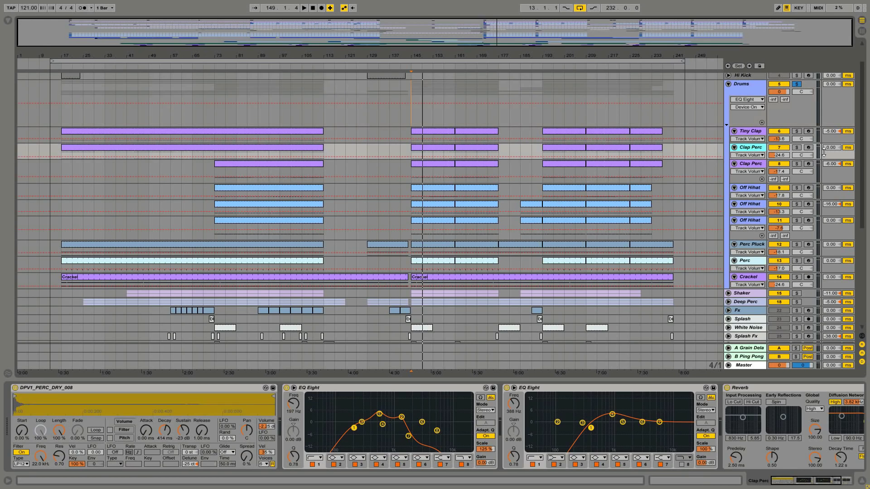
pyautogui.click(798, 146)
pyautogui.click(73, 152)
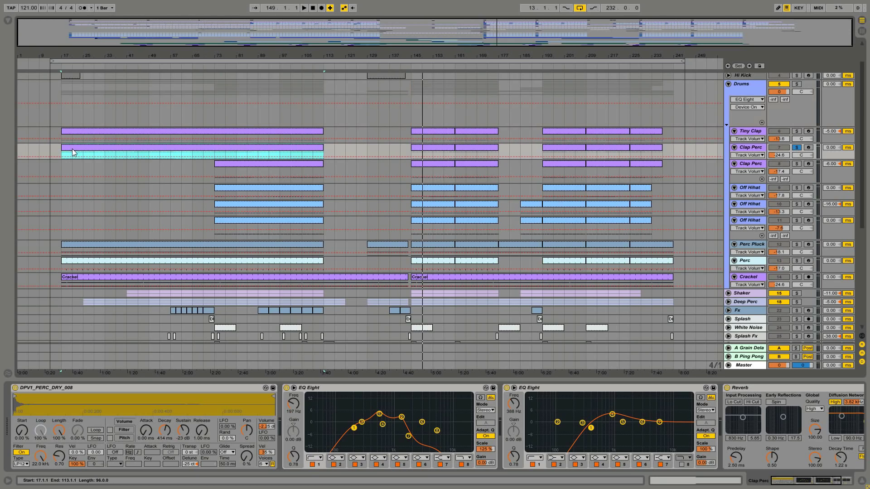
pyautogui.press('space')
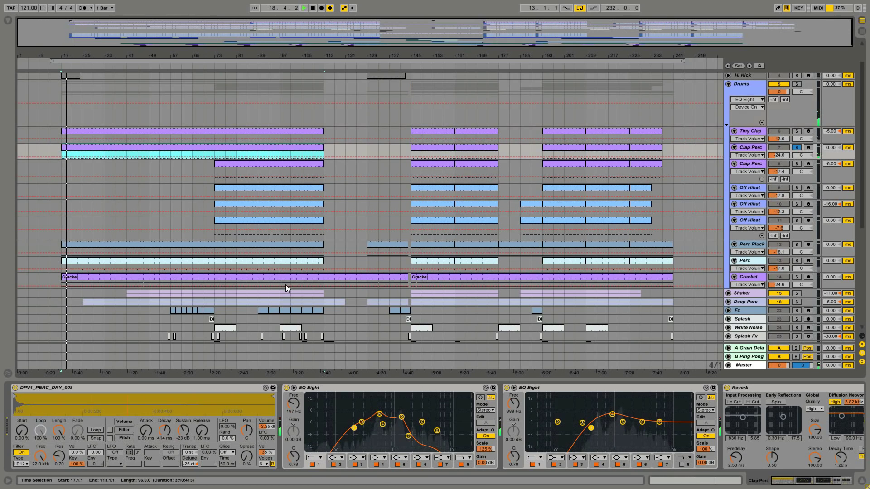
pyautogui.press('space')
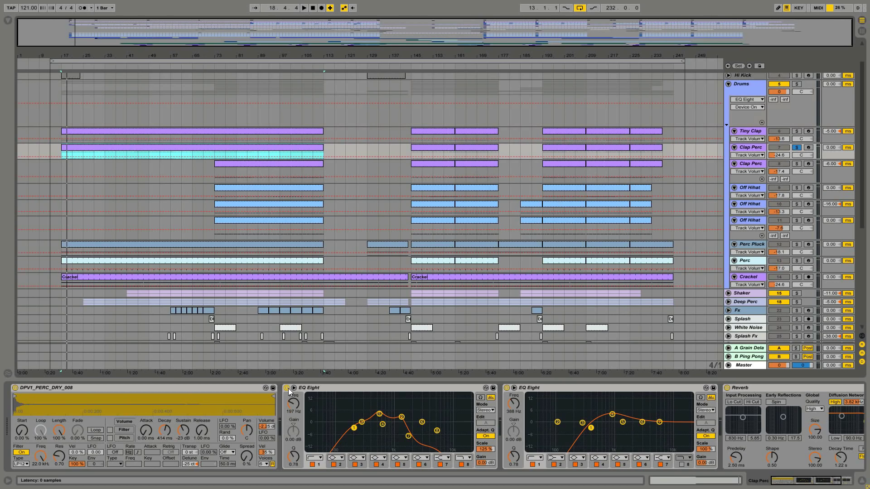
# Bypass both EQ Eights and the Reverb on the upper Clap Perc track and audition the dry sound
pyautogui.click(287, 388)
pyautogui.click(506, 387)
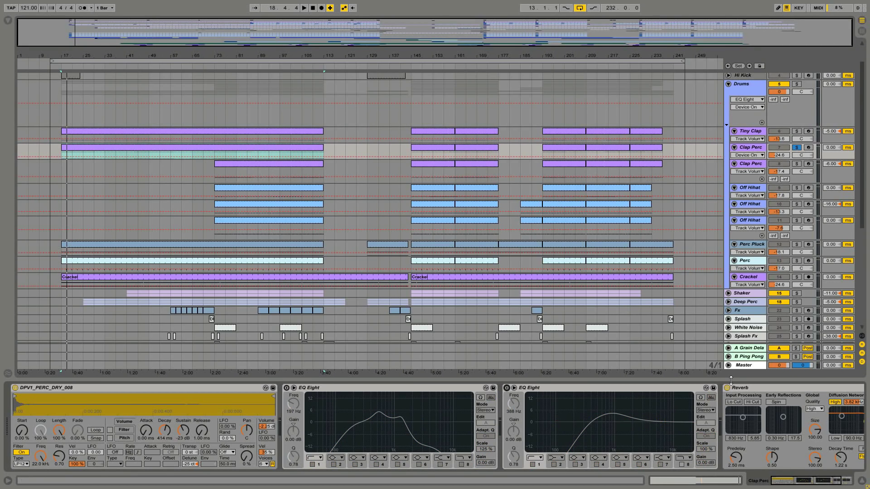
pyautogui.click(727, 387)
pyautogui.press('space')
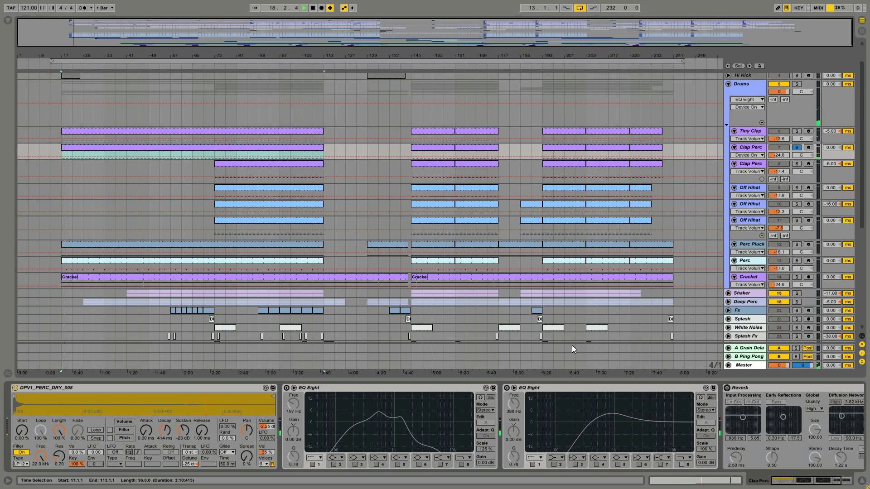
pyautogui.press('space')
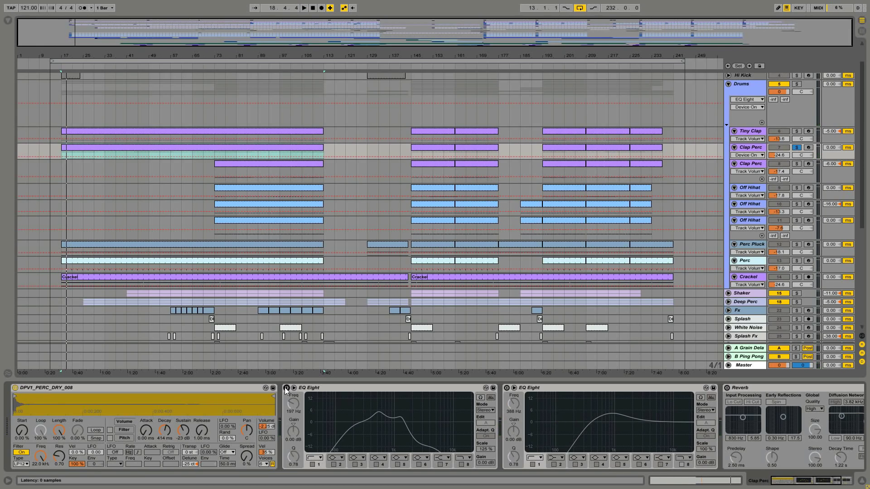
# Turn both EQ Eights and the Reverb back on for the upper Clap Perc track and look through its device chain
pyautogui.click(286, 388)
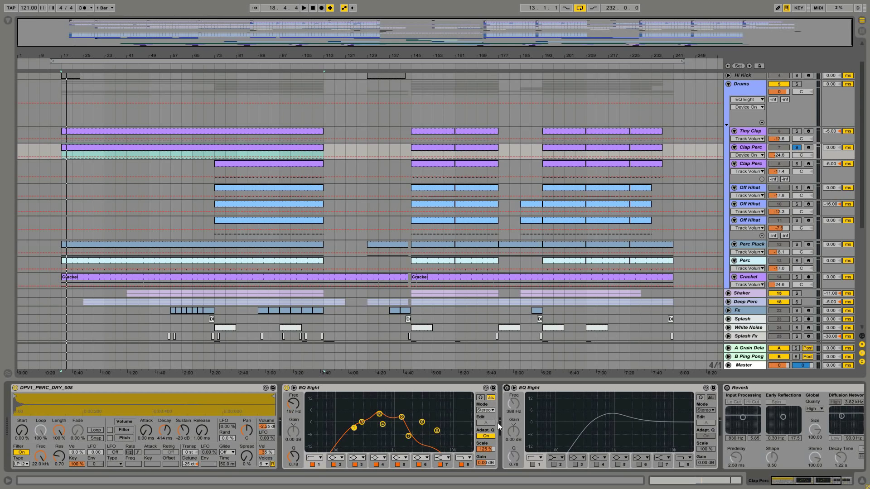
pyautogui.click(508, 388)
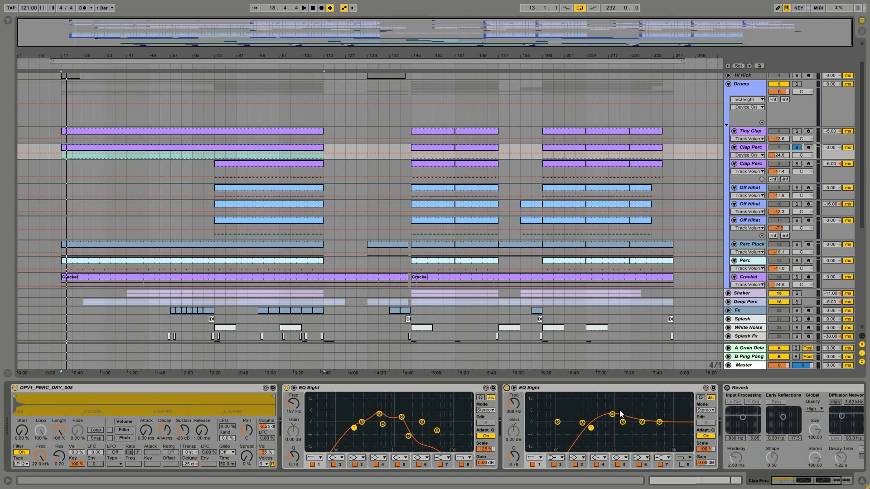
pyautogui.click(797, 484)
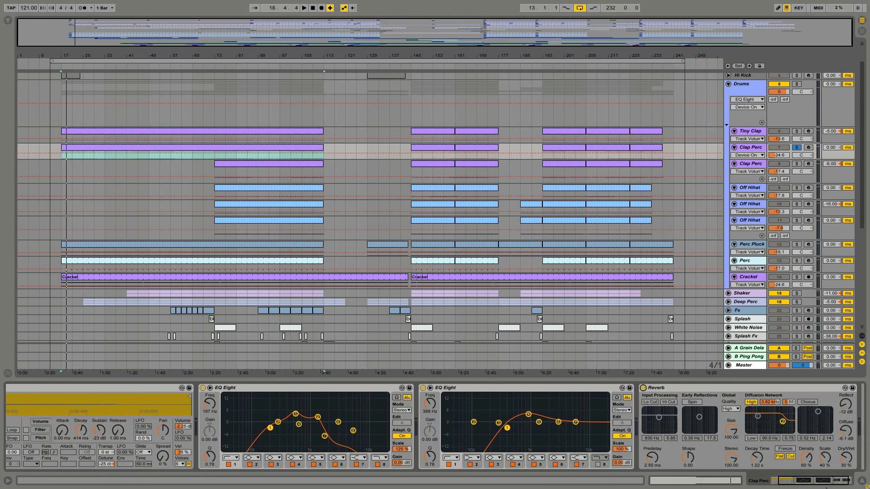
pyautogui.click(823, 484)
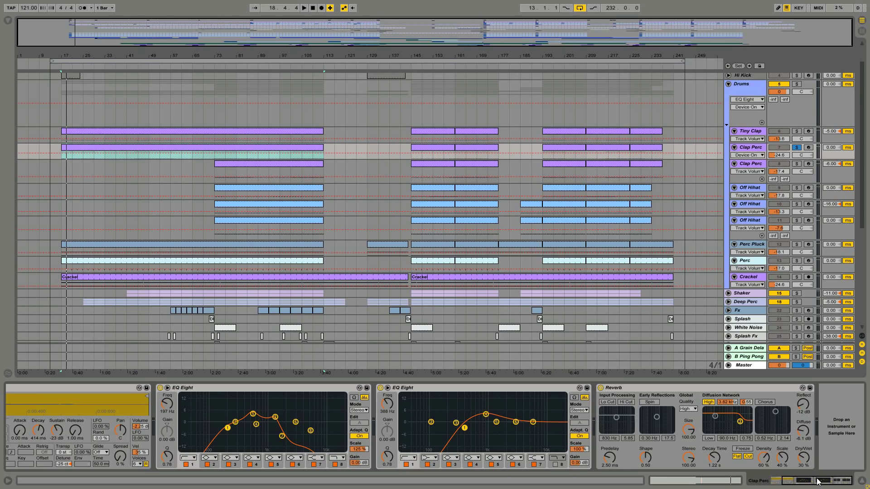
pyautogui.moveTo(818, 480); pyautogui.dragTo(798, 480)
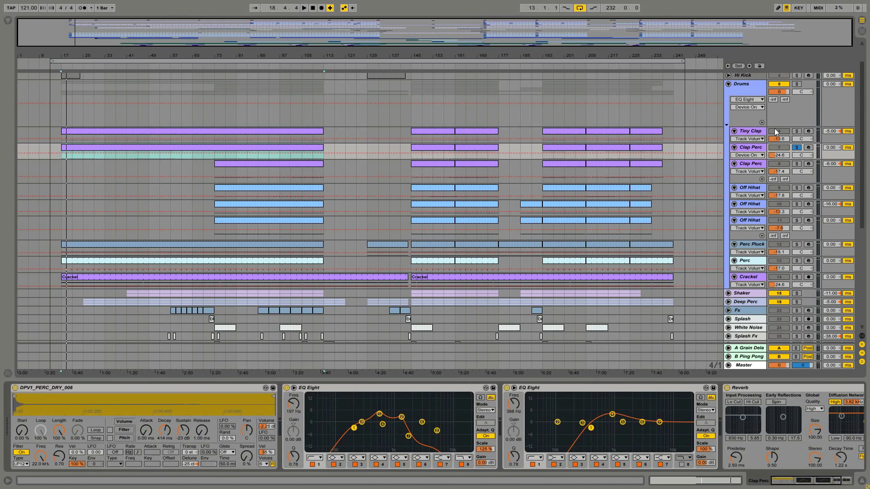
# Solo only the Tiny Clap track and audition its clip from bar 17
pyautogui.click(749, 131)
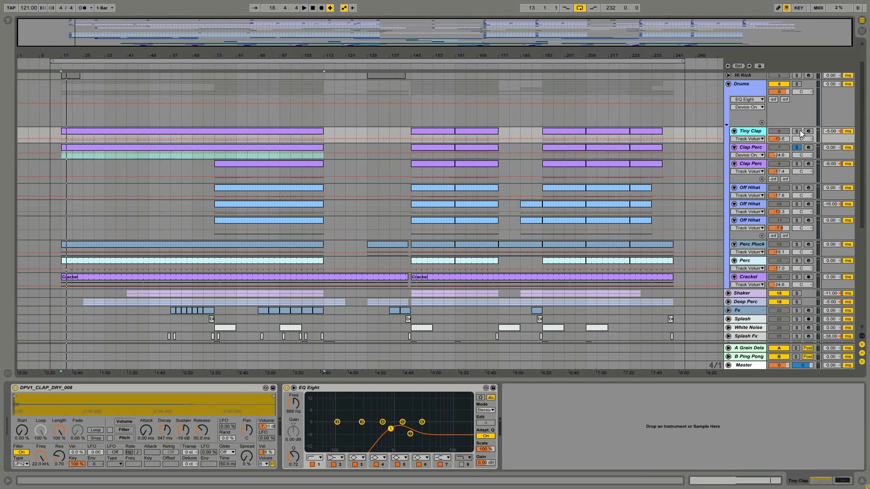
pyautogui.click(797, 131)
pyautogui.click(103, 135)
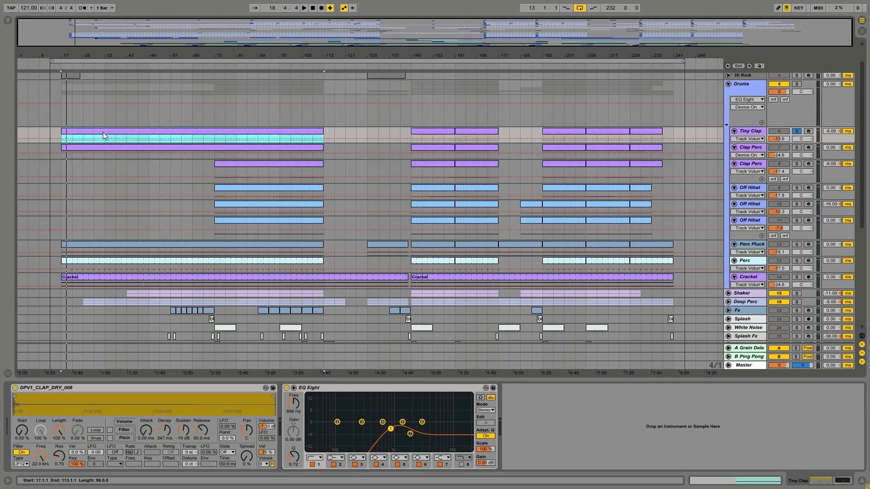
pyautogui.press('space')
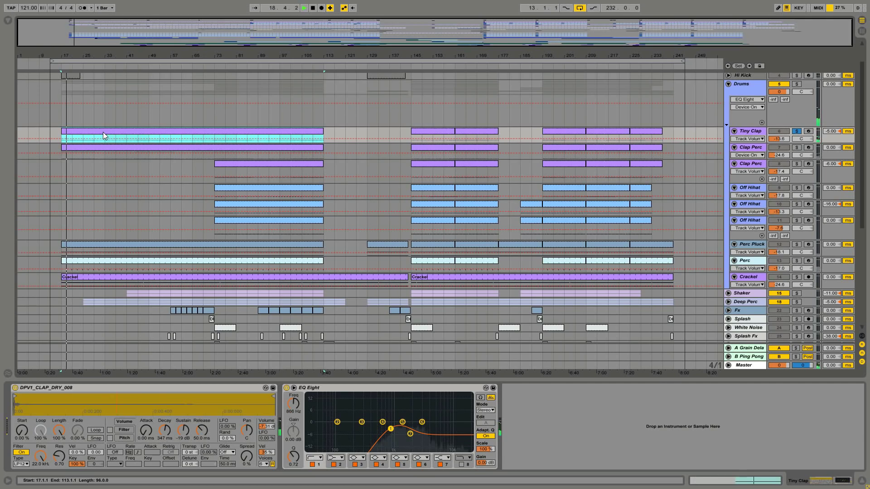
pyautogui.press('space')
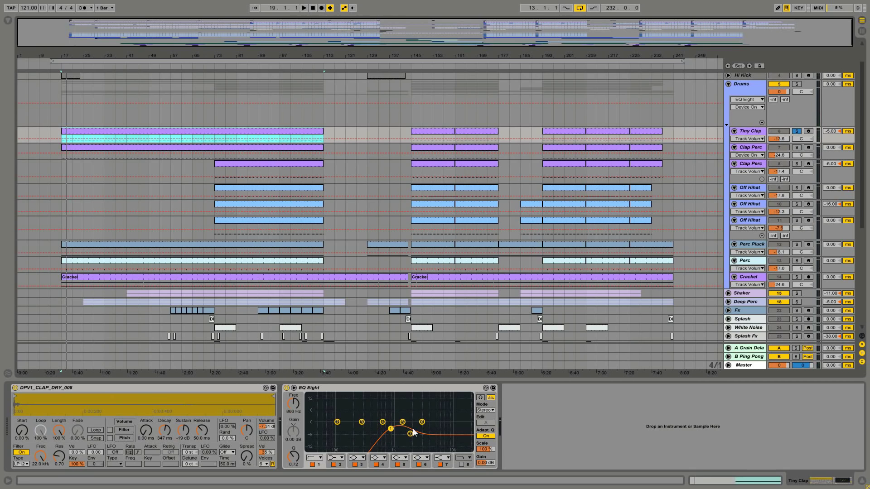
# Add the upper Clap Perc track to the solo and audition it together with Tiny Clap
pyautogui.click(797, 148)
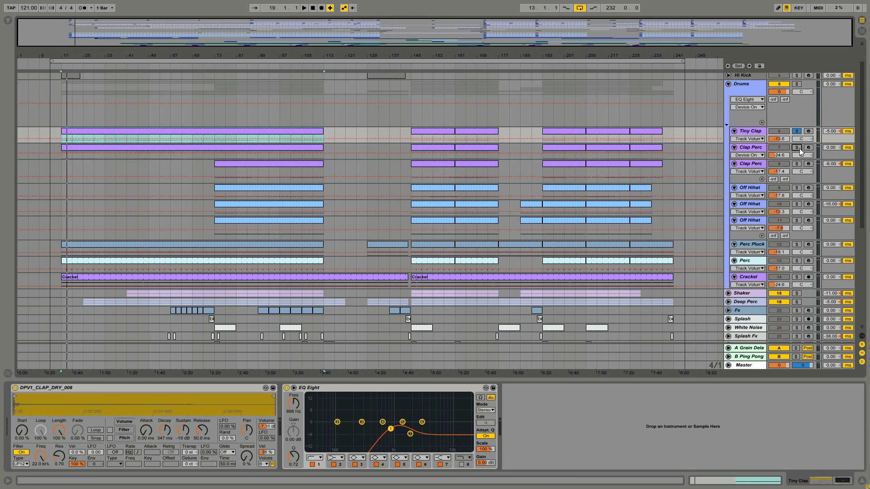
pyautogui.press('space')
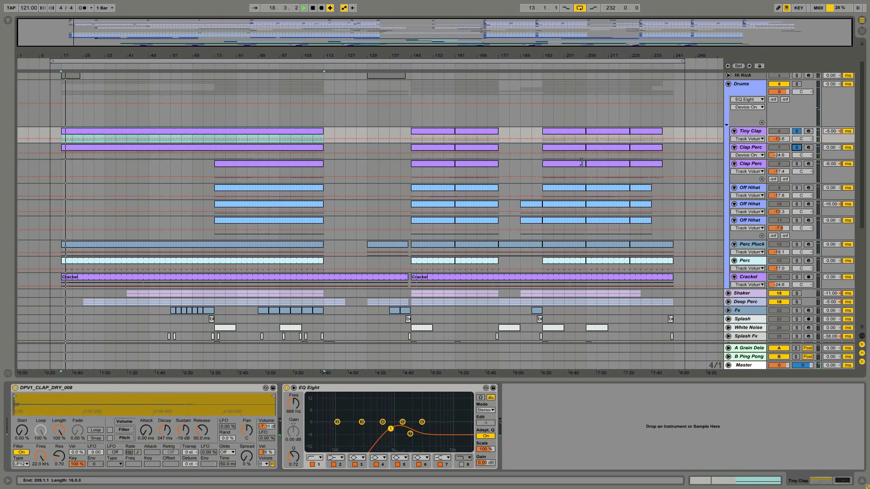
pyautogui.press('space')
# Solo only the lower Clap Perc track and audition its clip from bar 73
pyautogui.click(226, 164)
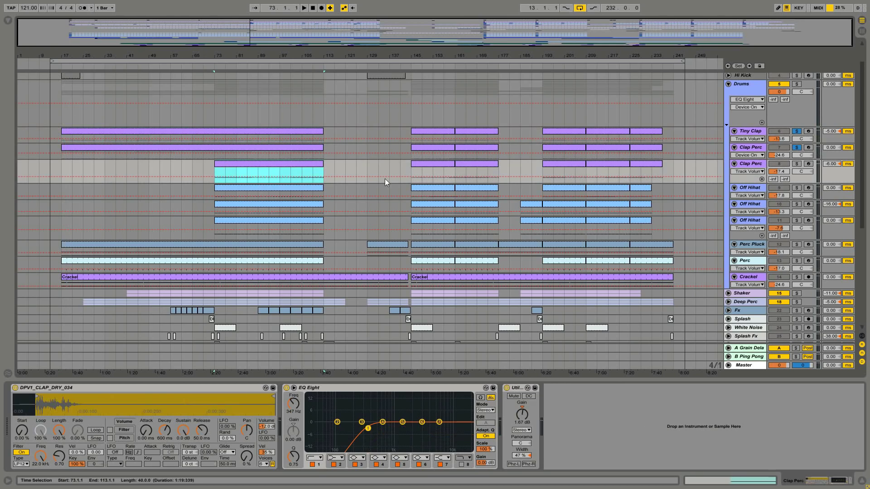
pyautogui.click(797, 165)
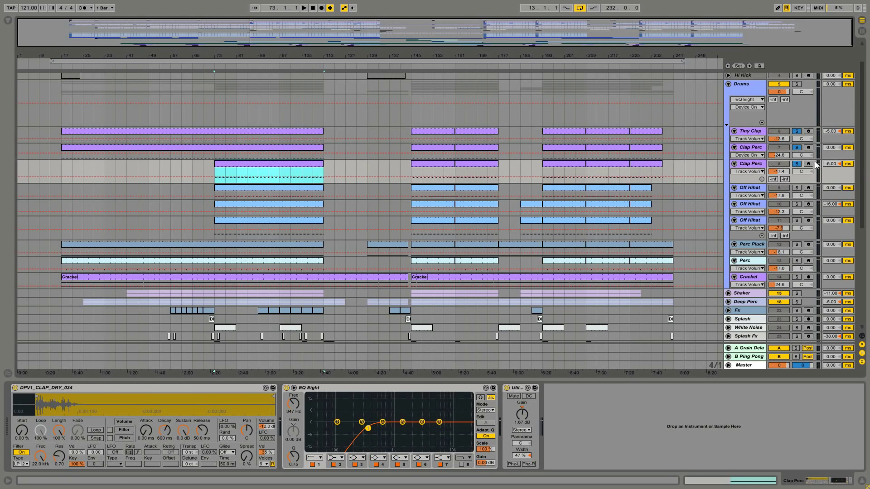
pyautogui.click(798, 164)
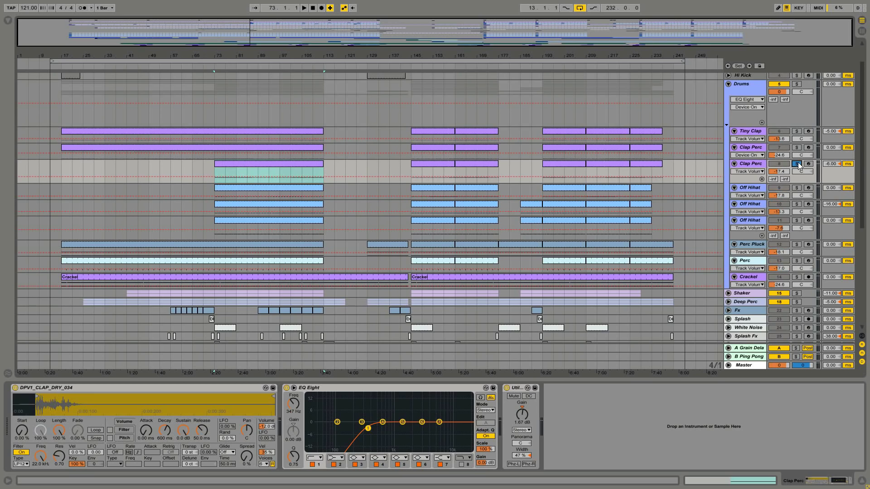
pyautogui.click(239, 164)
pyautogui.press('space')
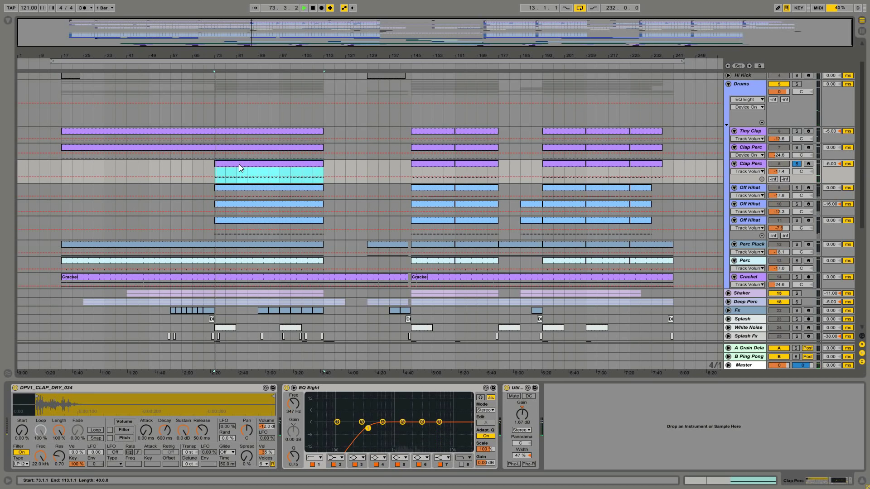
pyautogui.click(752, 164)
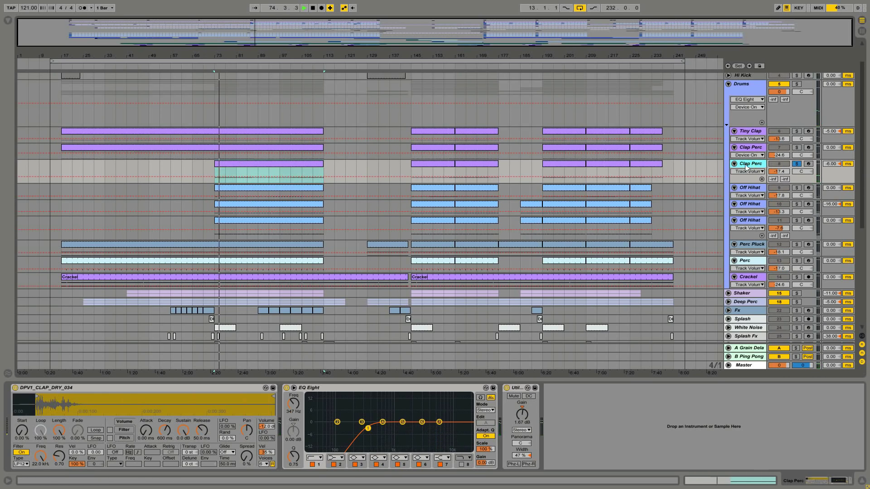
pyautogui.press('space')
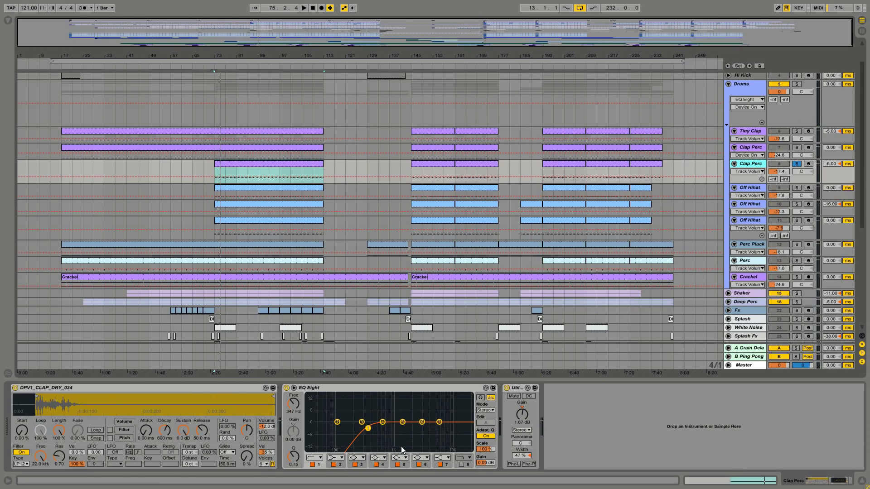
# Look through the device chains of the upper Clap Perc, Tiny Clap and Shaker tracks, comparing their EQ Eight curves
pyautogui.click(755, 149)
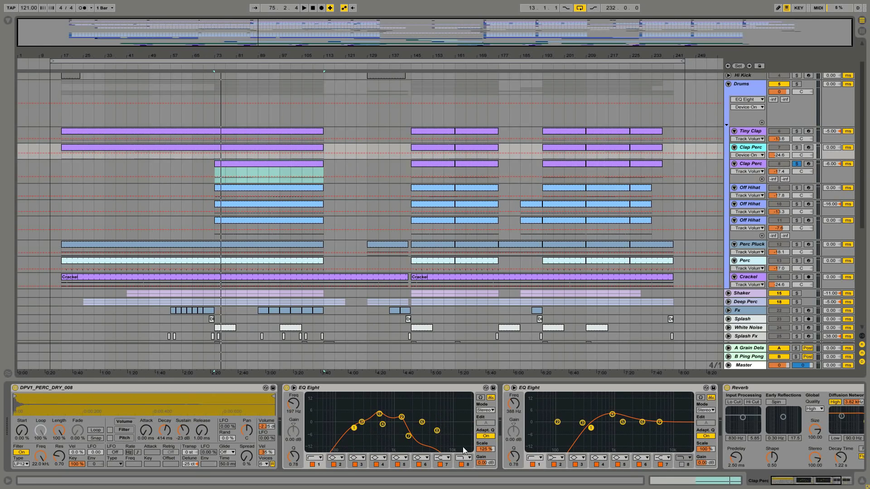
pyautogui.click(751, 134)
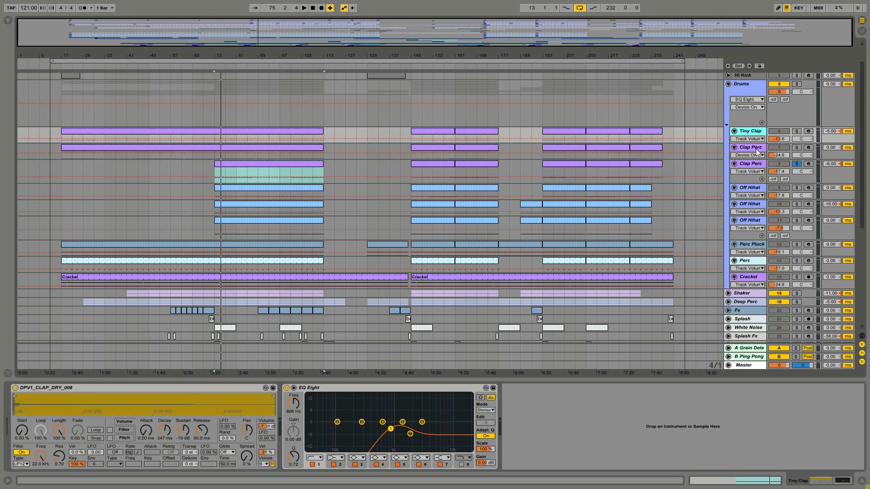
pyautogui.click(755, 148)
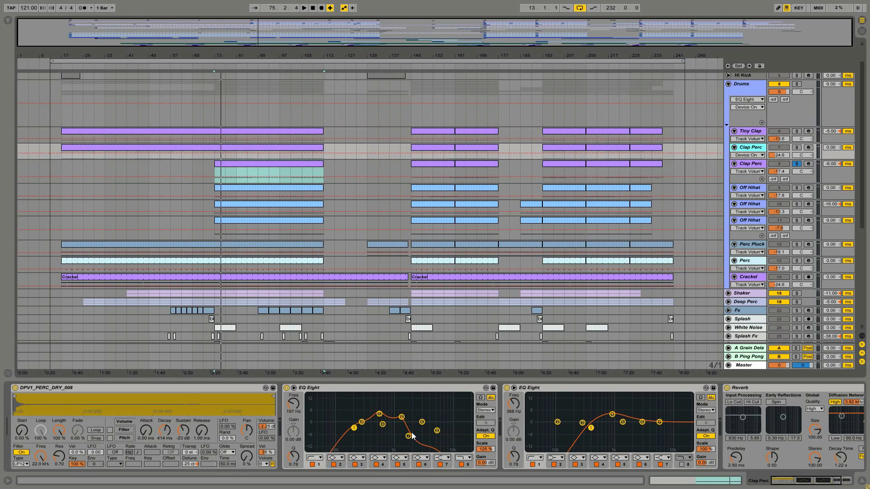
pyautogui.click(756, 131)
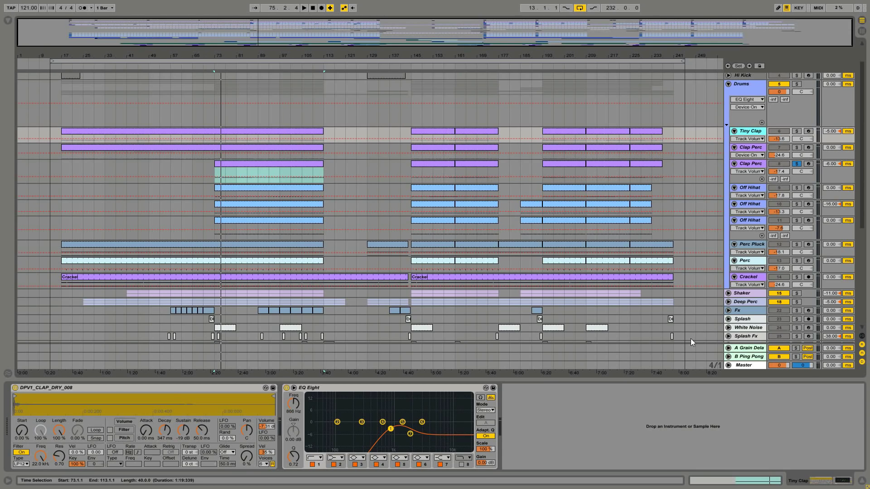
pyautogui.click(754, 295)
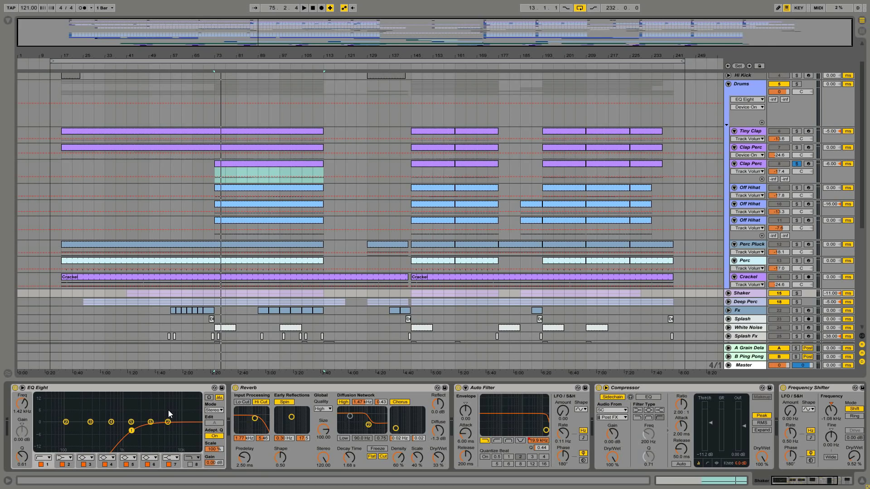
# Audition Tiny Clap and both Clap Perc tracks together in solo from bar 73
pyautogui.click(223, 163)
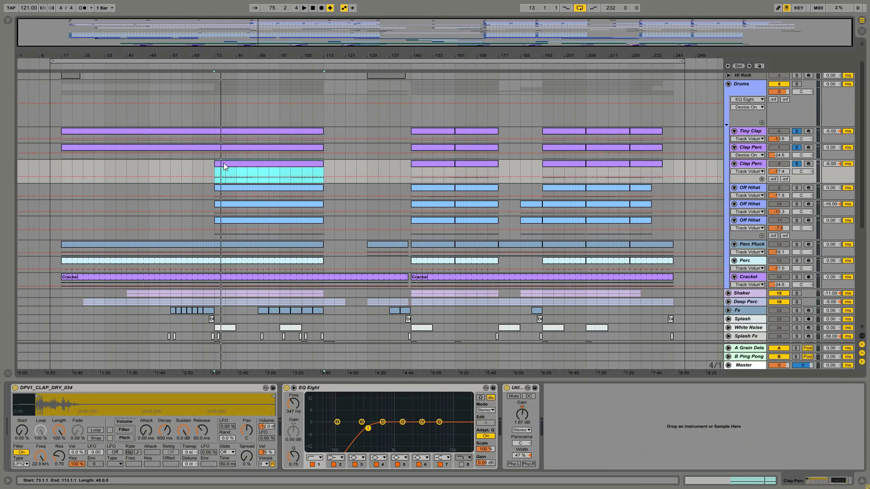
pyautogui.press('space')
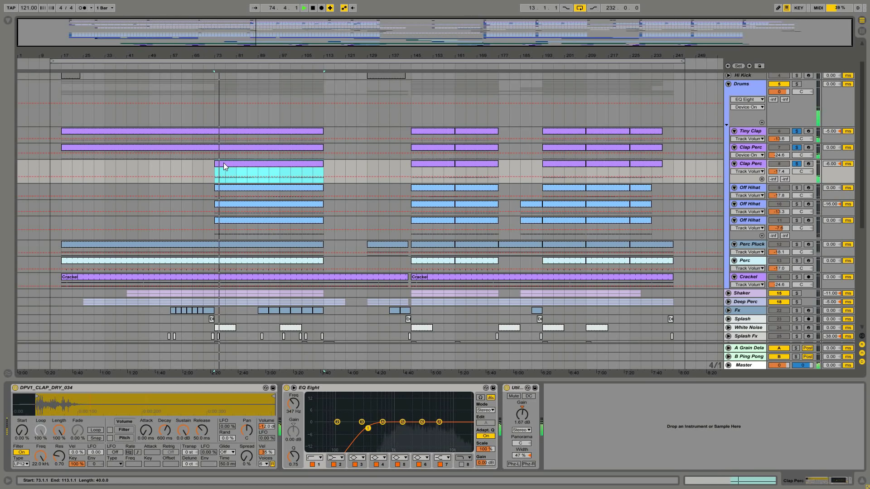
pyautogui.press('space')
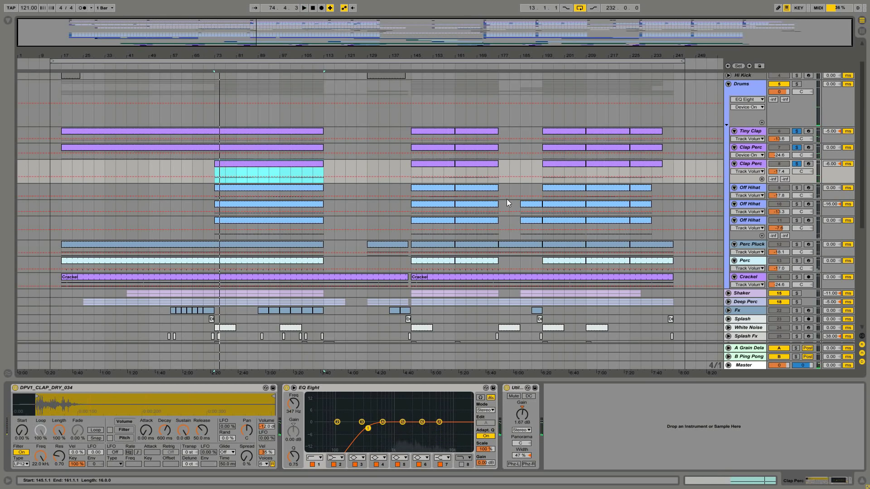
# Look through the device chains of the three Off Hihat tracks, ending on the middle one
pyautogui.click(747, 189)
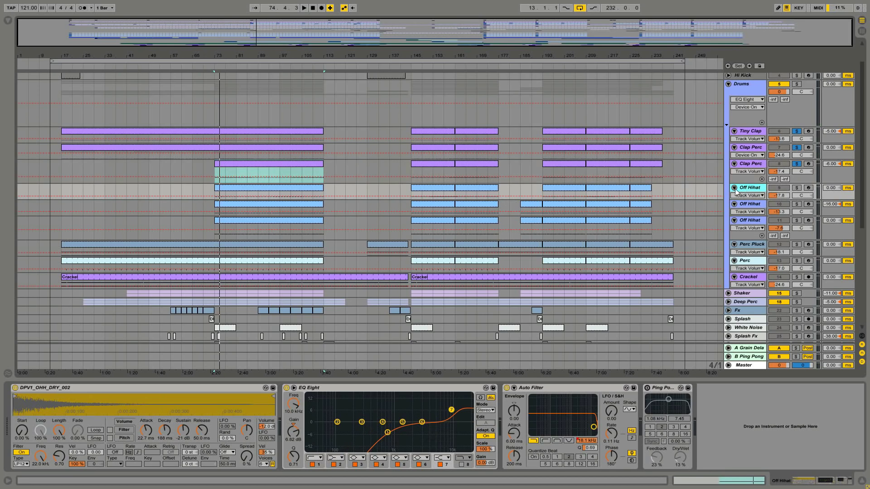
pyautogui.click(753, 206)
pyautogui.click(748, 221)
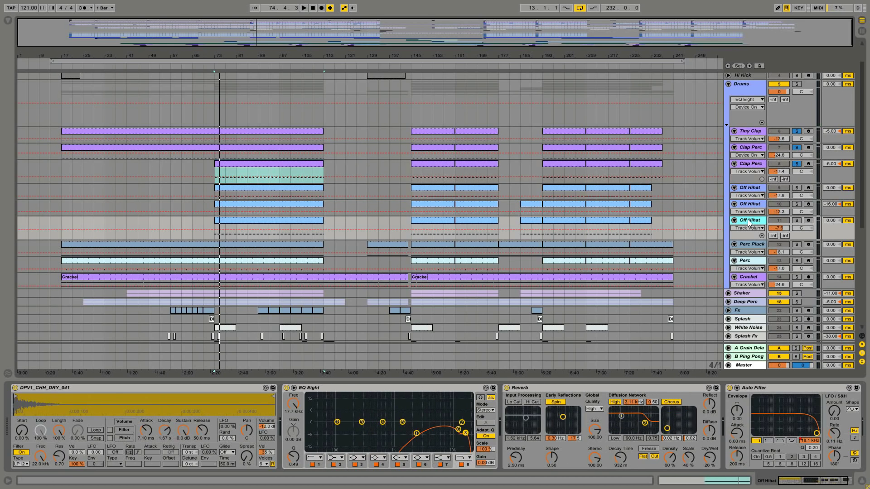
pyautogui.click(746, 206)
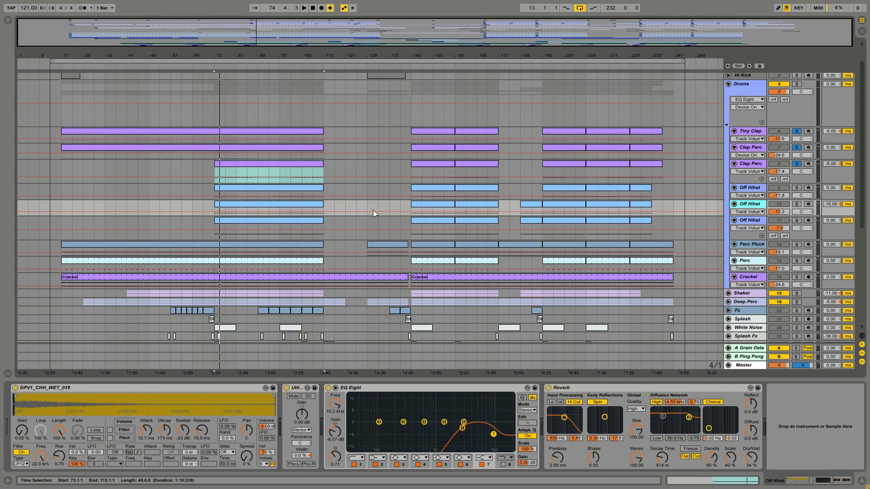
# Solo only the middle Off Hihat track and audition its clip from bar 73
pyautogui.click(797, 203)
pyautogui.click(235, 204)
pyautogui.press('space')
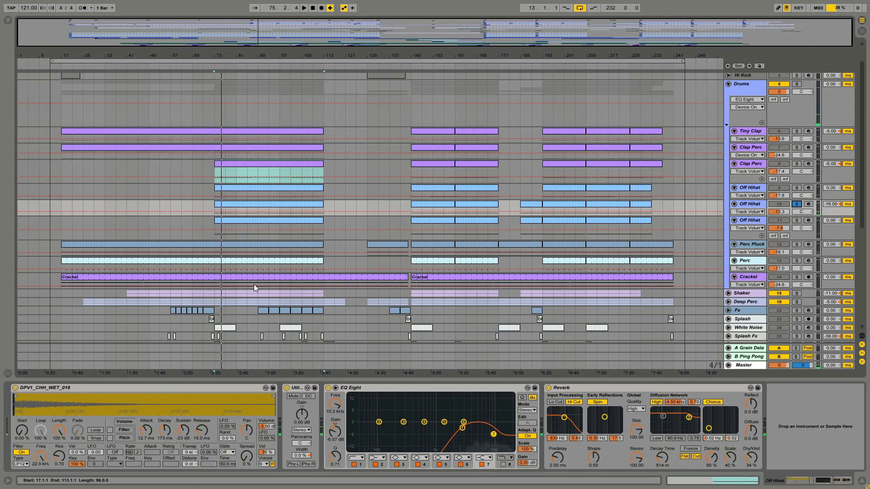
pyautogui.press('space')
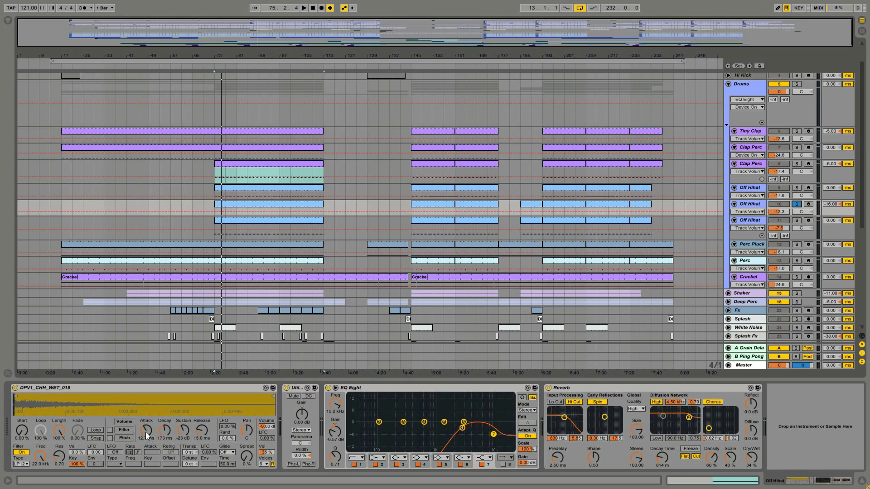
# Try out the volume envelope's attack on the middle Off Hihat's DPV1_CHH_WET_018 sample and audition the hi-hat
pyautogui.moveTo(146, 430)
pyautogui.mouseDown()
pyautogui.moveTo(146, 449)
pyautogui.moveTo(146, 415)
pyautogui.moveTo(146, 428)
pyautogui.mouseUp()
pyautogui.press('space')
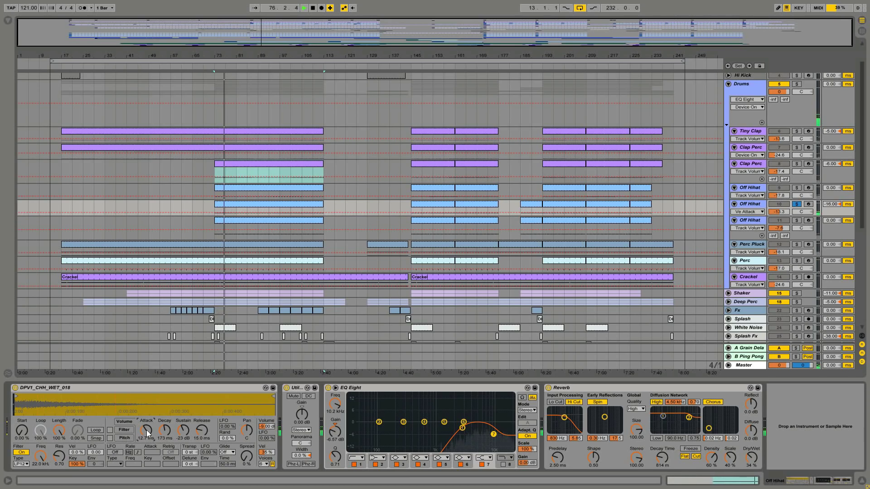
pyautogui.press('space')
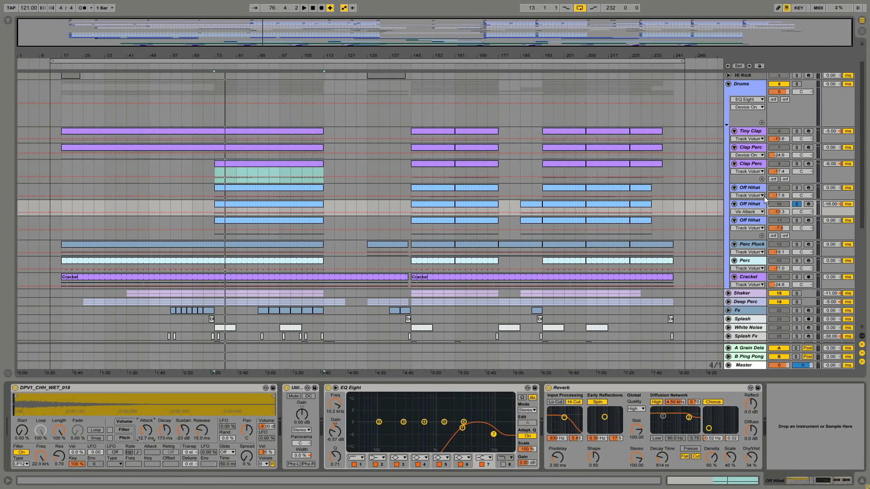
# Solo only the upper Off Hihat track, audition it from bar 73 and compare its EQ Eight curve with the middle Off Hihat's
pyautogui.click(752, 189)
pyautogui.click(796, 187)
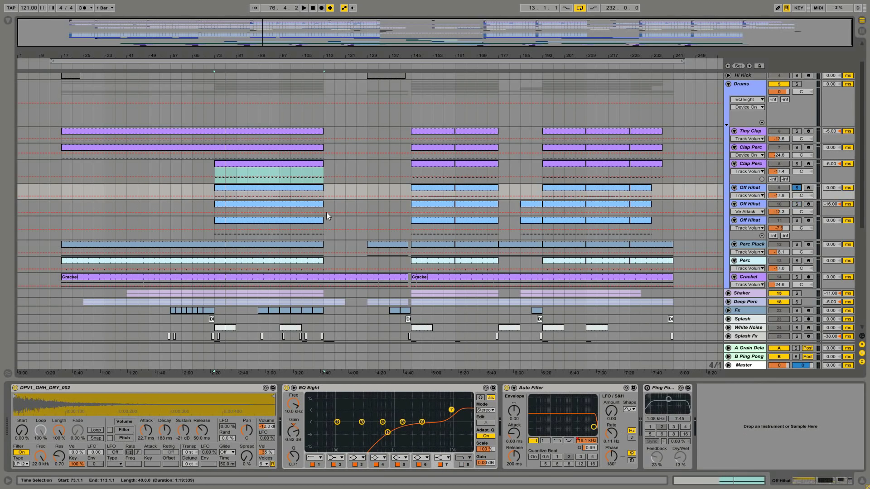
pyautogui.press('Down')
pyautogui.press('space')
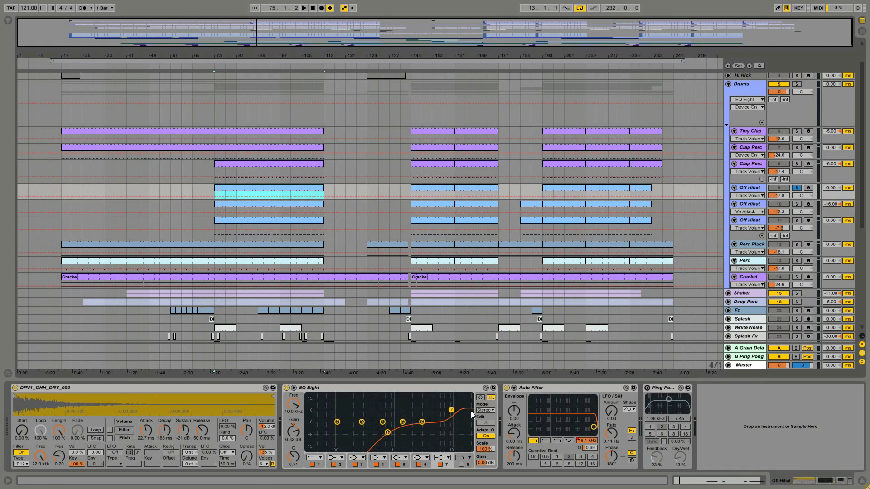
pyautogui.click(748, 204)
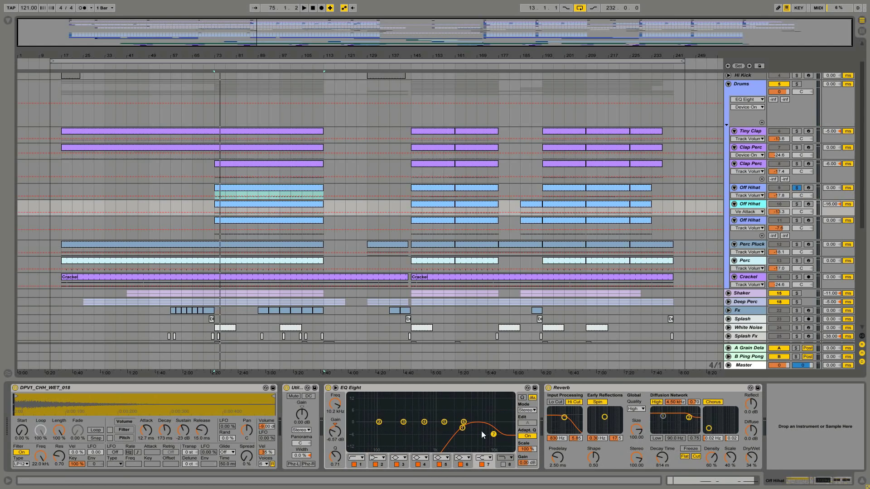
pyautogui.click(755, 188)
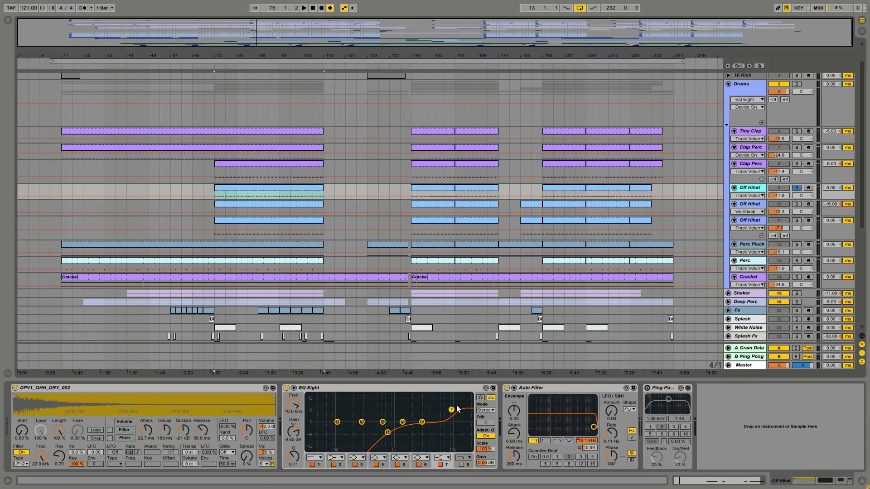
# Solo only the lowest Off Hihat track, audition its clip from bar 73 and look through its device chain
pyautogui.click(746, 222)
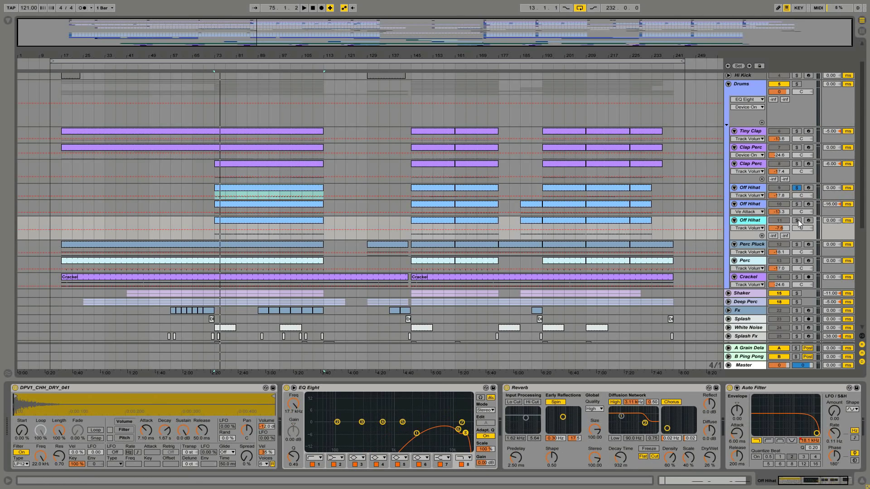
pyautogui.click(797, 220)
pyautogui.click(264, 219)
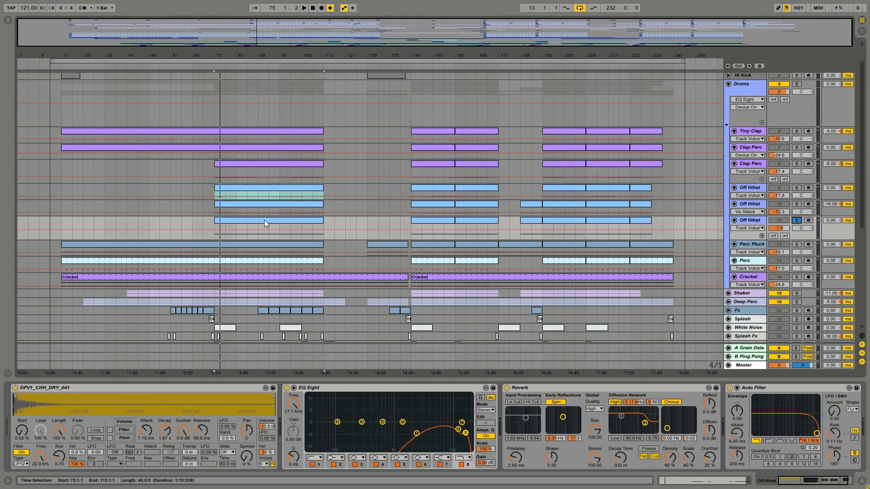
pyautogui.press('space')
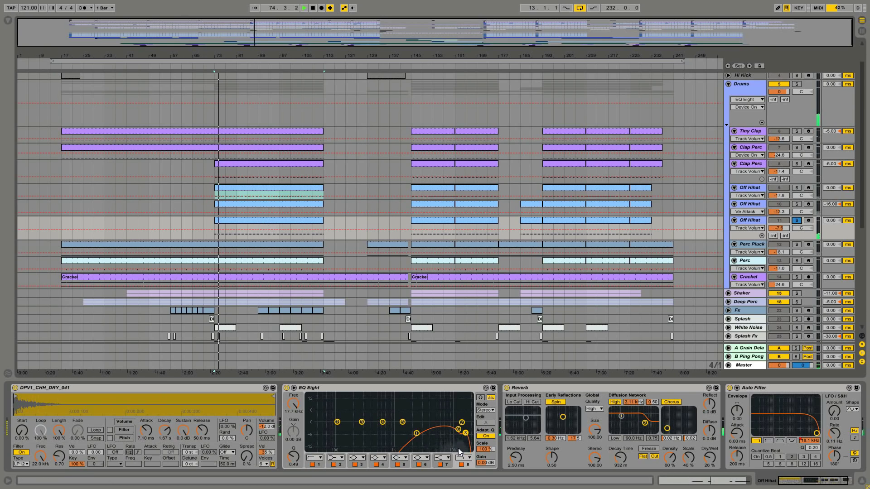
pyautogui.press('space')
pyautogui.moveTo(803, 481); pyautogui.dragTo(784, 479)
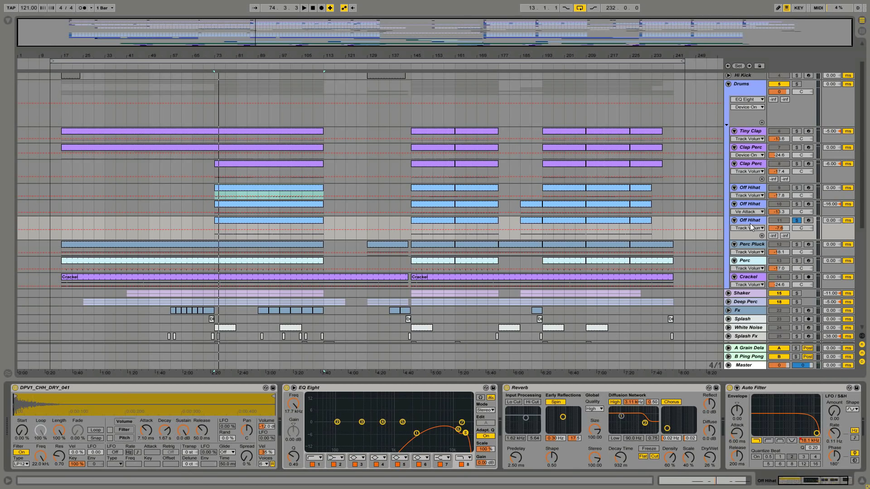
# Add the middle and upper Off Hihat tracks to the solo and audition all three hi-hats together from bar 73
pyautogui.doubleClick(287, 204)
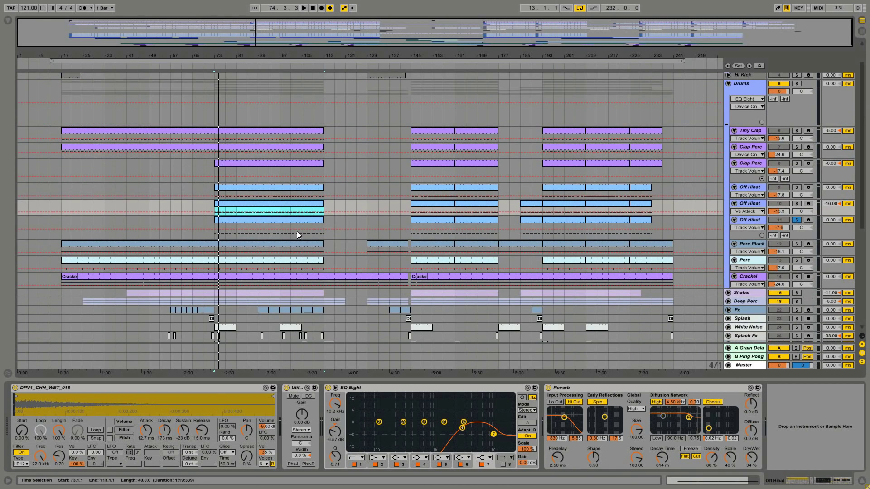
pyautogui.doubleClick(293, 187)
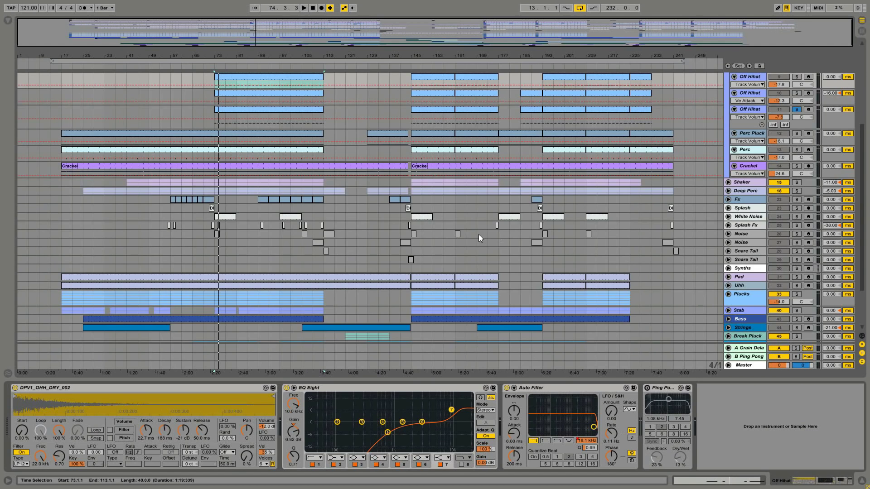
pyautogui.scroll(3, 479, 234)
pyautogui.click(797, 165)
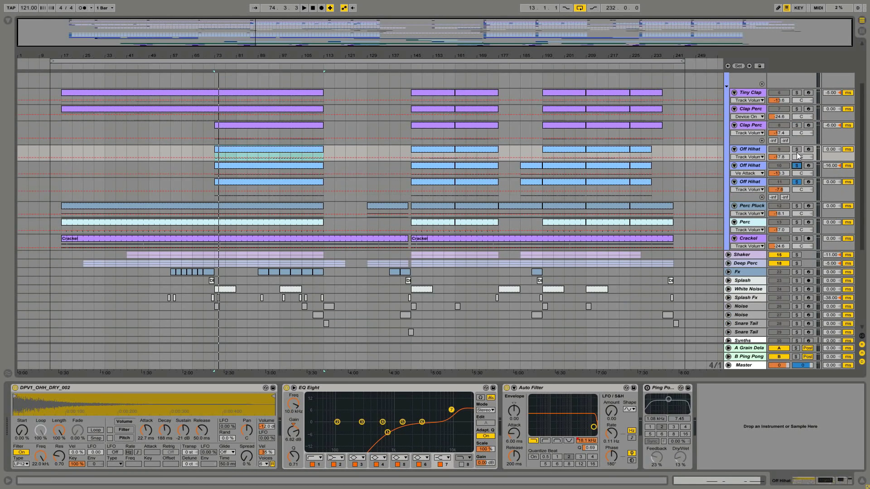
pyautogui.click(796, 149)
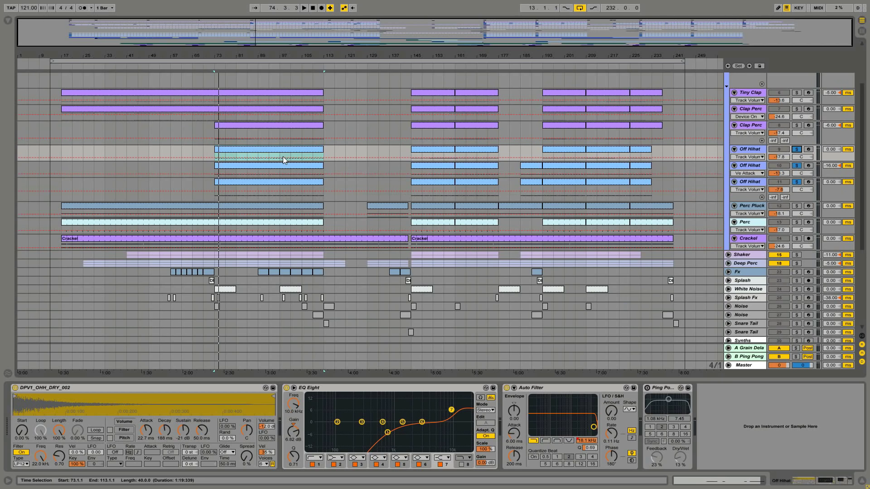
pyautogui.press('space')
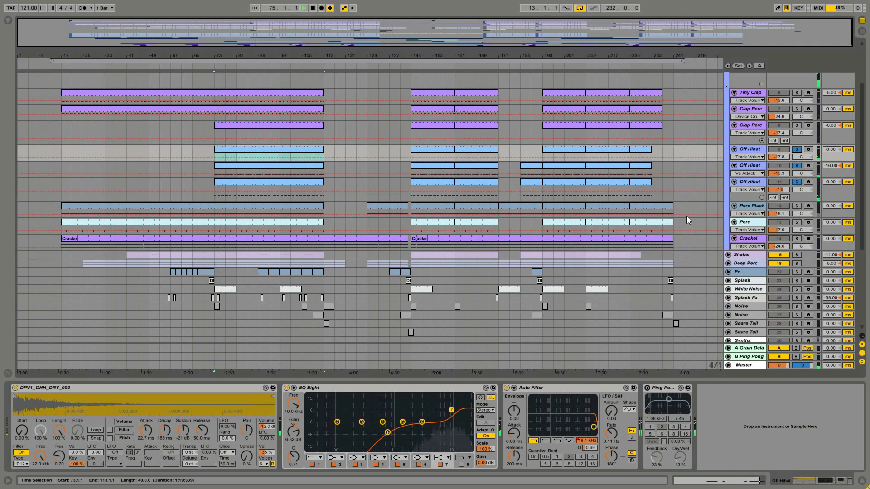
pyautogui.scroll(3, 670, 214)
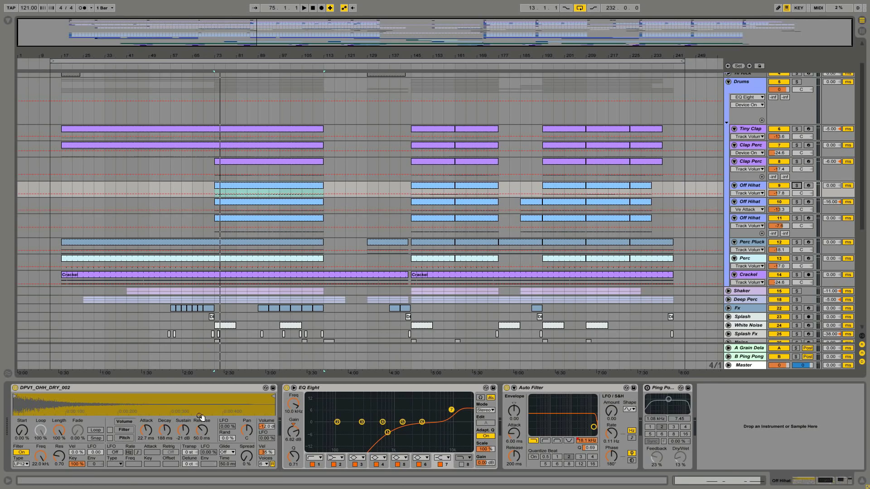
# Check the filter envelope of the upper Off Hihat's DPV1_OHH_DRY_002 sample and return to its volume envelope
pyautogui.click(123, 430)
pyautogui.click(124, 433)
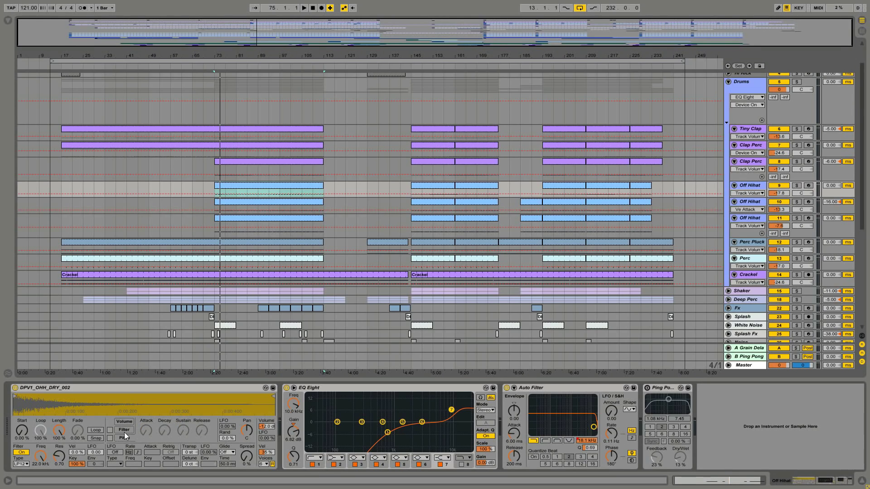
pyautogui.click(124, 421)
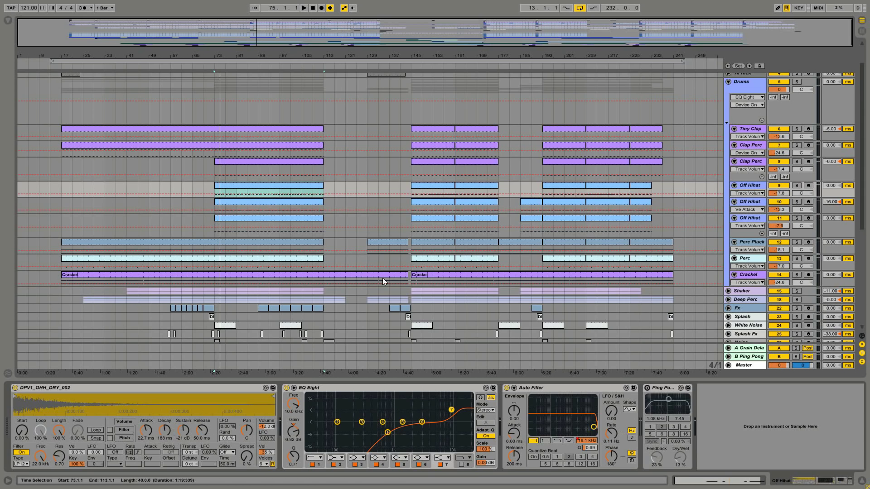
# Solo and audition the Perc Pluck track from bar 73, and inspect its Massive patch and device chain
pyautogui.click(754, 243)
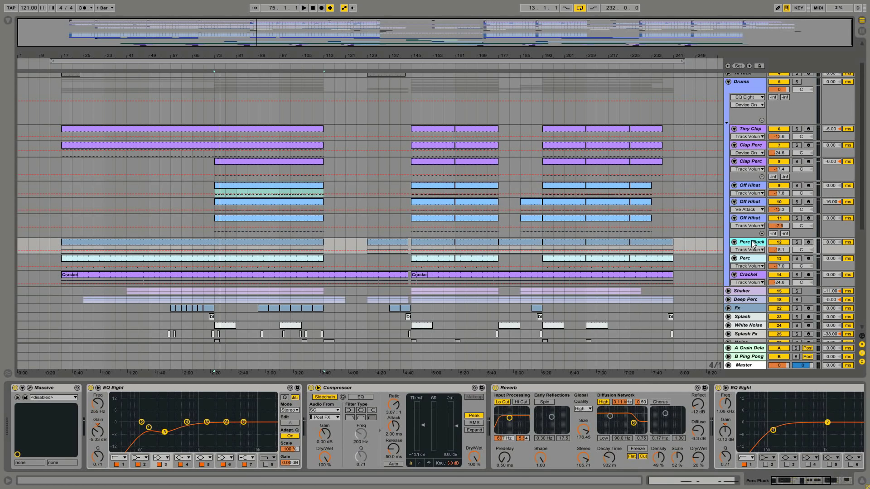
pyautogui.click(797, 242)
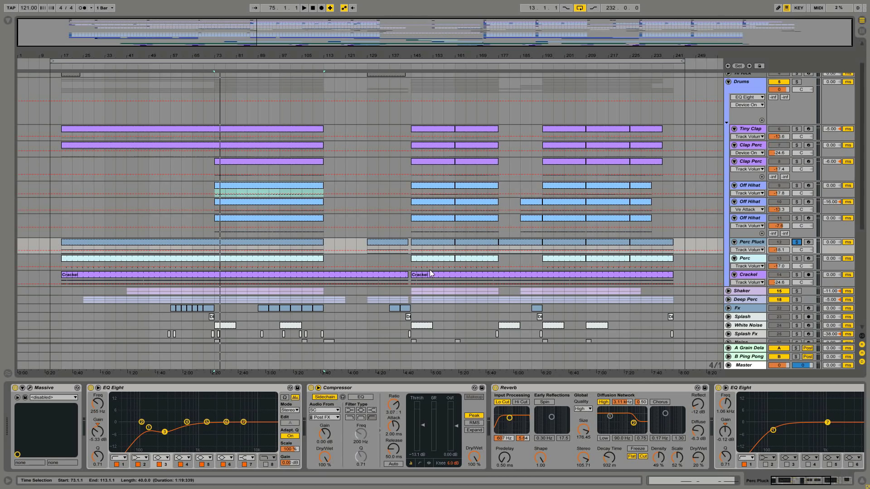
pyautogui.click(214, 248)
pyautogui.press('space')
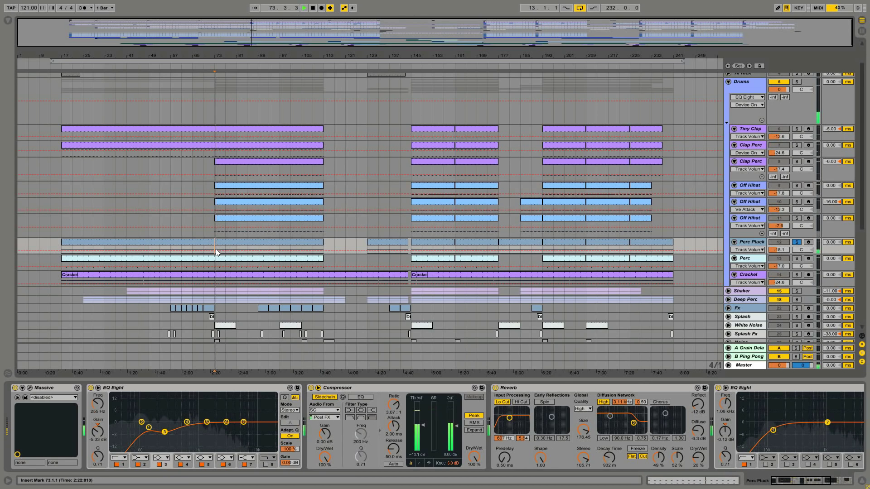
pyautogui.press('space')
pyautogui.click(30, 388)
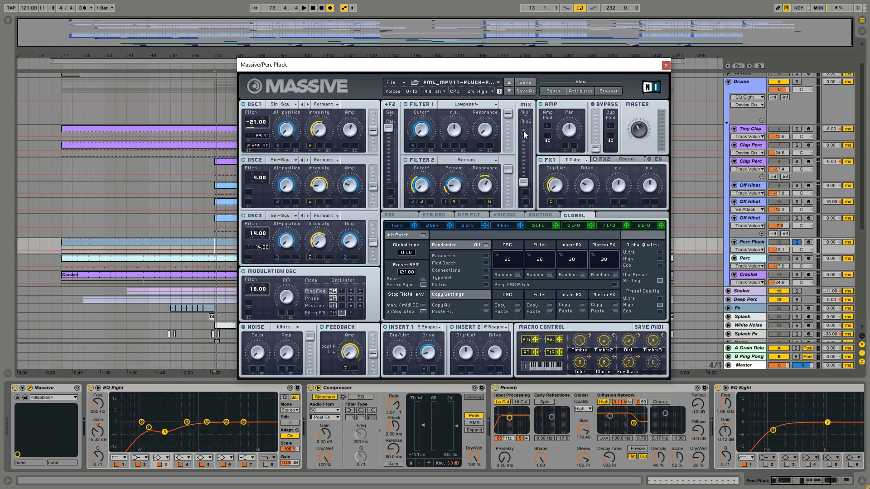
pyautogui.moveTo(803, 478); pyautogui.dragTo(786, 479)
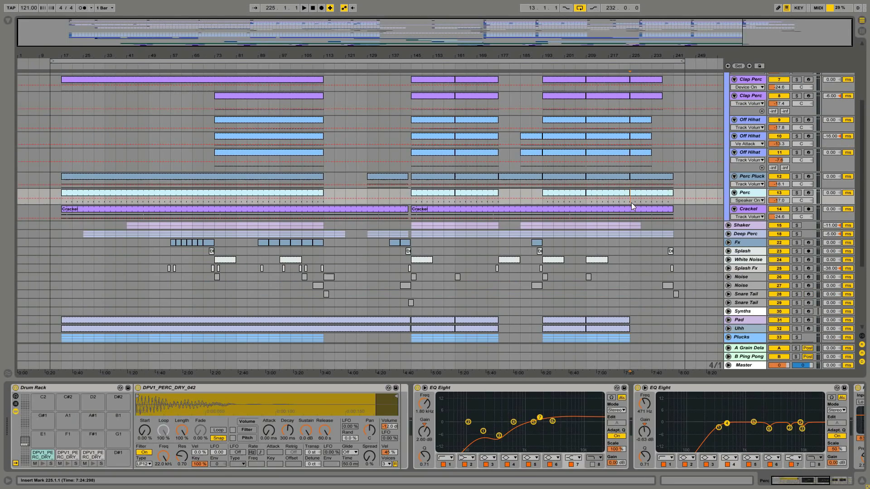
# Mute and unmute the Perc Pluck track repeatedly during playback from bar 225 to compare the groove with and without it
pyautogui.click(779, 178)
pyautogui.click(779, 177)
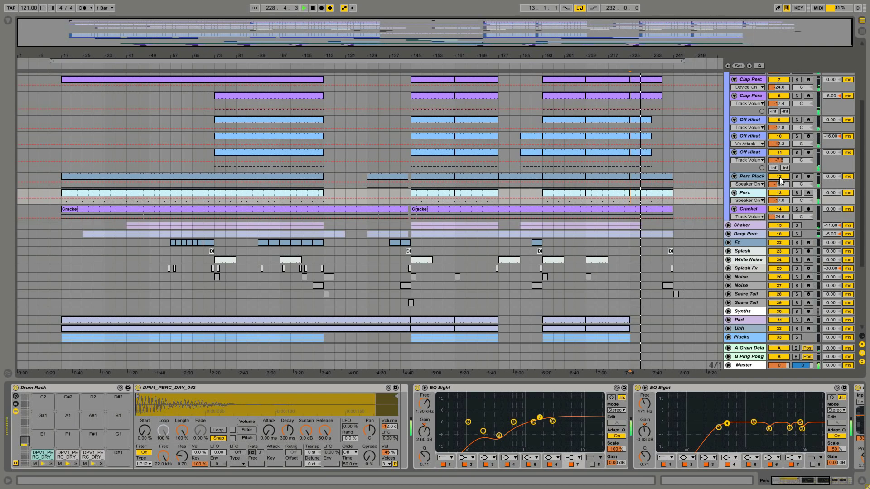
pyautogui.press('space')
pyautogui.press('space')
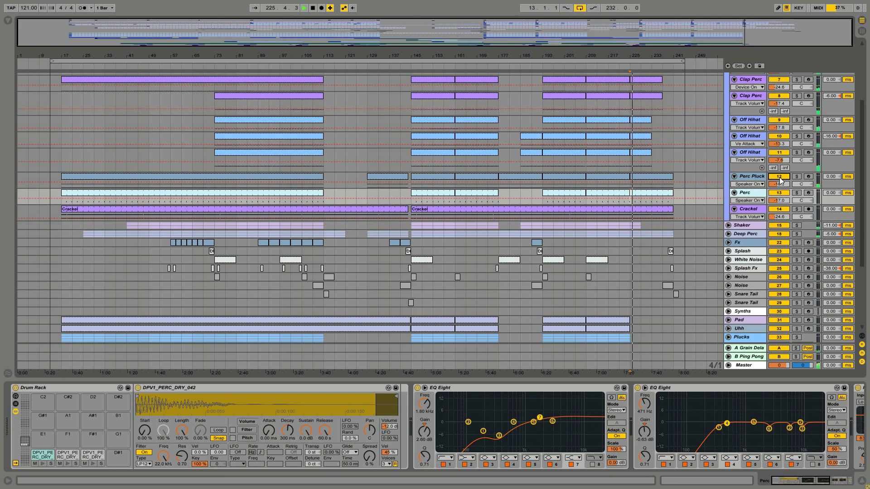
pyautogui.click(779, 178)
pyautogui.click(779, 178)
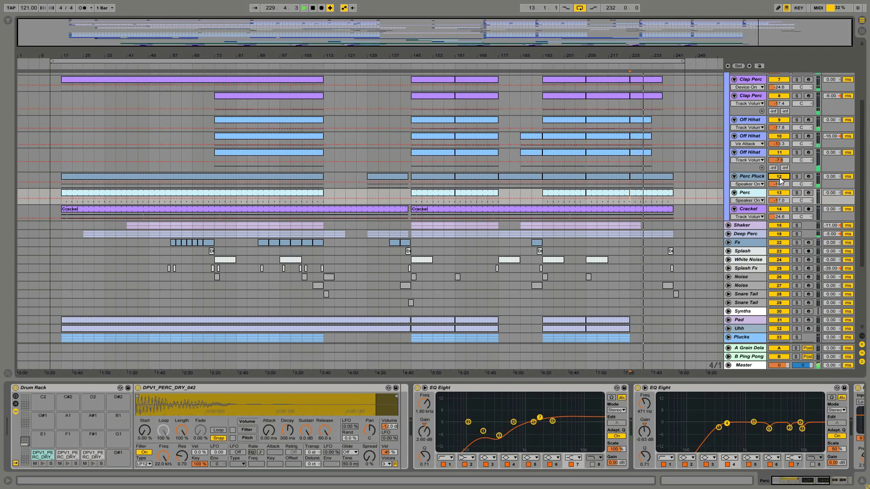
pyautogui.click(779, 177)
pyautogui.click(779, 178)
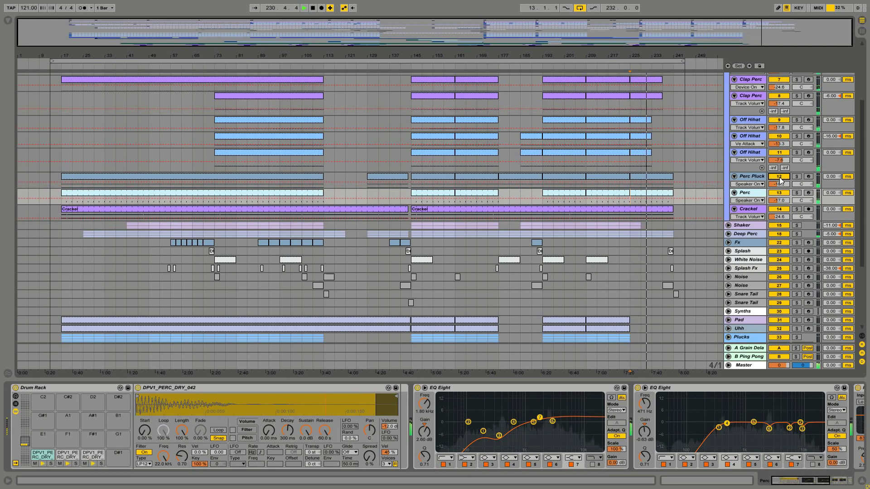
pyautogui.press('space')
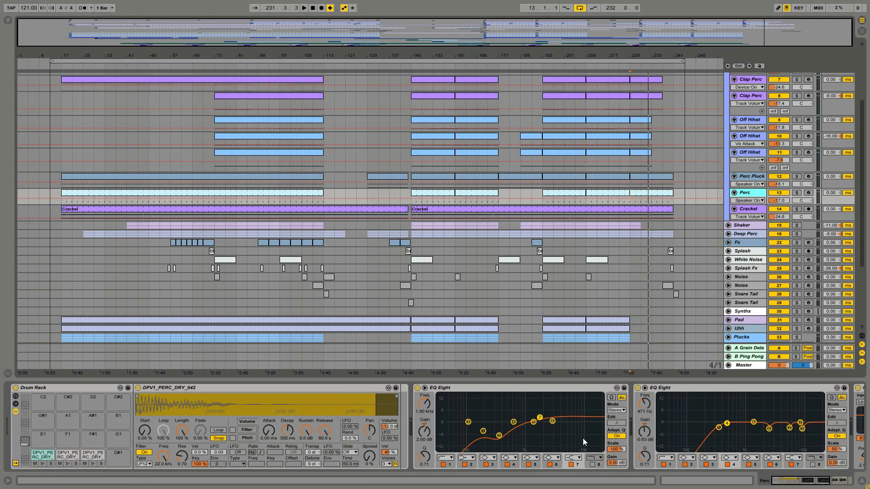
# Look through the Perc track's device chain, from the Drum Rack and both EQ Eights to the Reverb and Simple Delay
pyautogui.click(809, 482)
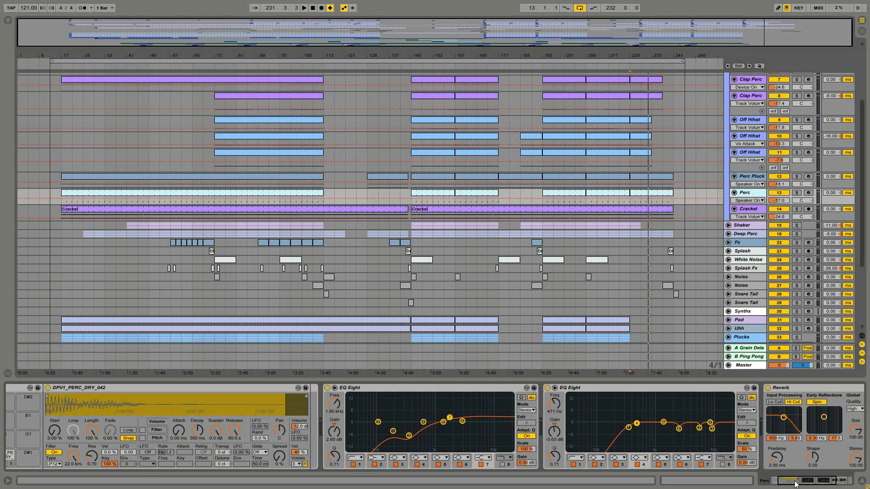
pyautogui.click(795, 483)
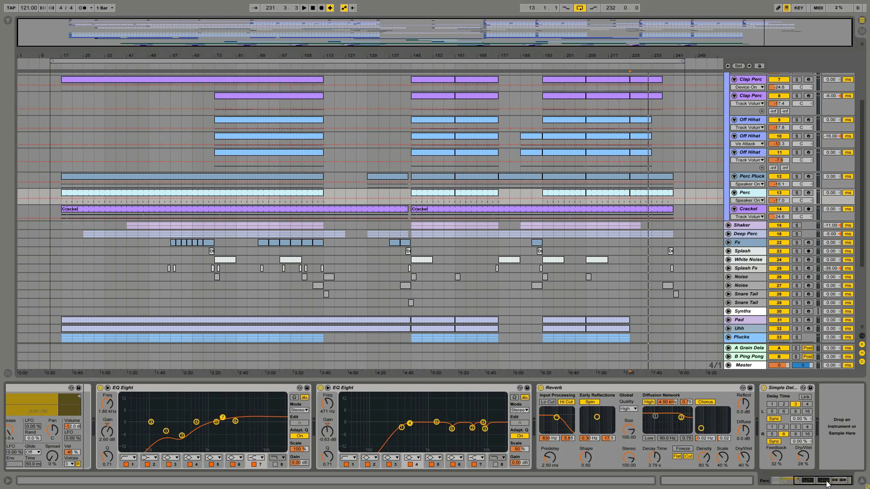
pyautogui.moveTo(822, 483); pyautogui.dragTo(794, 483)
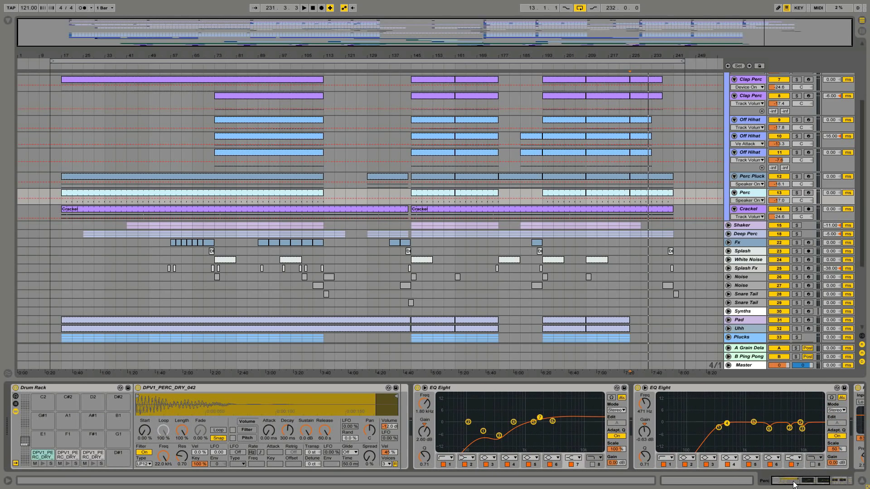
# Audition the DPV1_PERC_DRY_042, 045 and 065 samples one by one in the Perc track's Drum Rack
pyautogui.click(41, 465)
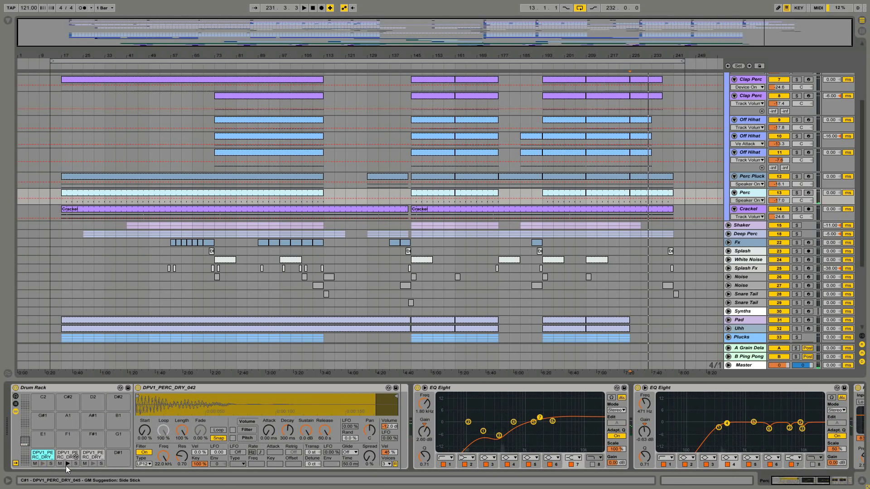
pyautogui.click(66, 465)
pyautogui.click(92, 464)
pyautogui.click(43, 463)
pyautogui.click(93, 463)
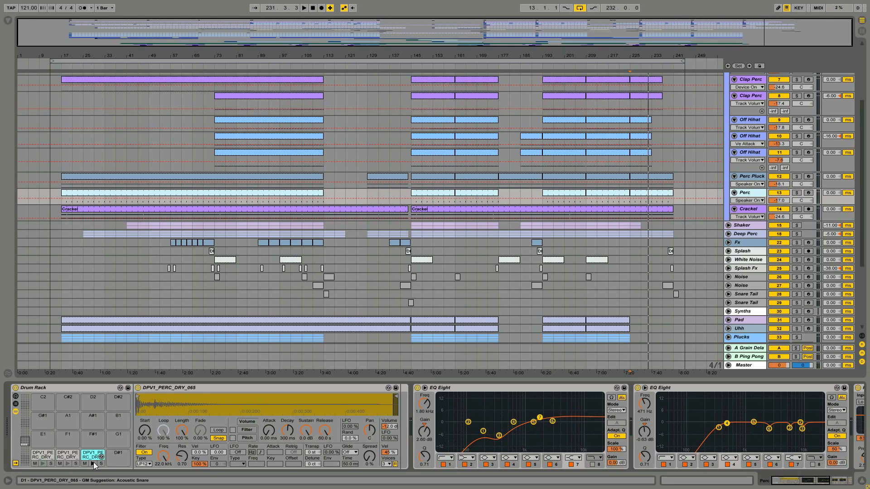
pyautogui.click(93, 462)
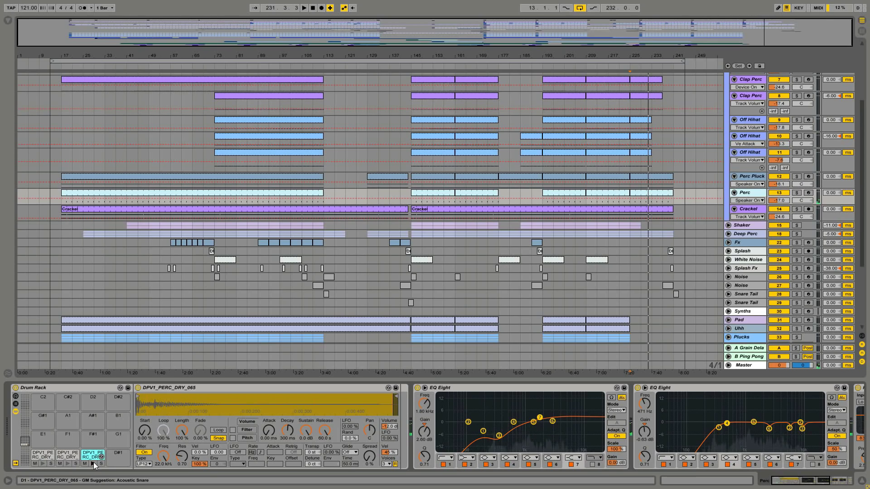
pyautogui.click(69, 462)
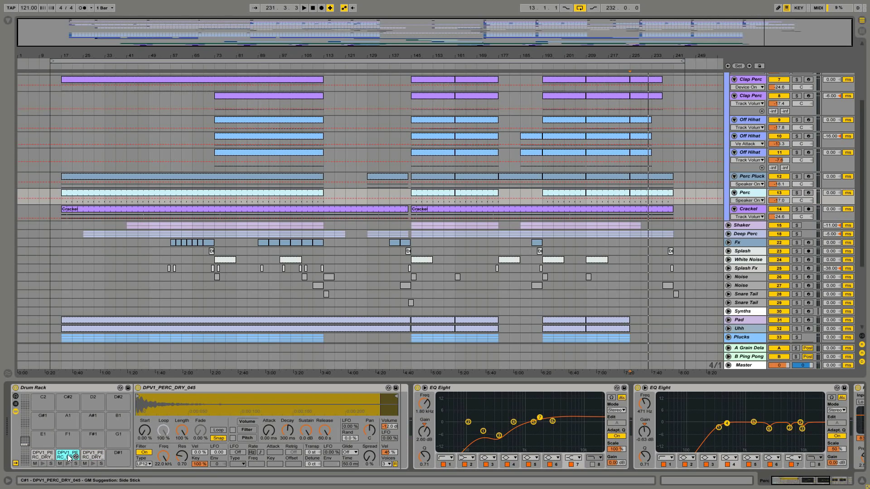
pyautogui.click(68, 464)
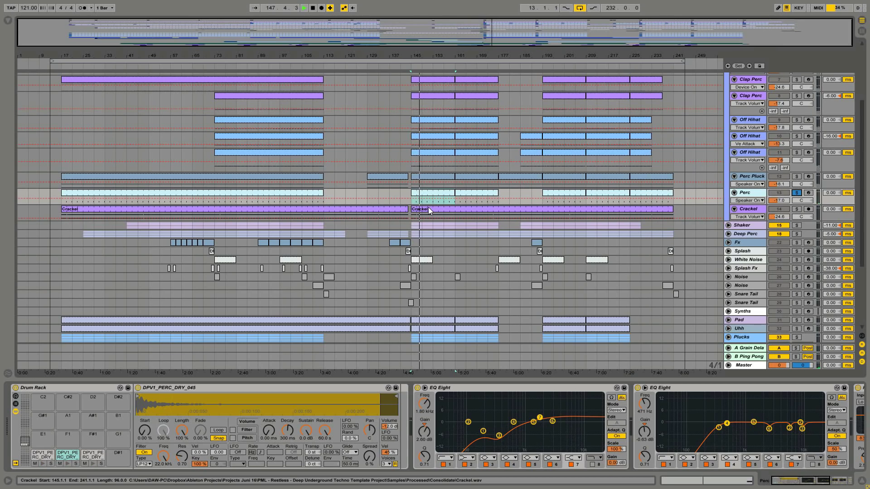
# Solo only the Crackel track and audition its clip from bar 145, and review the track delays of the drum layers
pyautogui.scroll(1, 637, 290)
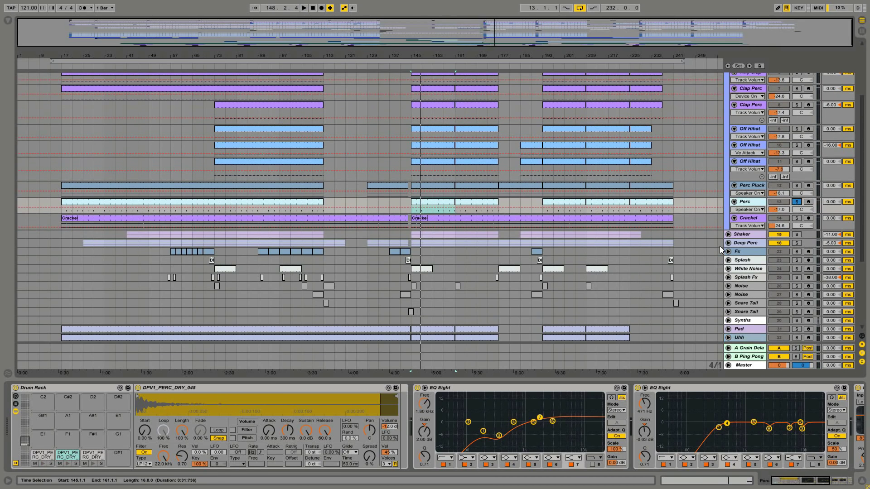
pyautogui.click(750, 217)
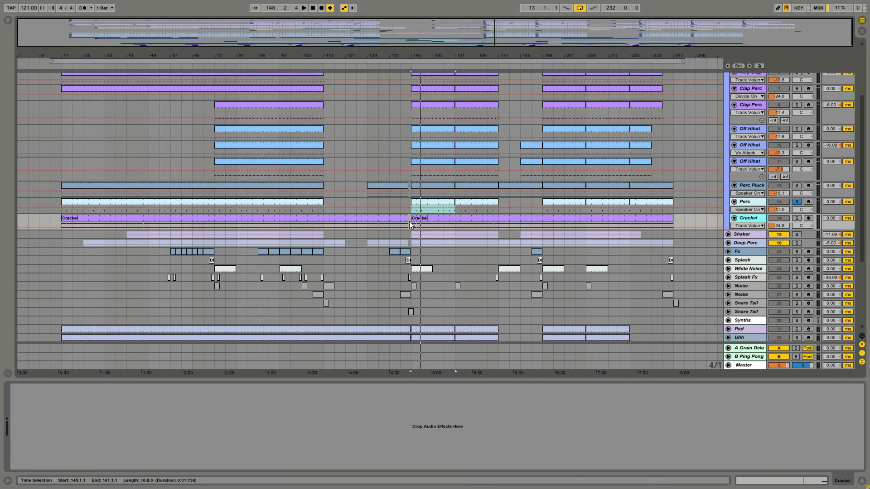
pyautogui.click(427, 218)
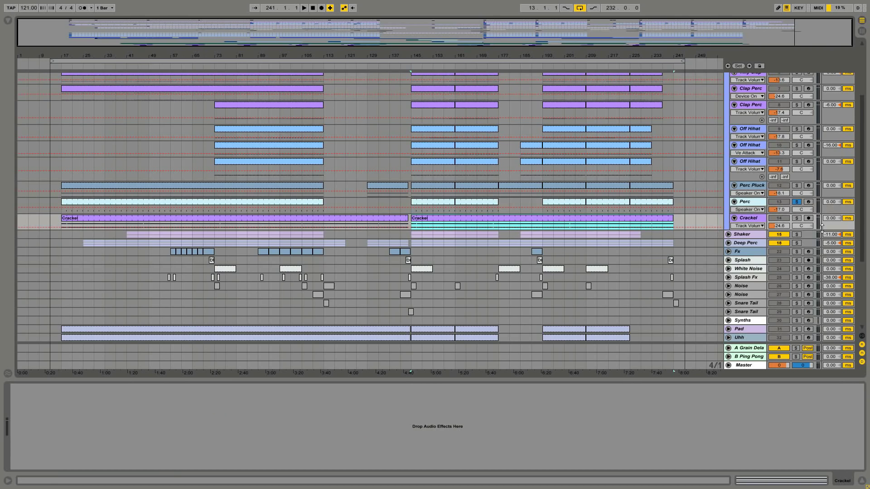
pyautogui.click(797, 218)
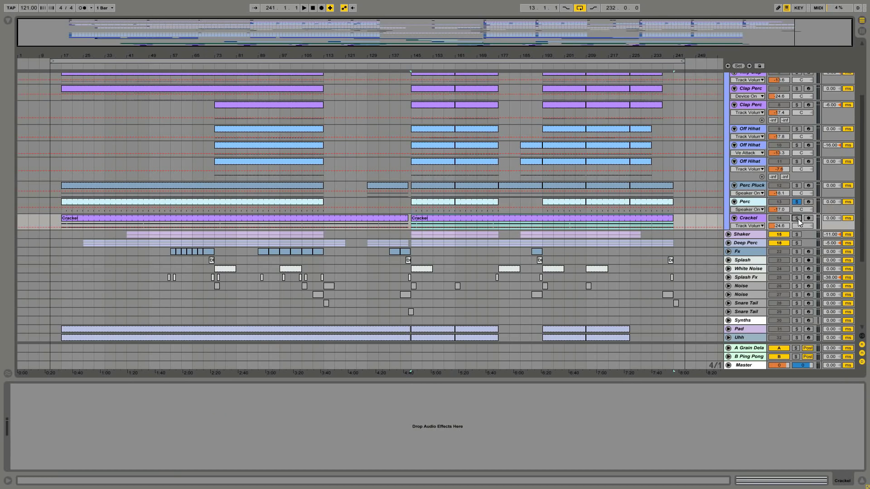
pyautogui.press('space')
pyautogui.scroll(4, 757, 256)
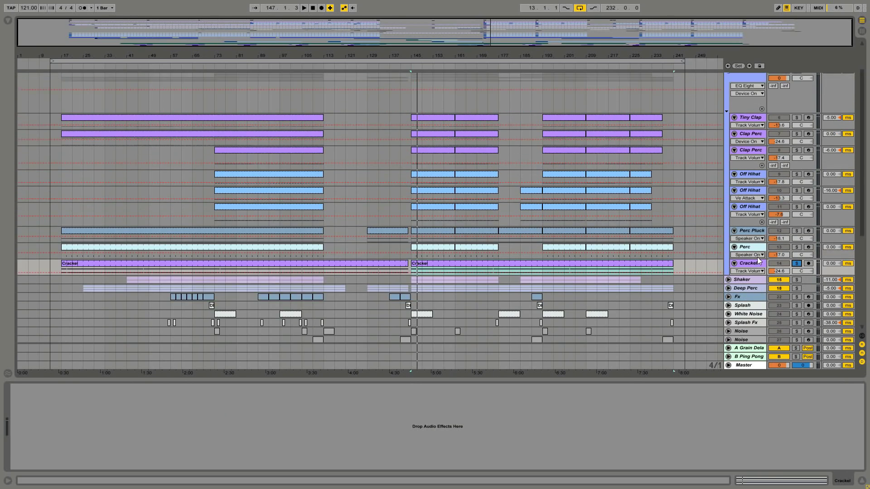
pyautogui.scroll(1, 757, 257)
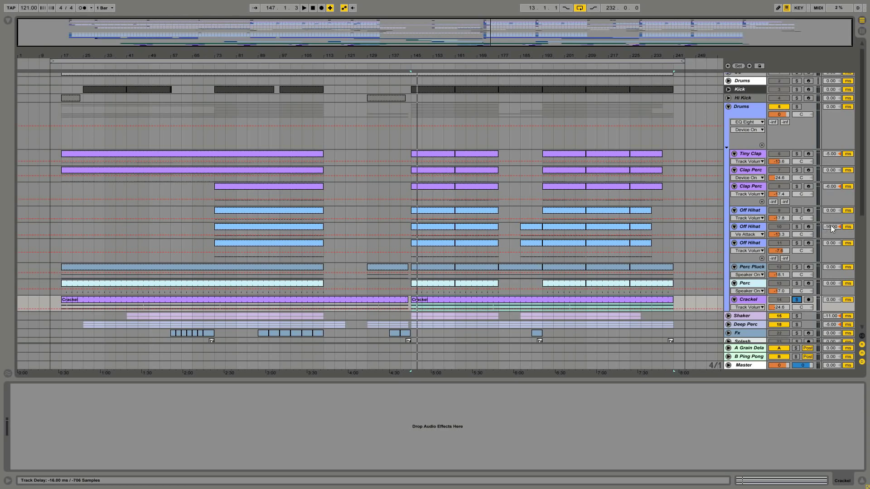
pyautogui.scroll(-3, 724, 302)
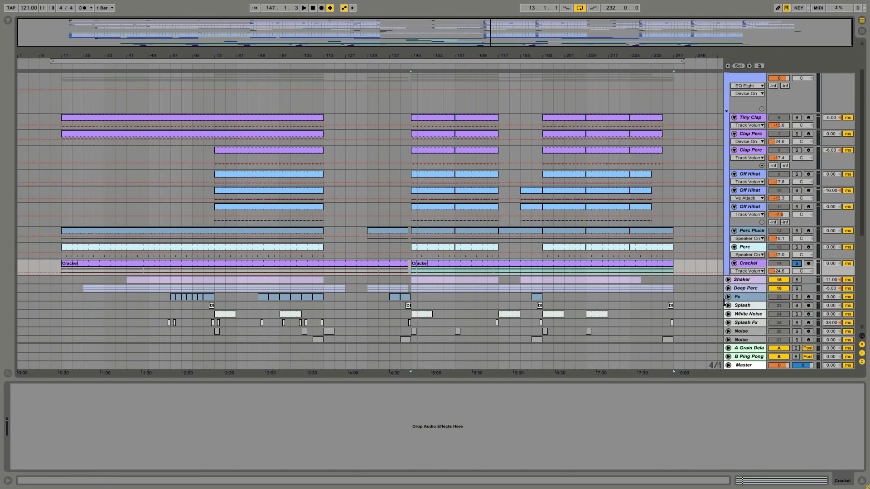
# Unfold and solo the Shaker group, audition it from bar 145 and compare the samples of its two shaker tracks
pyautogui.click(743, 281)
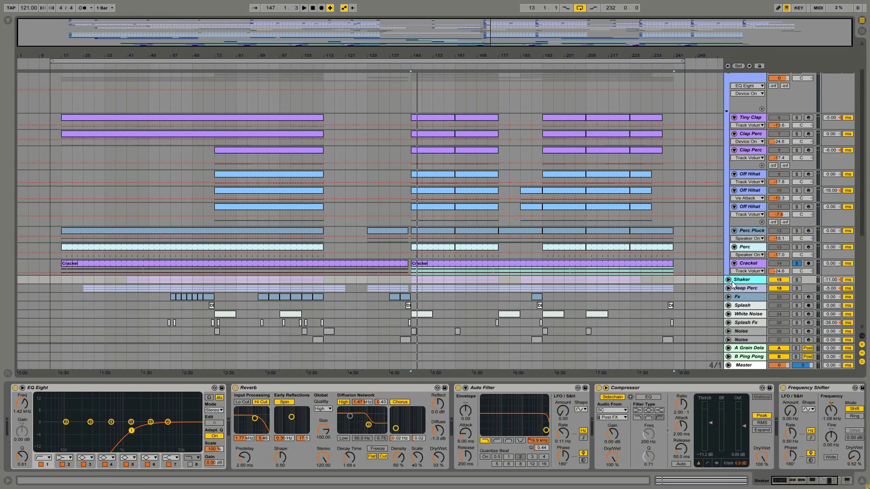
pyautogui.click(728, 280)
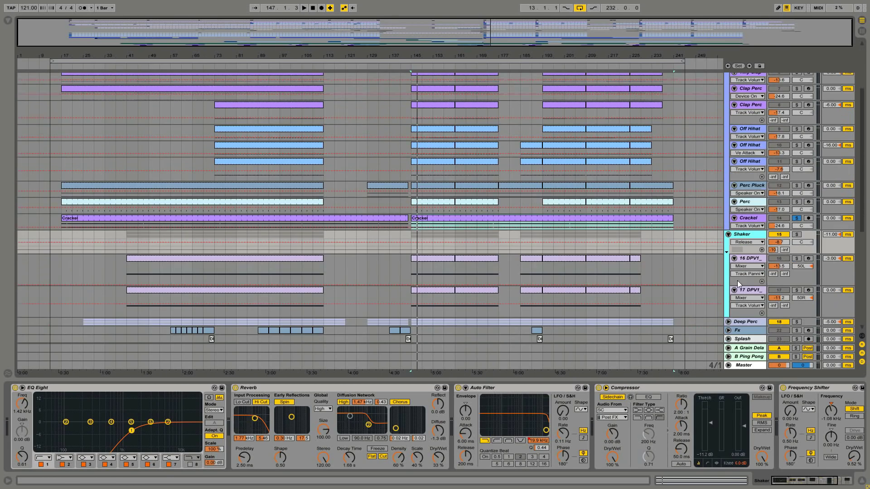
pyautogui.click(798, 235)
pyautogui.click(429, 258)
pyautogui.press('space')
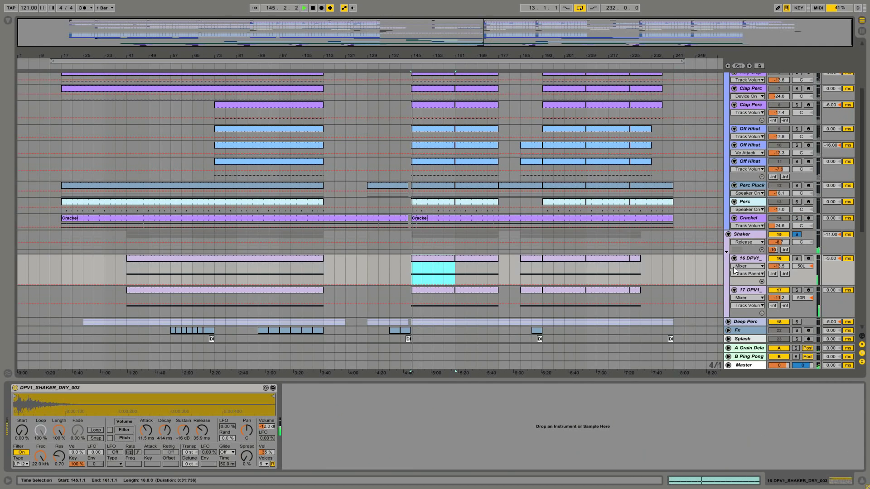
pyautogui.click(756, 261)
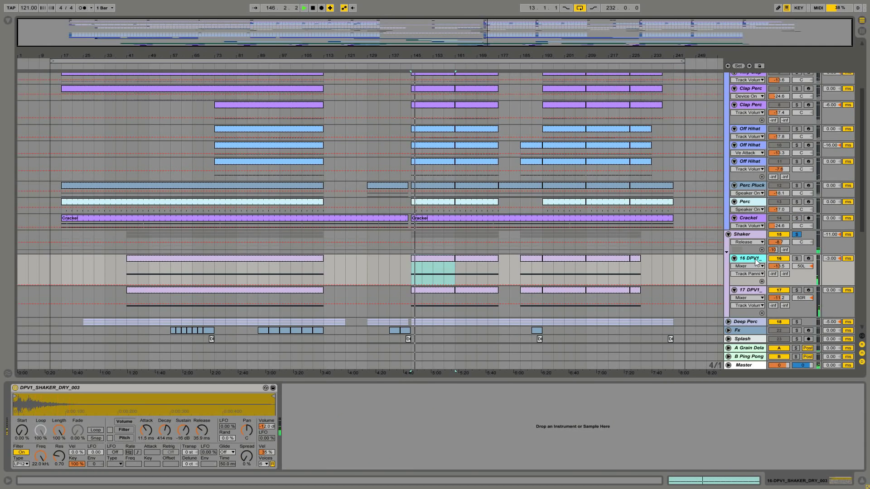
pyautogui.click(748, 292)
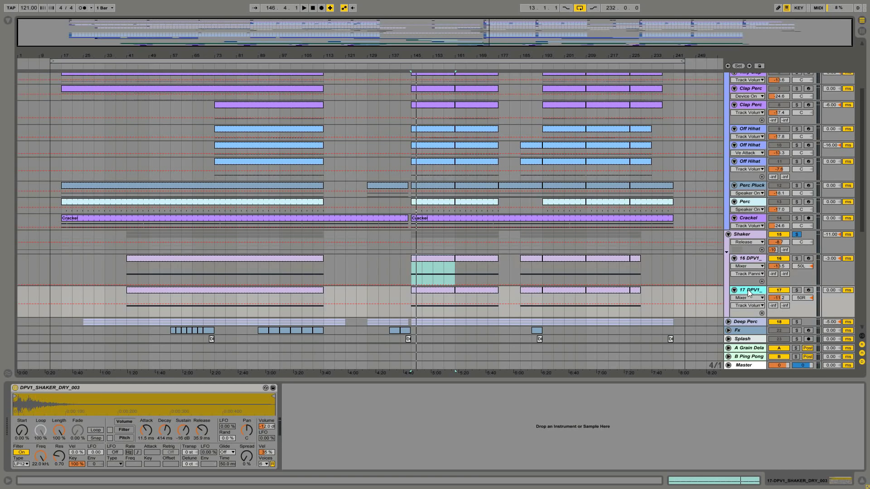
# Look through the Shaker group's device chain and compare its Frequency Shifter bypassed and active during playback
pyautogui.click(743, 237)
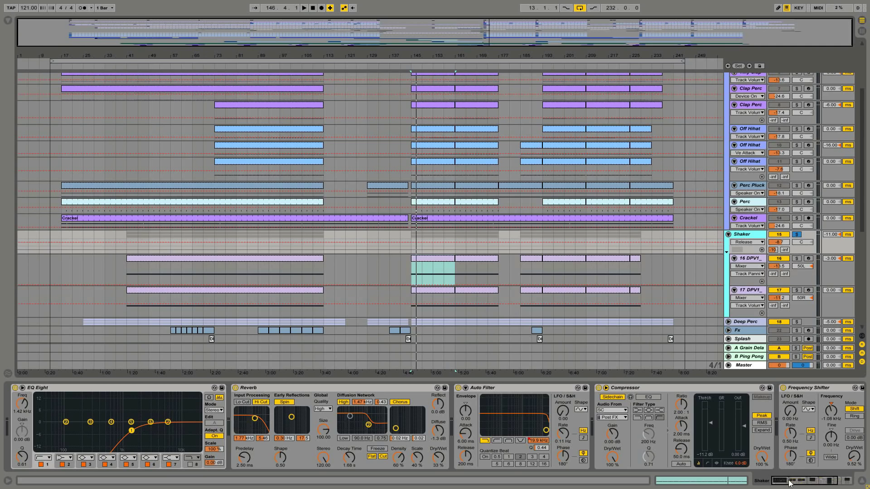
pyautogui.moveTo(793, 483); pyautogui.dragTo(824, 481)
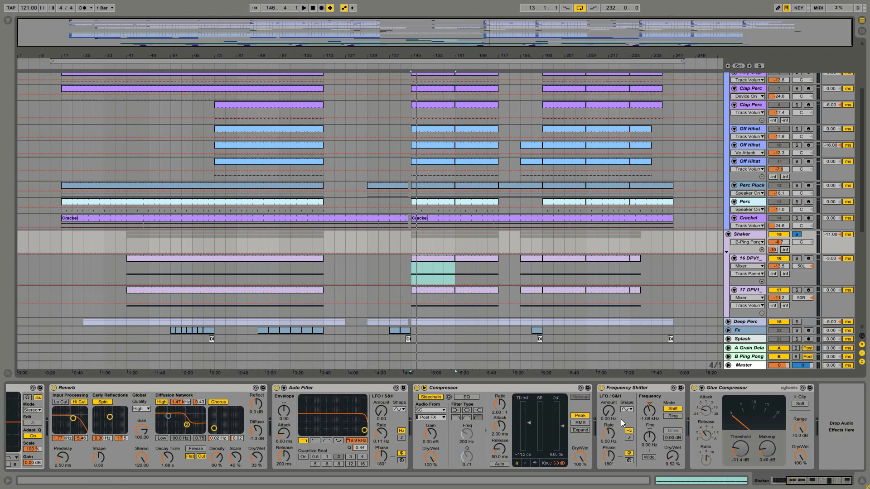
pyautogui.press('space')
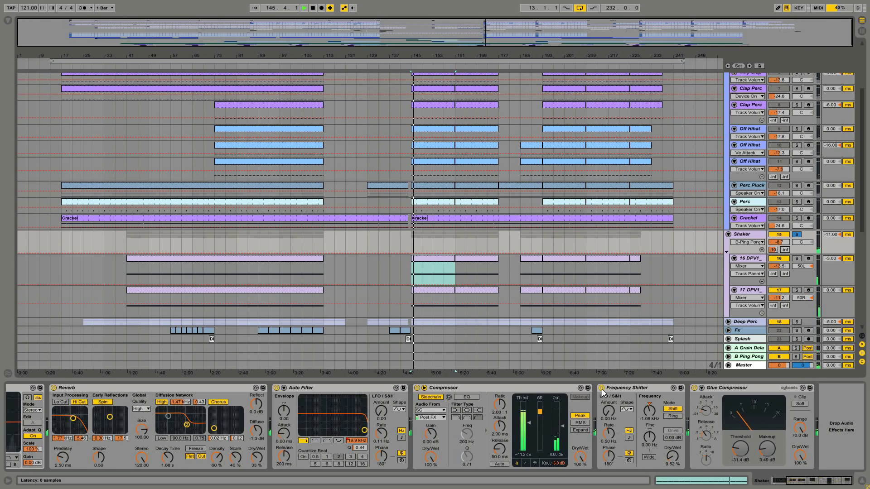
pyautogui.click(601, 388)
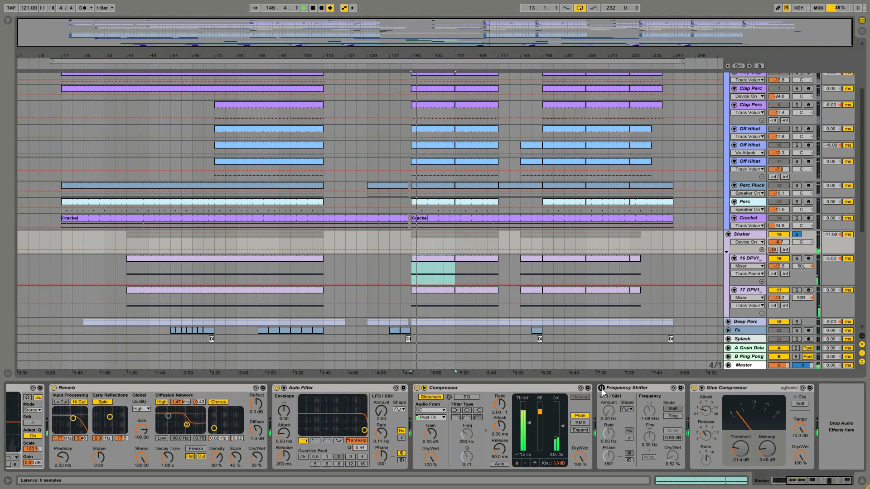
pyautogui.click(602, 388)
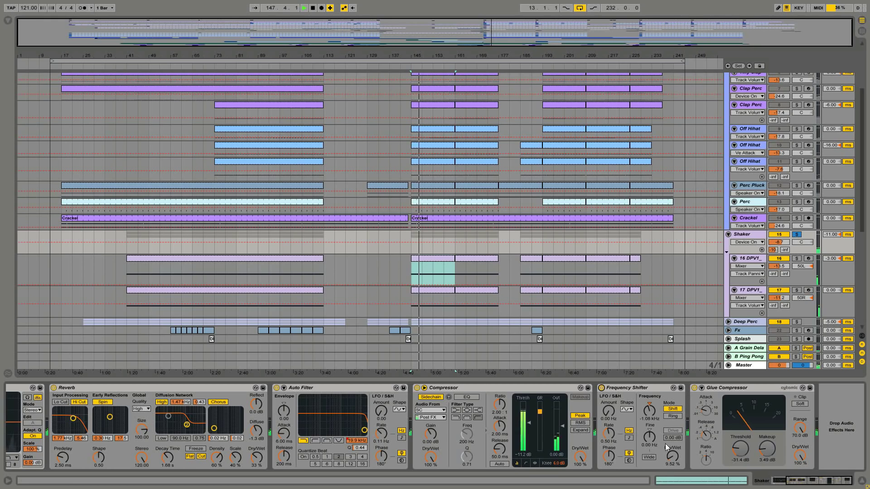
# Raise the Shaker group's Frequency Shifter Dry/Wet to 14.3% and compare the sound with the effect off and on
pyautogui.moveTo(675, 456)
pyautogui.mouseDown()
pyautogui.moveTo(675, 412)
pyautogui.moveTo(675, 455)
pyautogui.mouseUp()
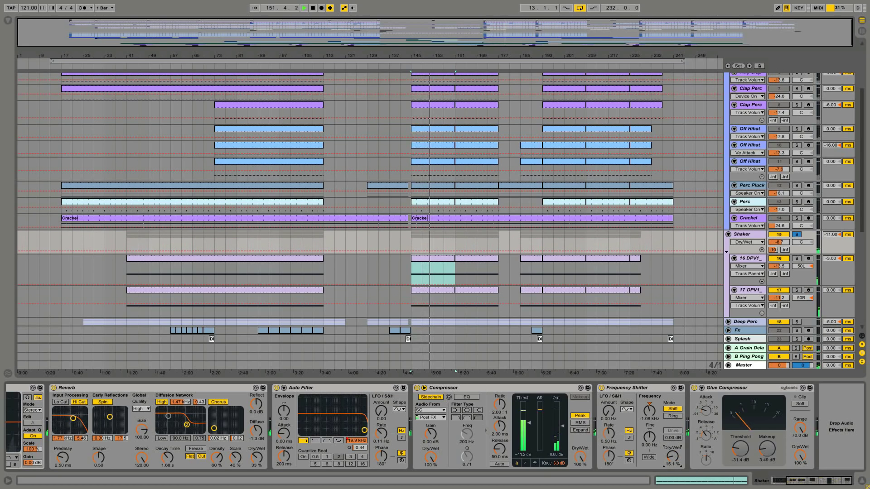
pyautogui.click(602, 388)
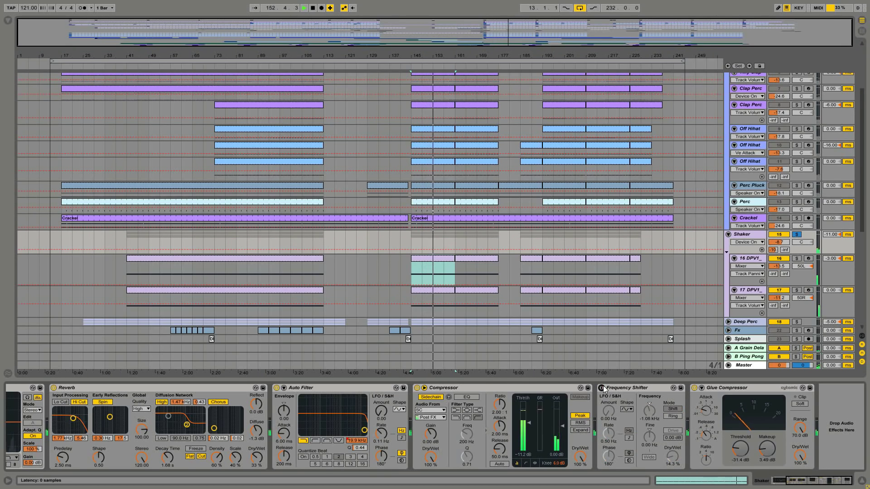
pyautogui.click(602, 388)
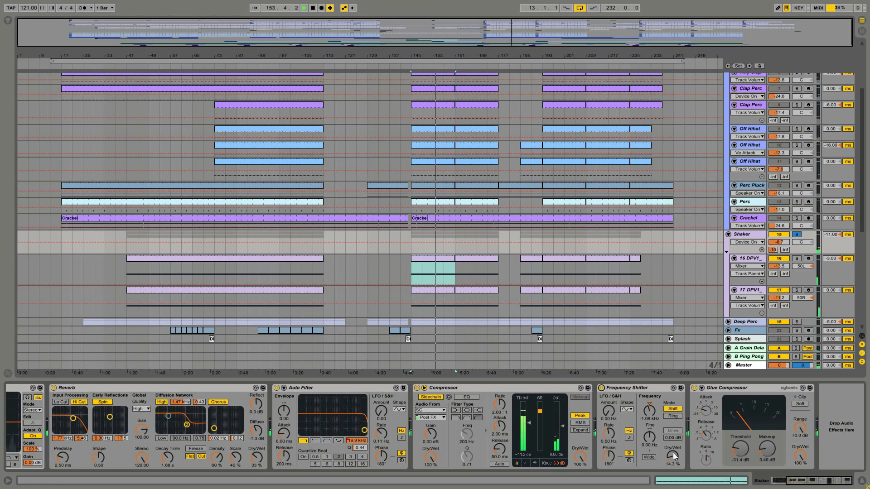
pyautogui.press('space')
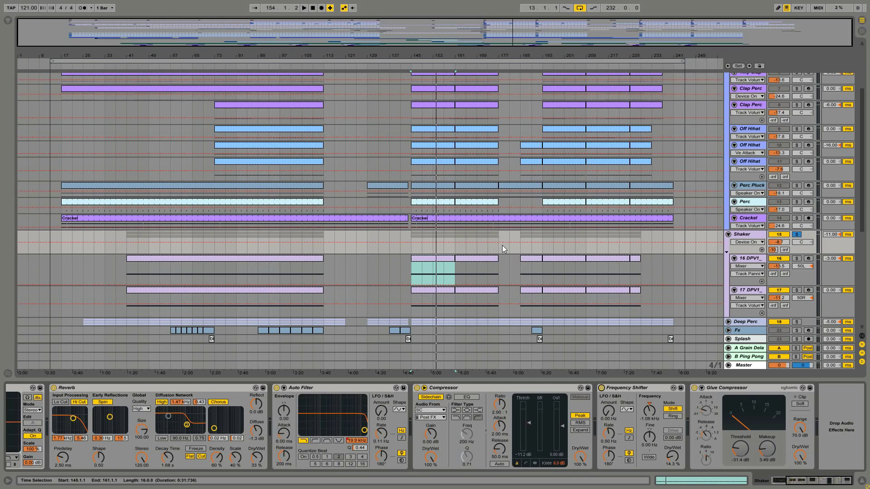
# Fold the Shaker group, unfold and solo the Deep Perc group, and audition it from bar 145
pyautogui.click(727, 234)
pyautogui.click(736, 244)
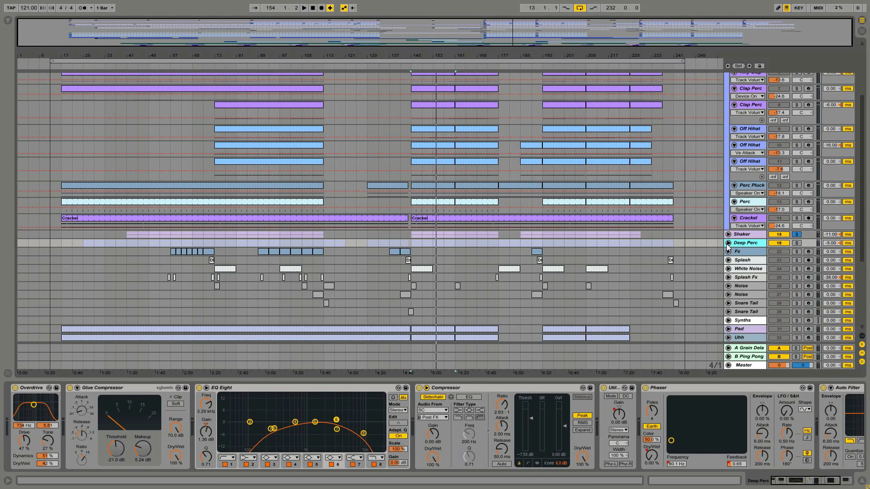
pyautogui.click(728, 243)
pyautogui.scroll(-1, 755, 248)
pyautogui.click(797, 226)
pyautogui.press('space')
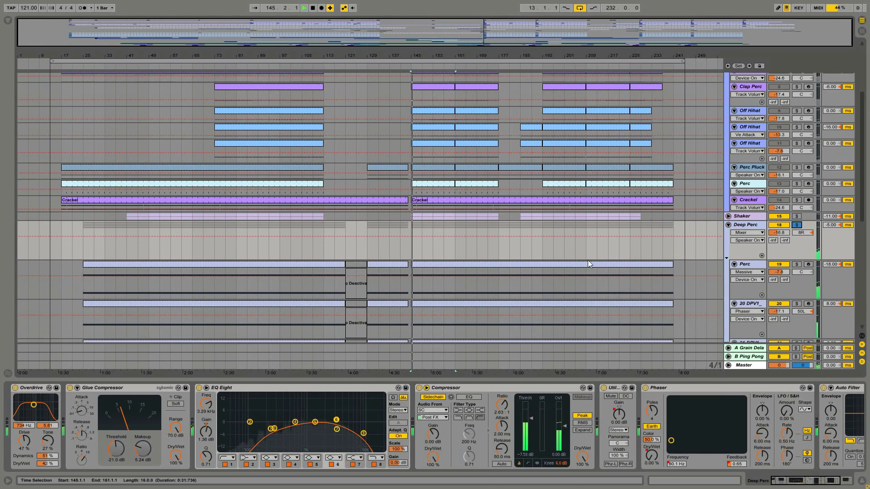
pyautogui.scroll(-3, 582, 261)
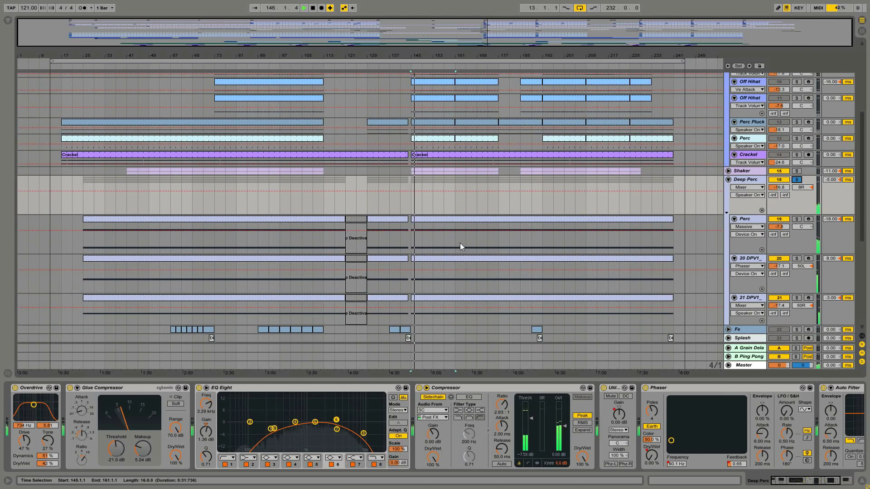
# Inspect the MIDI notes of the Deep Perc group's Perc clip and the Massive synth patch that plays them
pyautogui.doubleClick(446, 220)
pyautogui.click(447, 221)
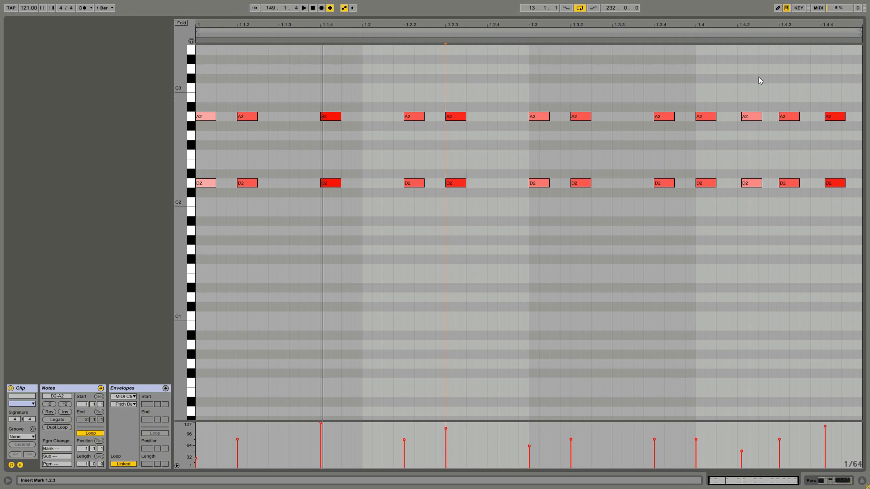
pyautogui.hotkey('shift', 'Tab')
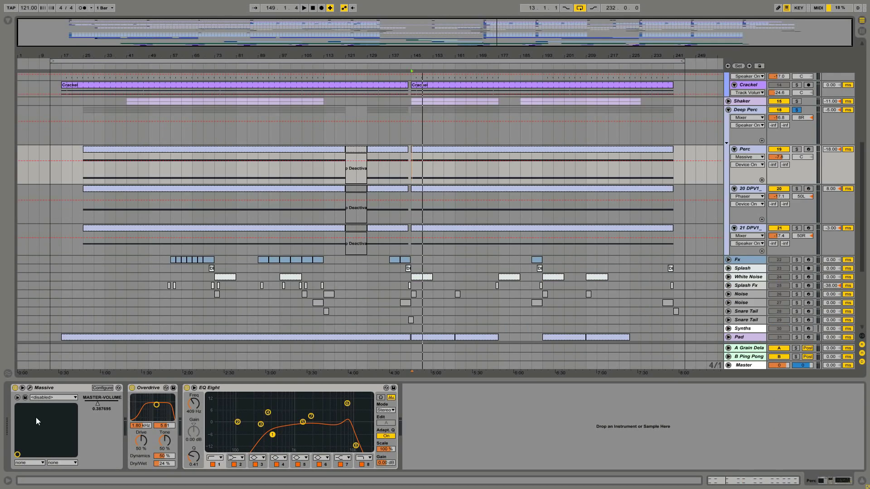
pyautogui.click(30, 388)
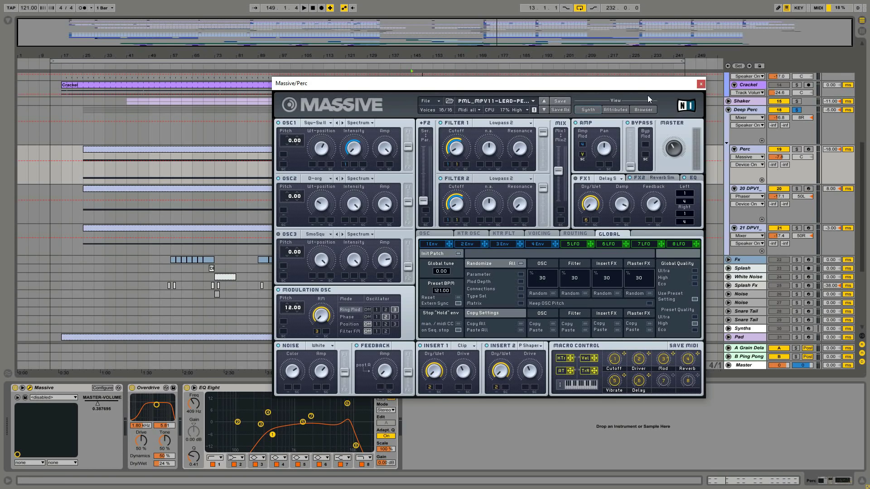
pyautogui.click(700, 84)
# Examine the device chain of track 20 with the DPV1_SNARE_DRY_011 sample, then solo it and audition its clip from bar 145
pyautogui.click(755, 189)
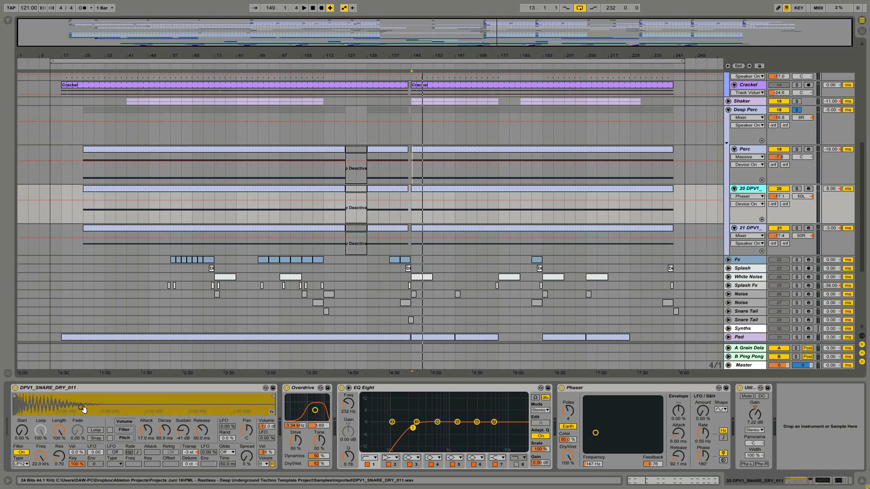
pyautogui.click(435, 189)
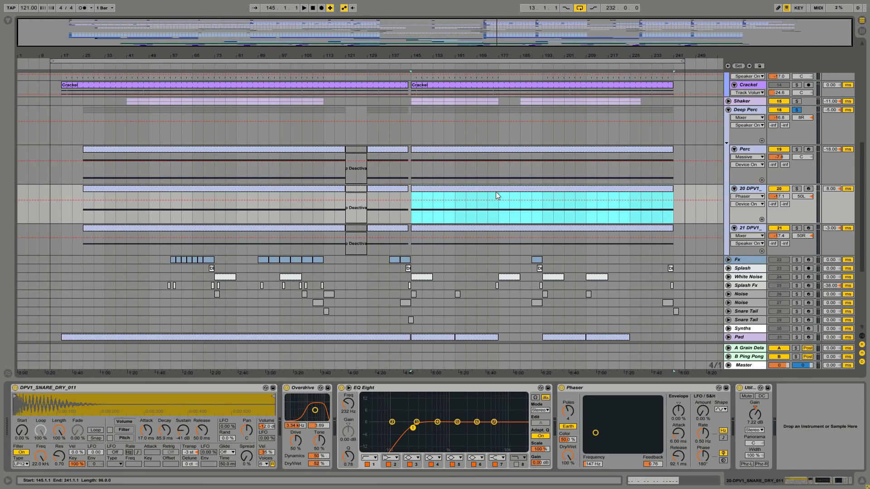
pyautogui.click(796, 189)
pyautogui.press('space')
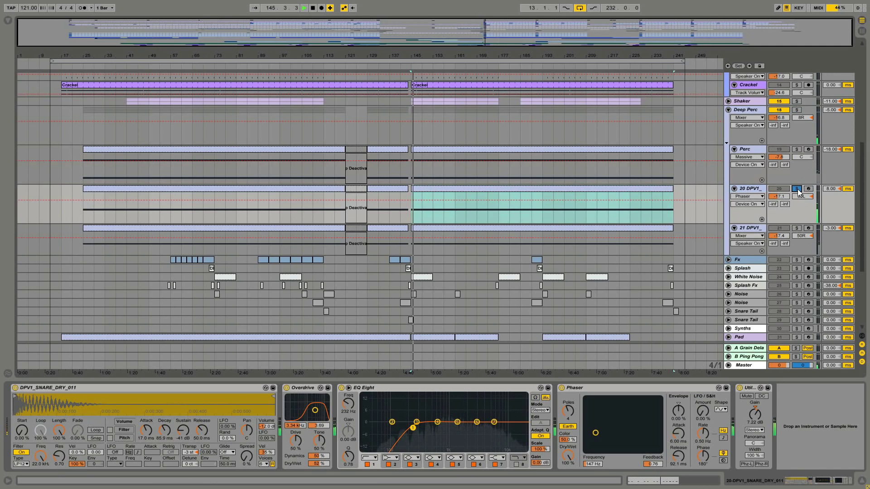
pyautogui.press('space')
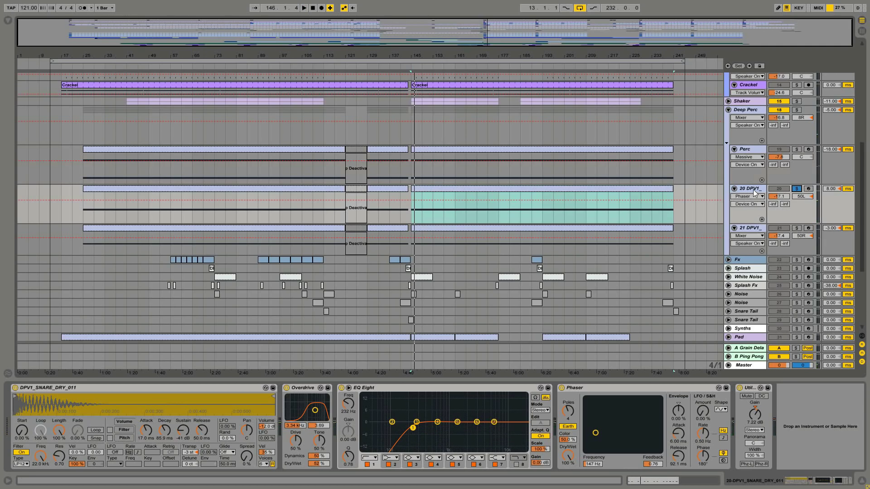
# Solo track 21 in the Deep Perc group and compare its device chain with that of track 20
pyautogui.click(754, 191)
pyautogui.click(795, 229)
pyautogui.keyDown('shift'); pyautogui.click(750, 228); pyautogui.keyUp('shift')
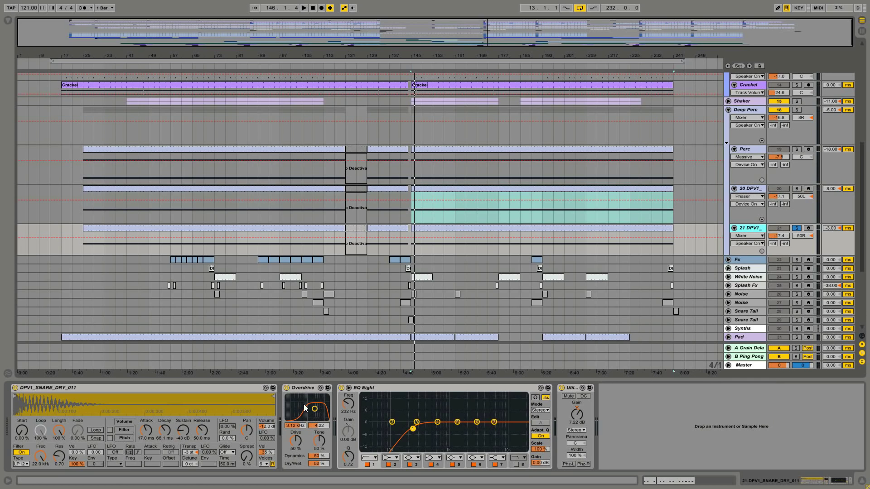
pyautogui.click(752, 189)
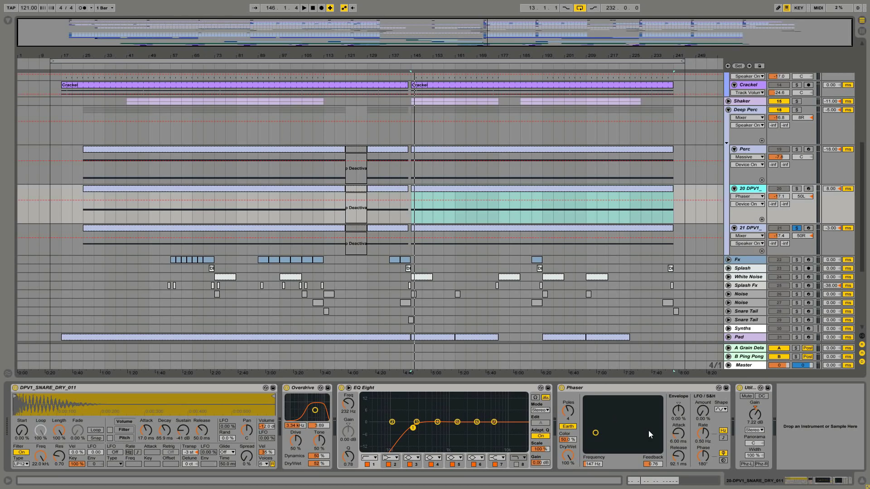
pyautogui.click(747, 229)
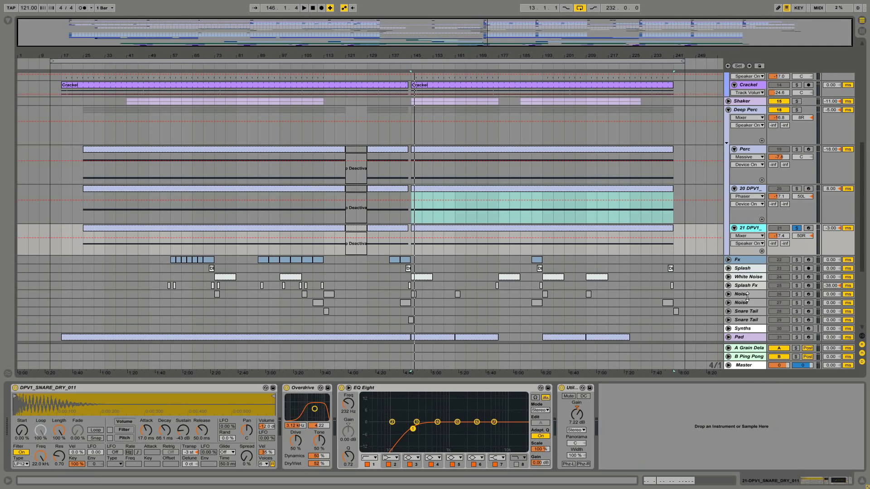
# Audition tracks 20 and 21 soloed together, and add the Massive Perc track to the solo for a second listen
pyautogui.click(798, 189)
pyautogui.press('space')
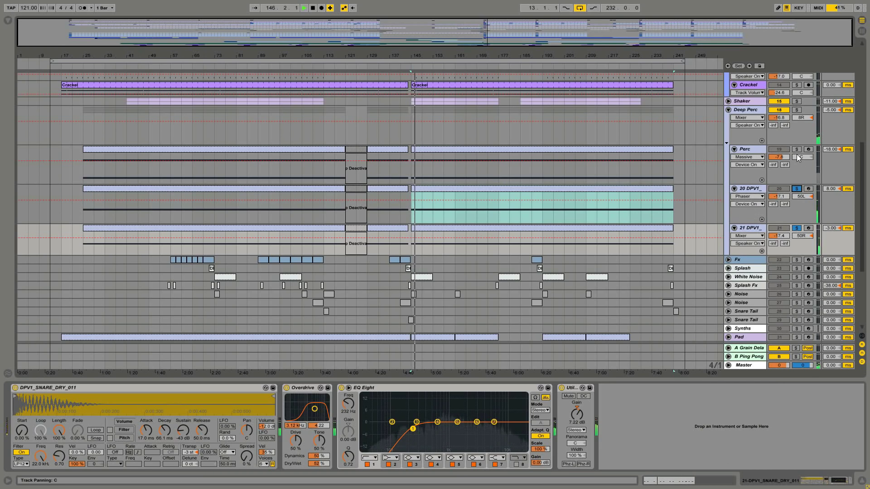
pyautogui.press('space')
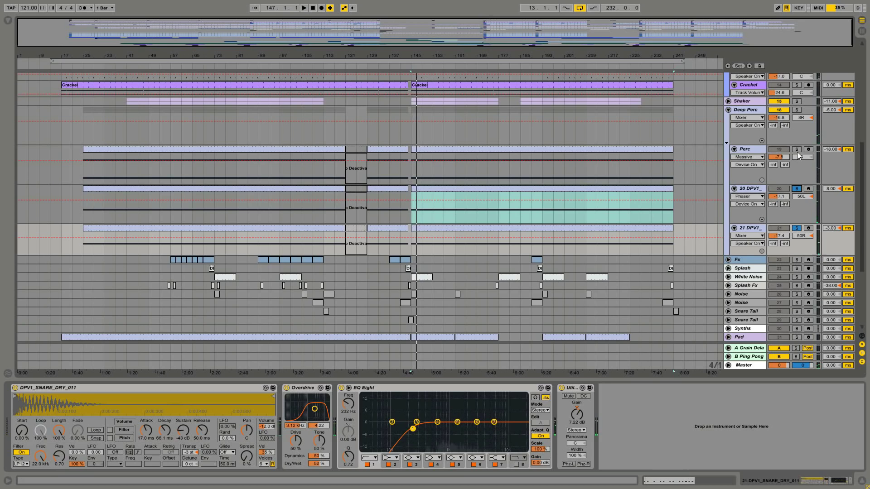
pyautogui.click(797, 149)
pyautogui.press('space')
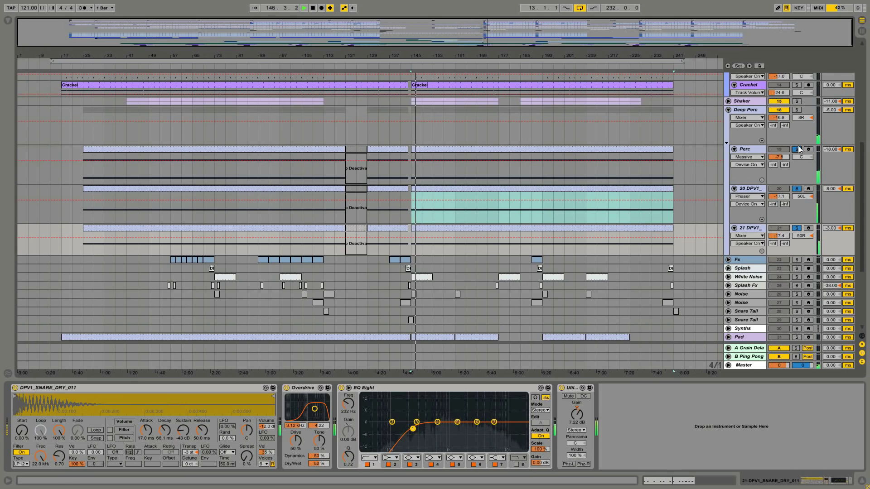
pyautogui.press('space')
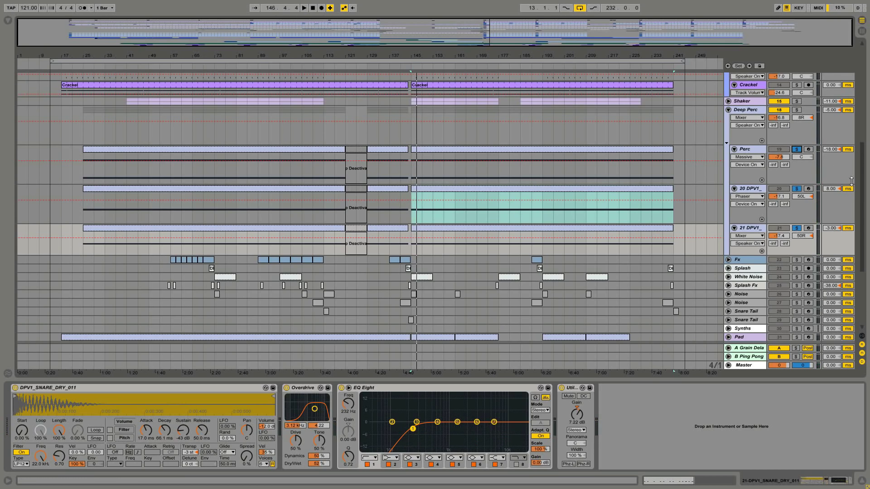
# Look through the Deep Perc group's device chain, from the Overdrive and Glue Compressor to the Phaser and Auto Filter
pyautogui.click(741, 110)
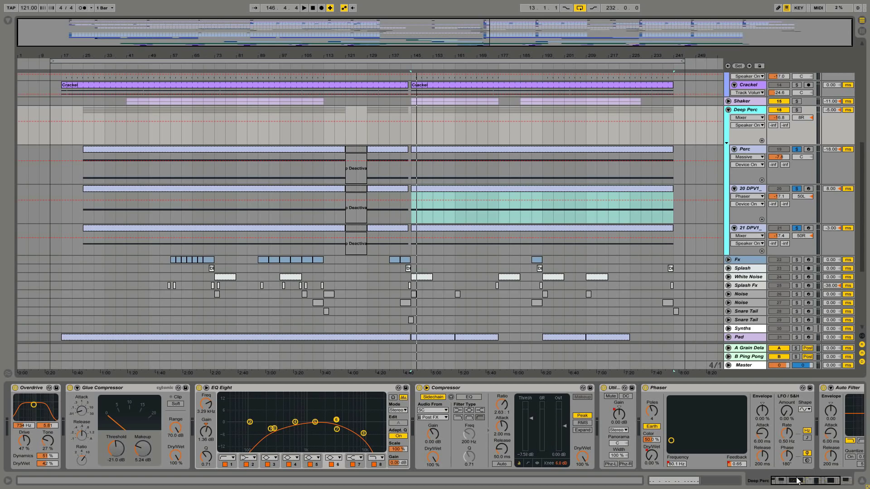
pyautogui.click(815, 485)
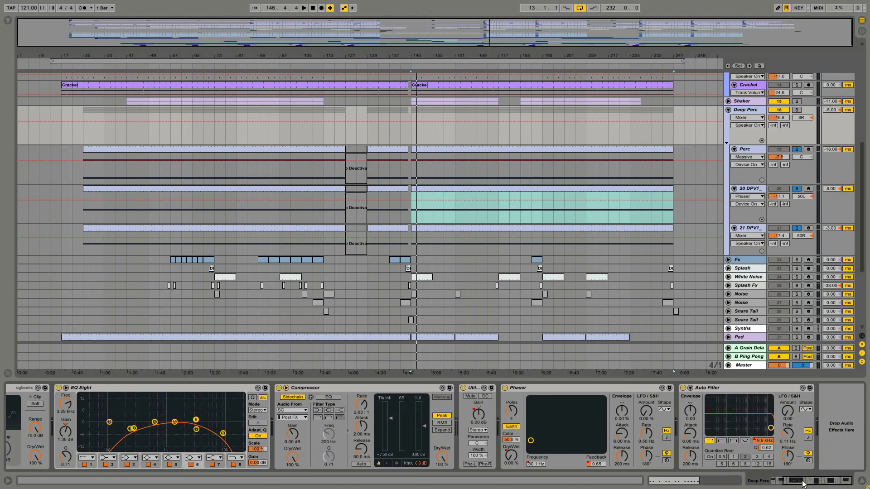
pyautogui.moveTo(798, 481); pyautogui.dragTo(764, 480)
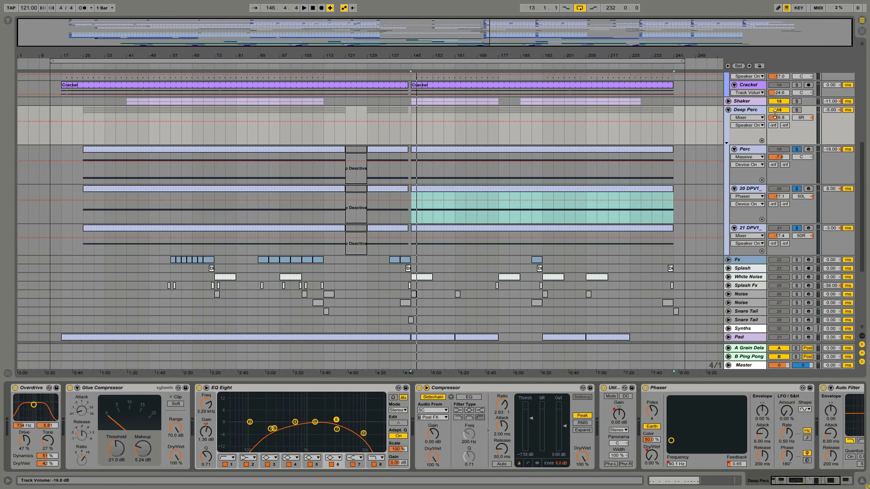
# Review the effects on the Shaker group and the EQ Eight and Glue Compressor on the Drums group
pyautogui.scroll(10, 749, 110)
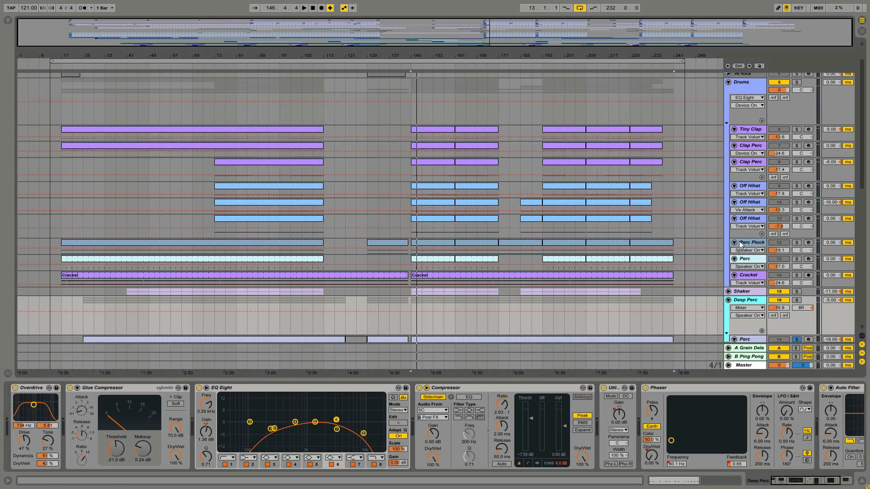
pyautogui.click(749, 300)
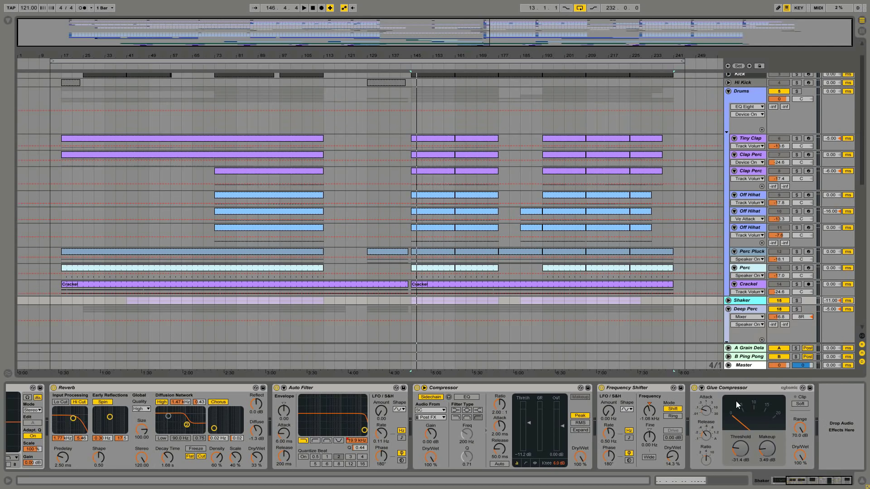
pyautogui.scroll(1, 761, 130)
pyautogui.click(749, 114)
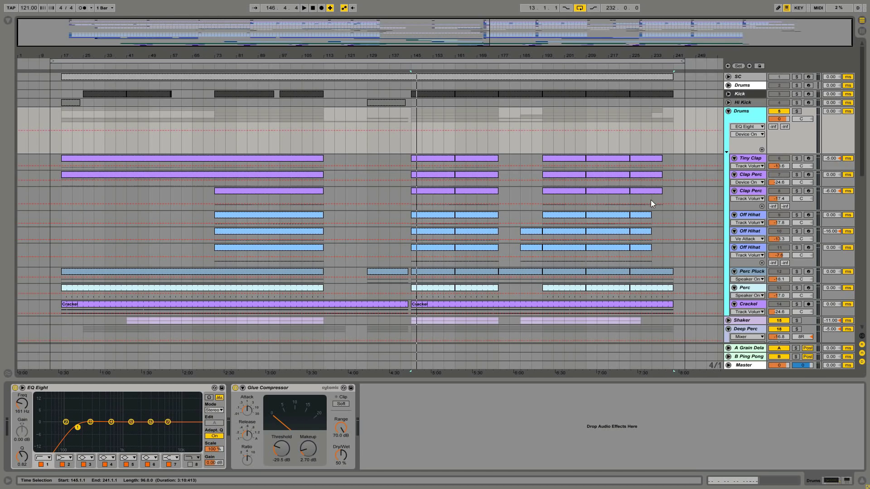
# Fold the Drums and Deep Perc groups and solo the Drums, Shaker and Deep Perc groups together
pyautogui.click(728, 112)
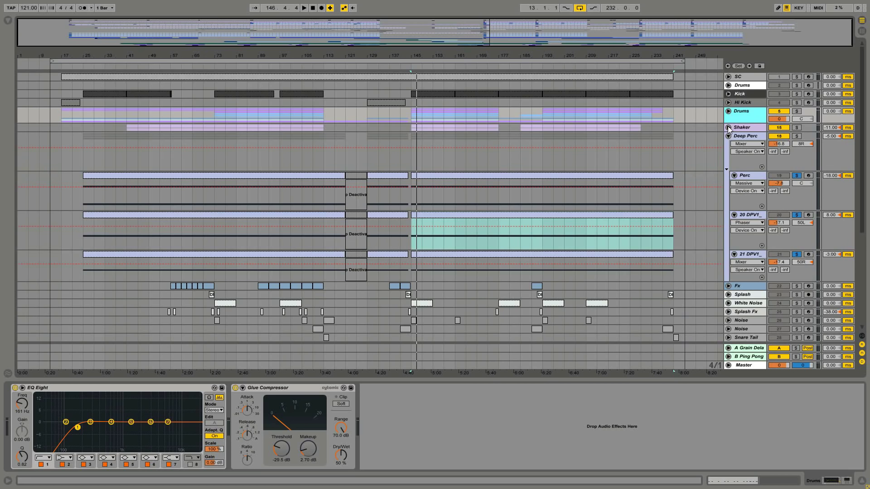
pyautogui.click(728, 135)
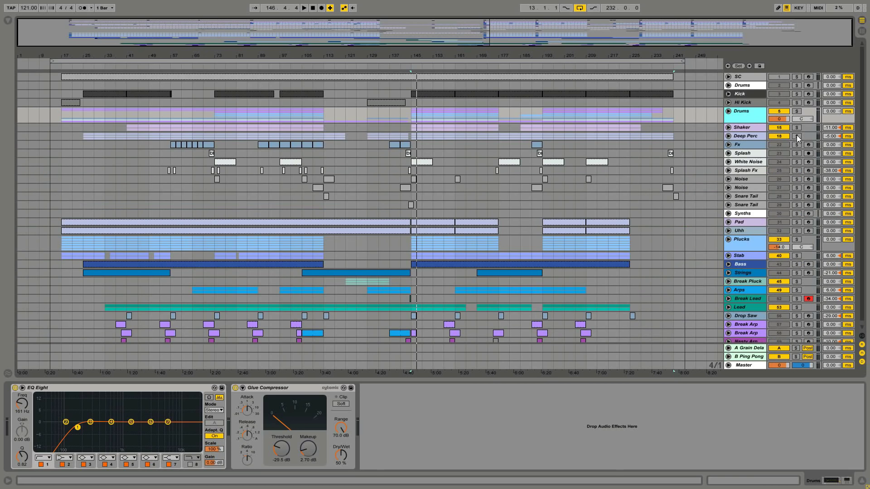
pyautogui.click(796, 136)
pyautogui.click(798, 127)
pyautogui.click(797, 110)
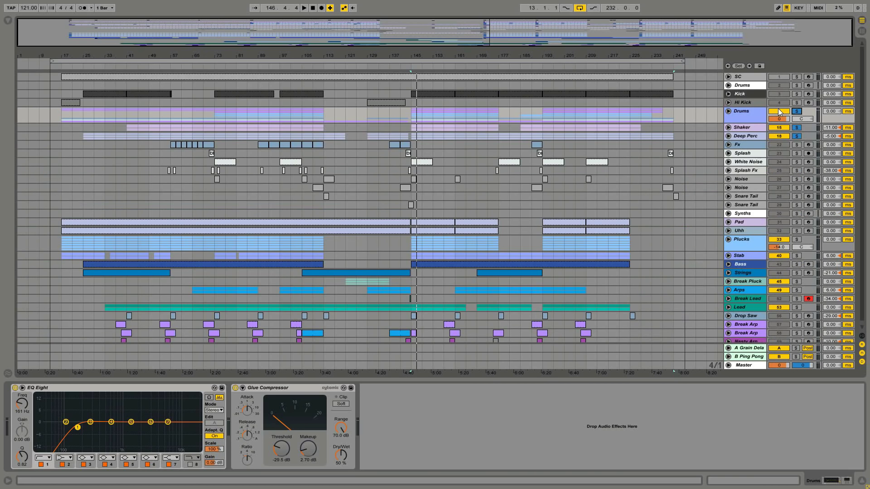
# Audition the soloed Drums, Shaker and Deep Perc groups from bar 145, and repeat with the Kick track added to the solo
pyautogui.click(410, 118)
pyautogui.press('space')
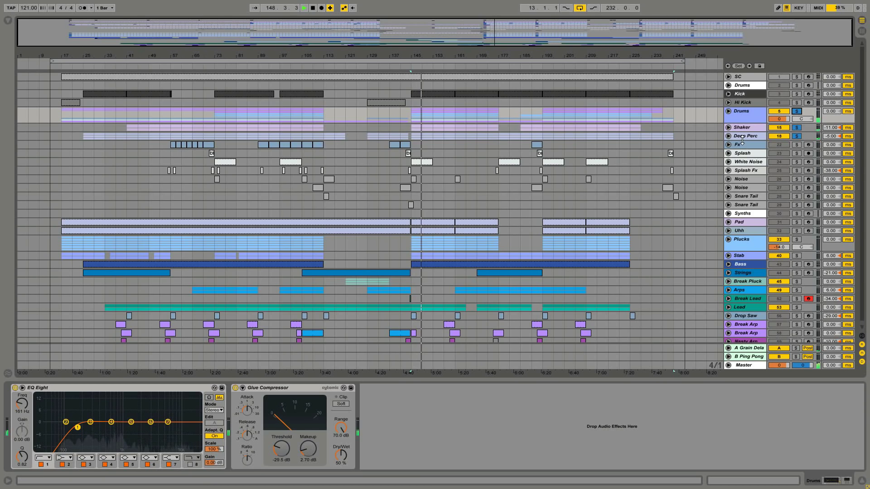
pyautogui.click(755, 93)
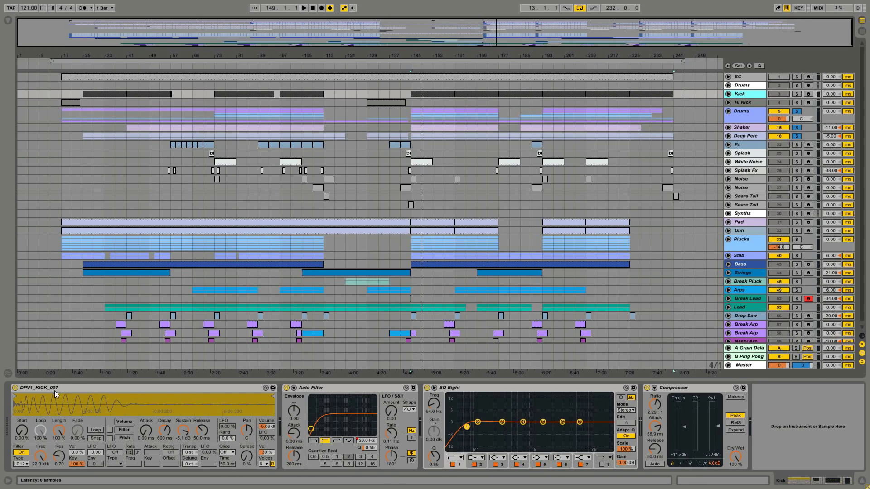
pyautogui.click(796, 94)
pyautogui.click(415, 120)
pyautogui.press('space')
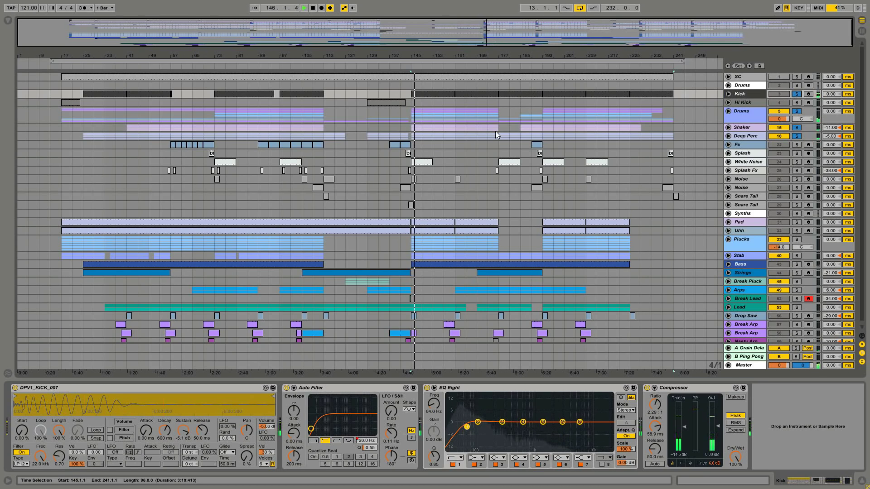
pyautogui.press('space')
# Solo the Fx track, inspect its Massive synth patch, and audition the clip at bar 137
pyautogui.click(396, 144)
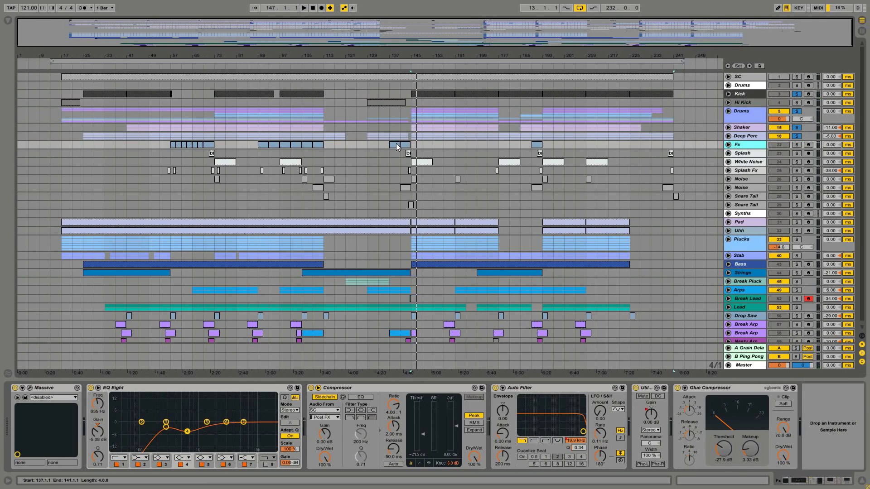
pyautogui.click(796, 145)
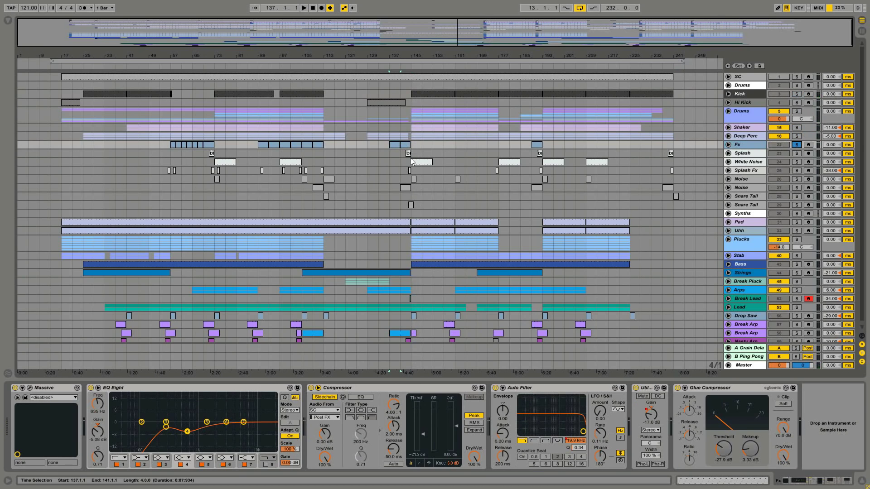
pyautogui.click(29, 388)
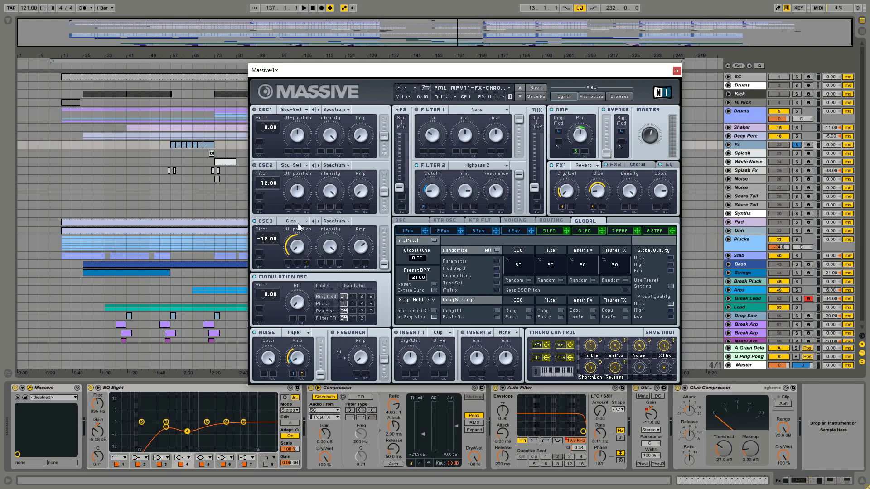
pyautogui.hotkey('ctrl', 'alt', 'p')
pyautogui.press('space')
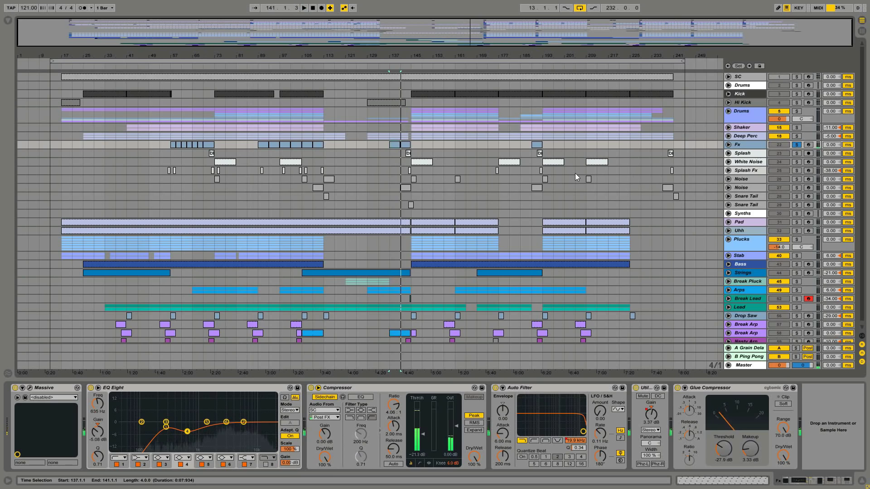
pyautogui.press('space')
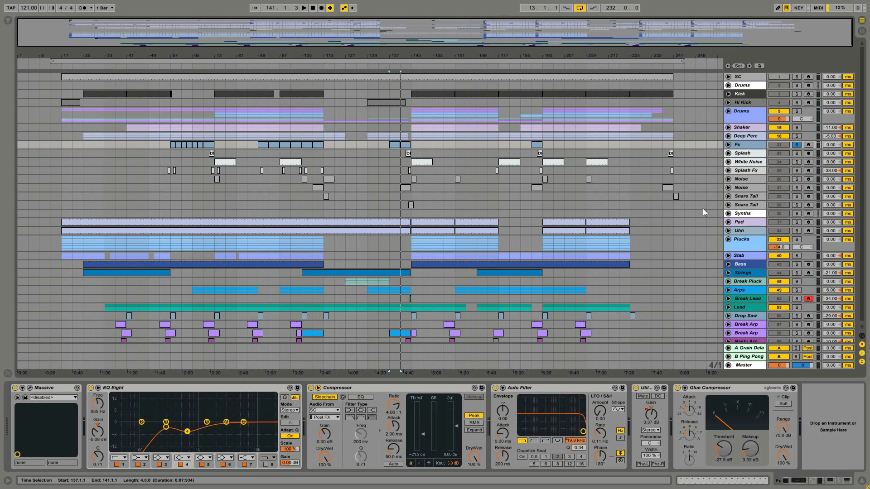
# Solo the Splash track and audition its clip leading into bar 145
pyautogui.click(743, 153)
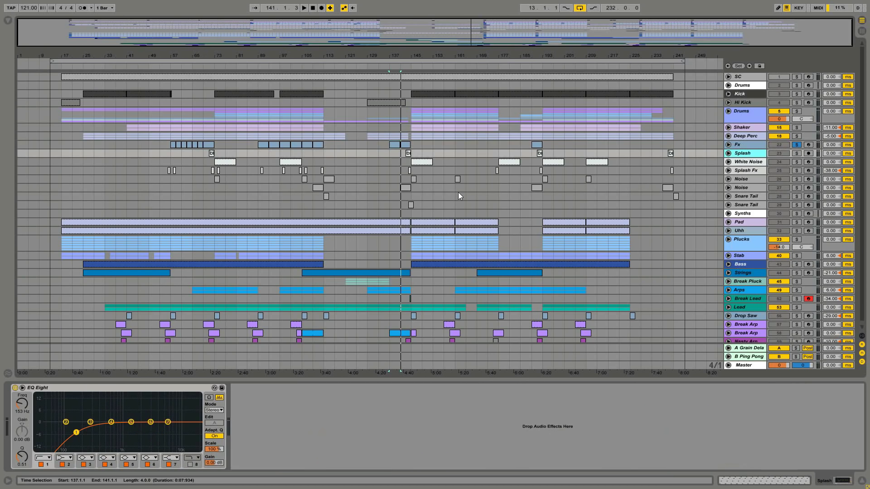
pyautogui.click(412, 153)
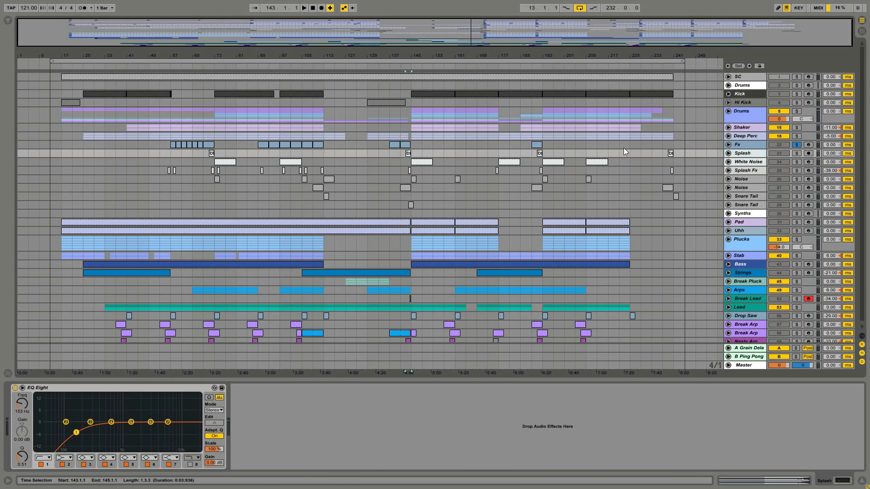
pyautogui.click(796, 153)
pyautogui.press('space')
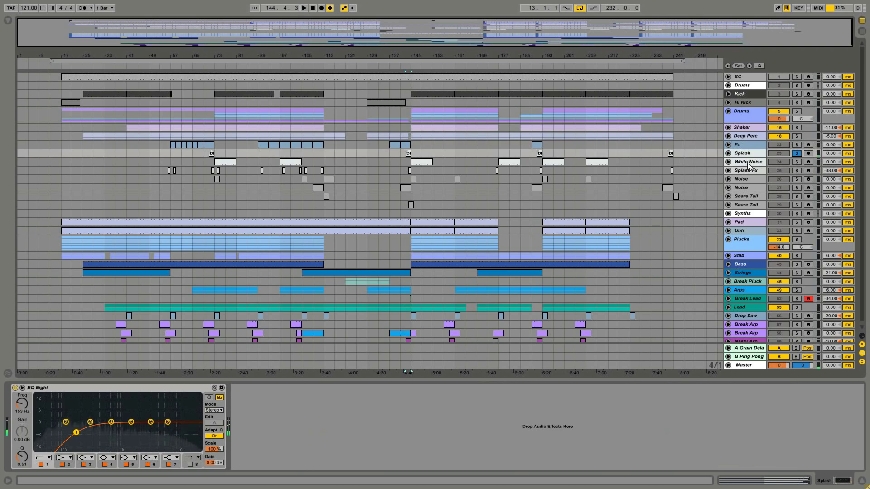
# Solo the White Noise track, audition its clip at bar 145, and inspect its Massive patch during playback
pyautogui.click(747, 162)
pyautogui.click(797, 162)
pyautogui.press('space')
pyautogui.click(420, 162)
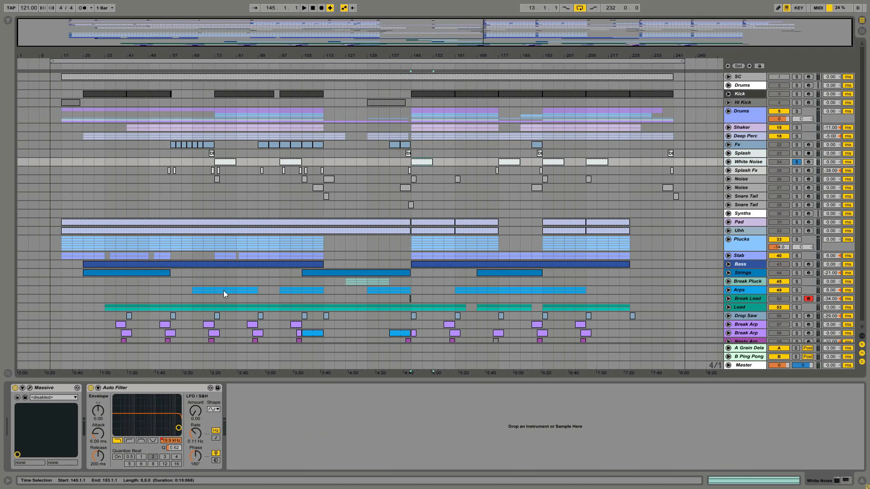
pyautogui.press('space')
pyautogui.click(29, 387)
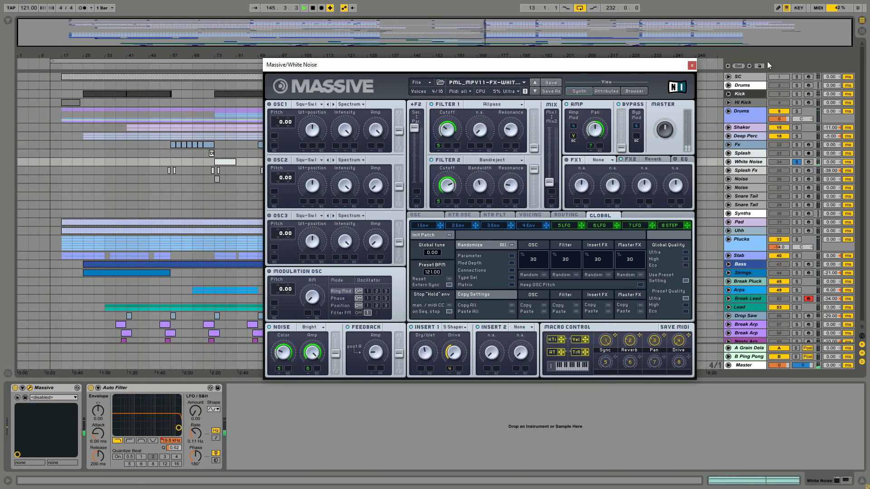
pyautogui.click(692, 65)
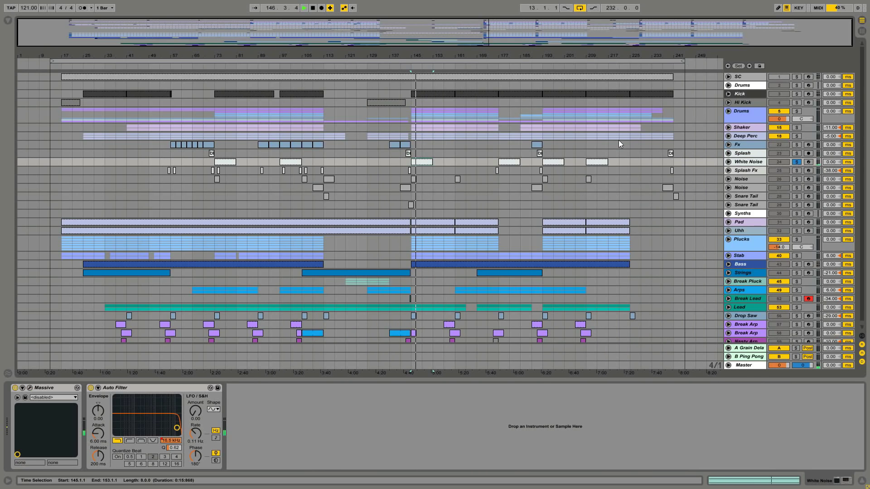
pyautogui.press('space')
# Solo the Splash Fx track and audition its short clip at bar 144
pyautogui.click(411, 170)
pyautogui.click(410, 171)
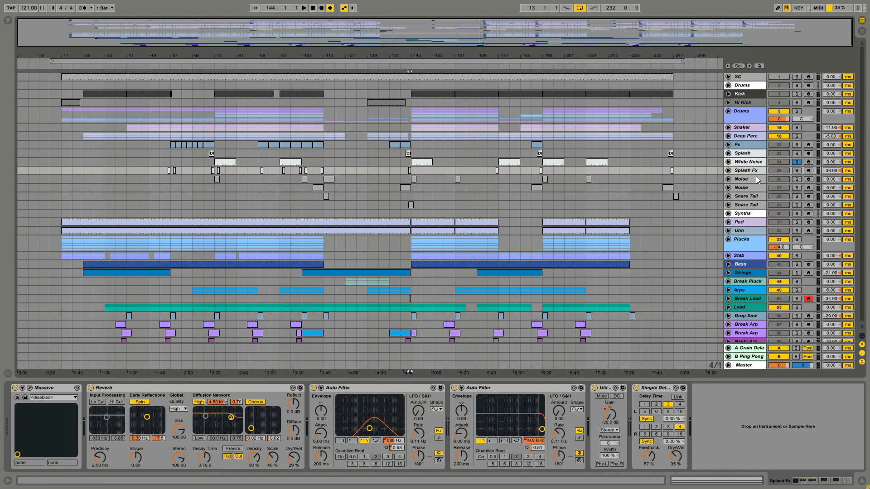
pyautogui.press('space')
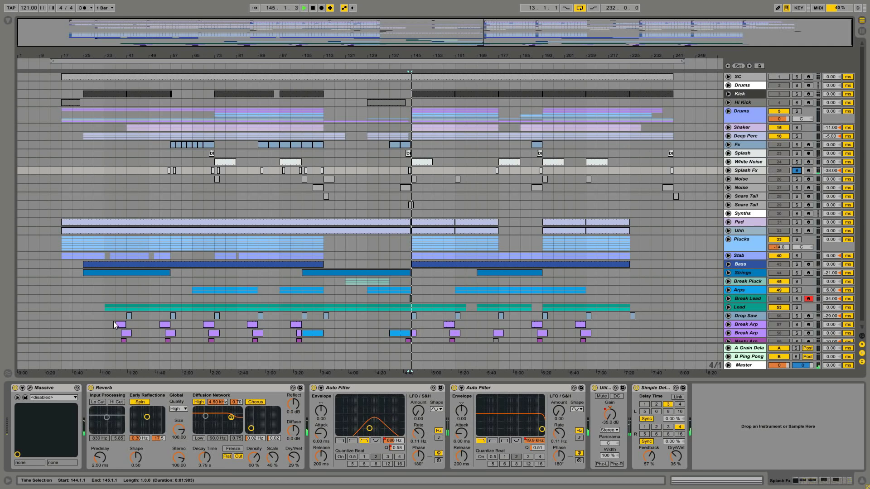
pyautogui.press('space')
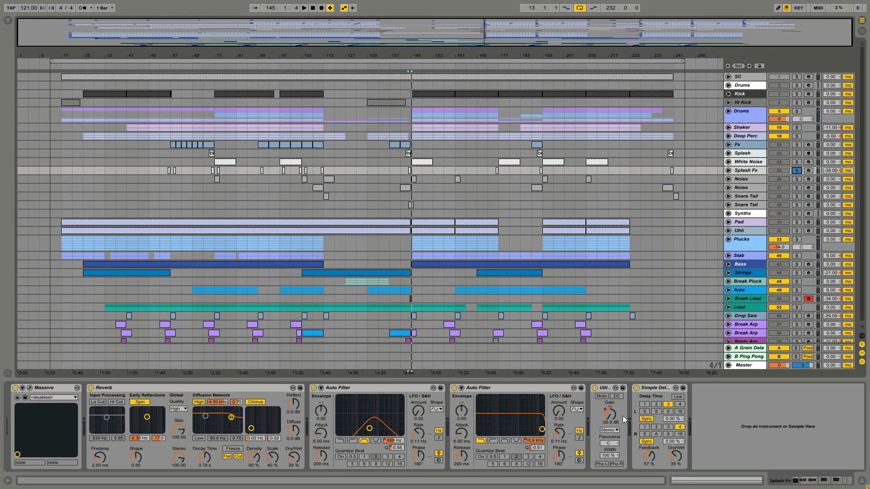
# Inspect the Splash Fx track's Massive patch and the MIDI notes of its bar 144 clip, and audition the clip again
pyautogui.click(28, 388)
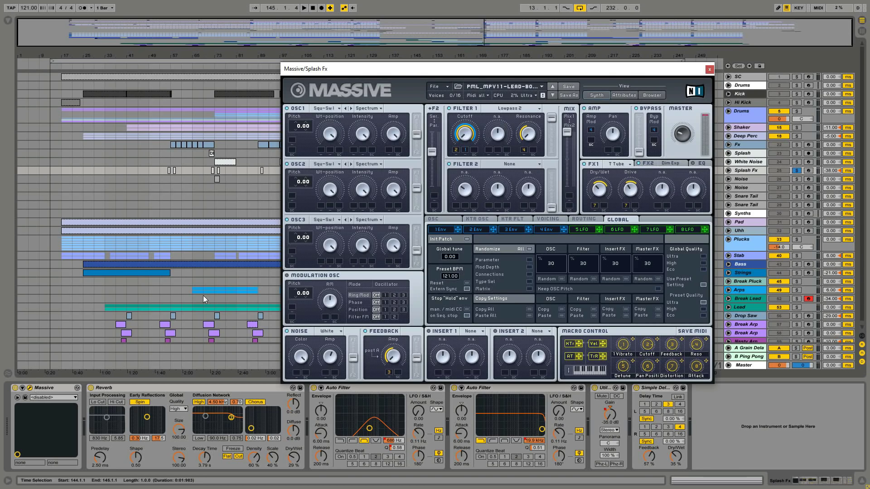
pyautogui.click(709, 72)
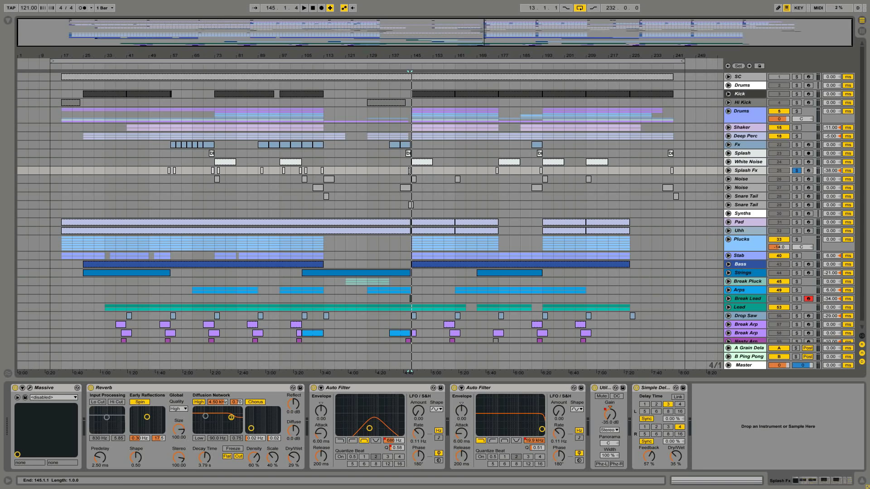
pyautogui.doubleClick(410, 171)
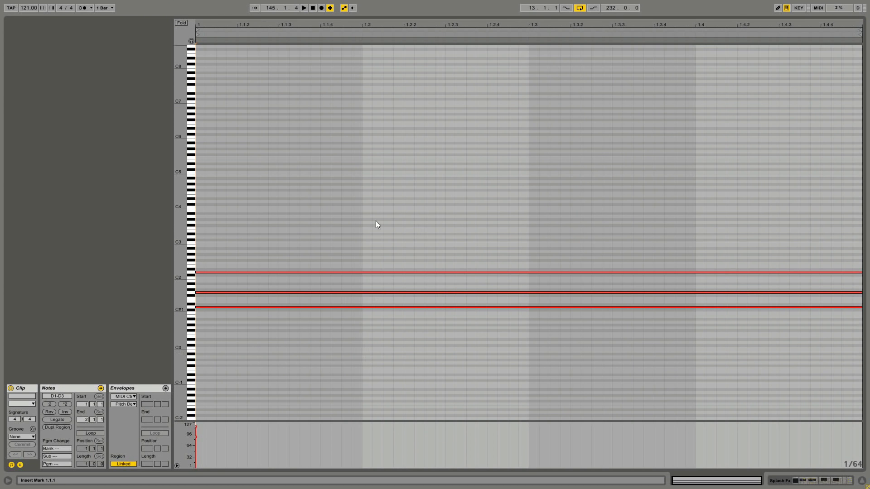
pyautogui.hotkey('shift', 'Tab')
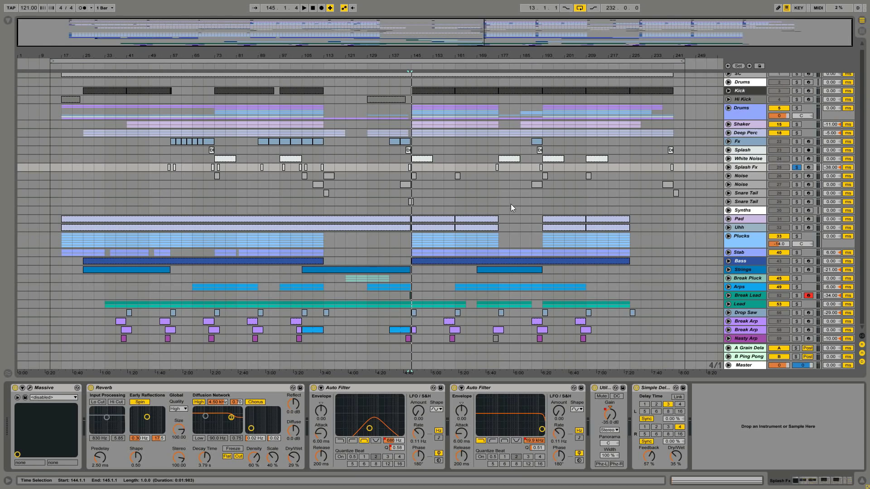
pyautogui.press('space')
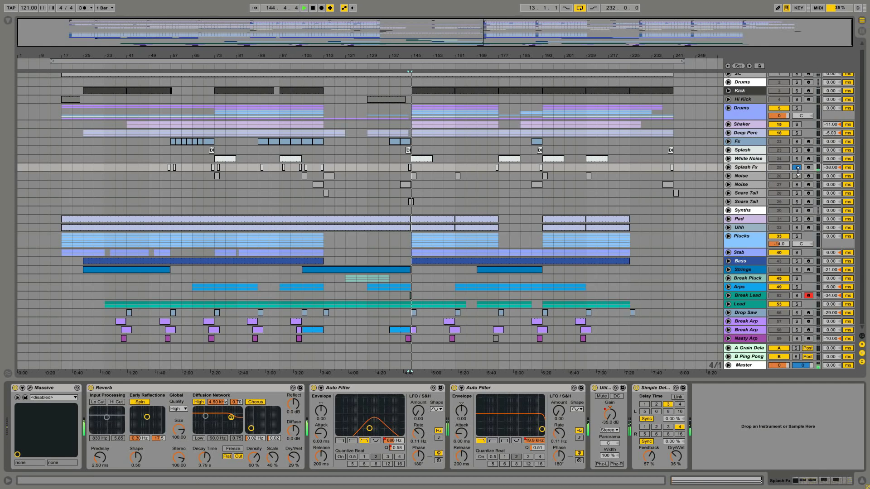
pyautogui.press('space')
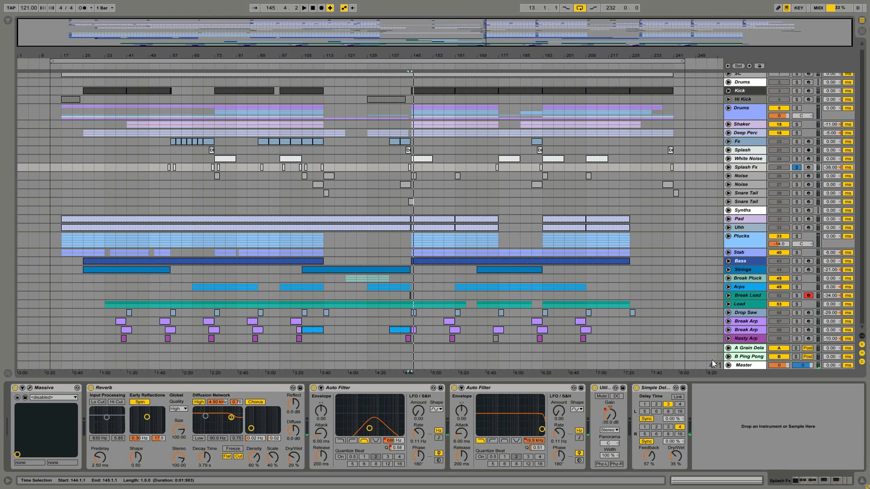
# Audition the first Noise track's clip at bar 145 and the second Noise track's clip at bar 141, soloing each track
pyautogui.click(751, 177)
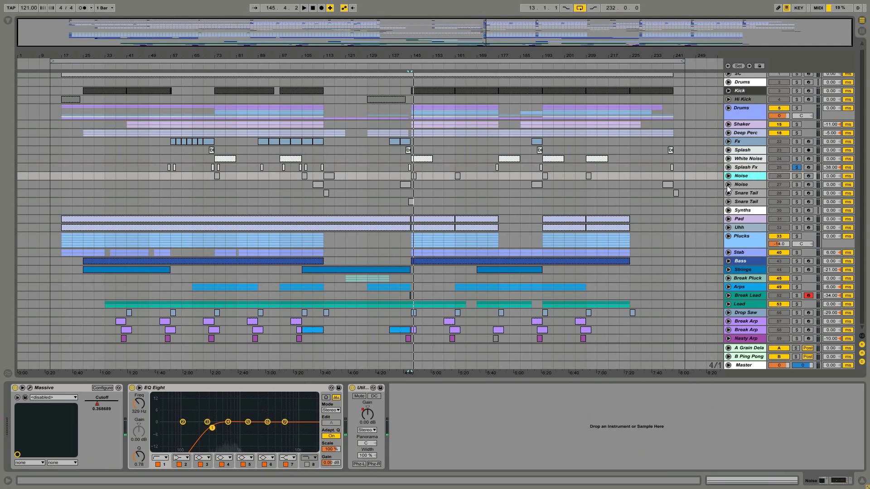
pyautogui.click(796, 177)
pyautogui.click(414, 177)
pyautogui.press('space')
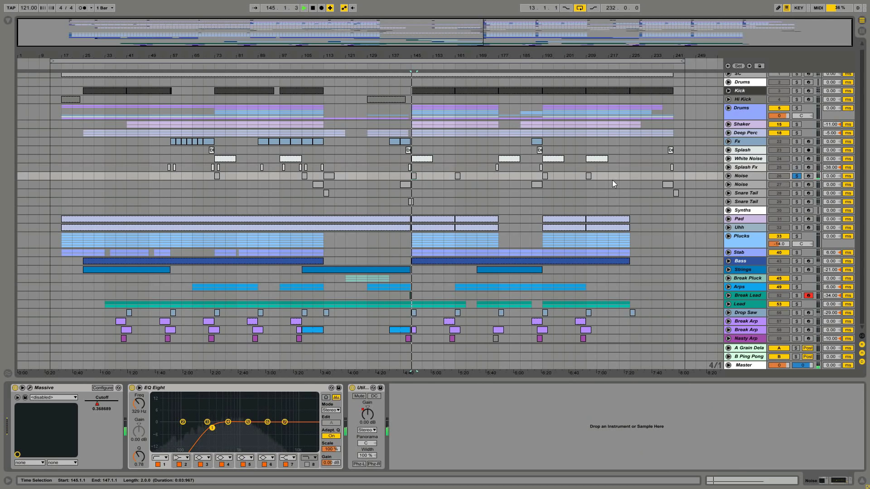
pyautogui.press('space')
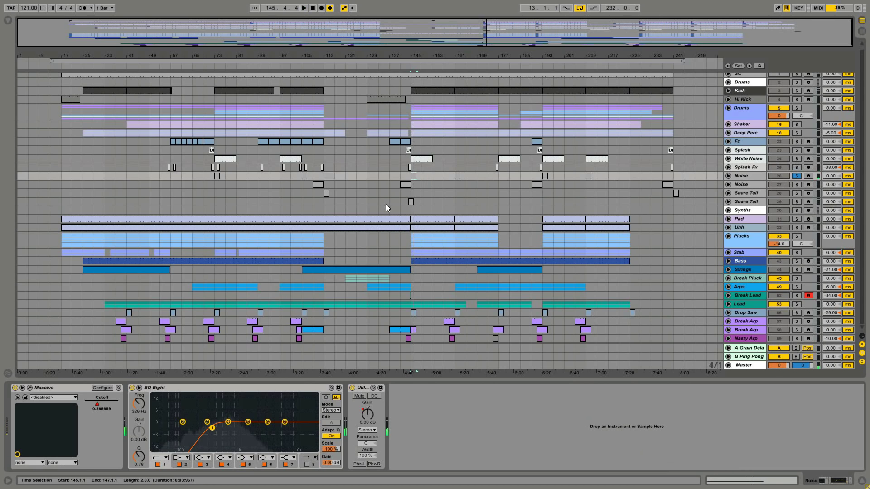
pyautogui.click(406, 184)
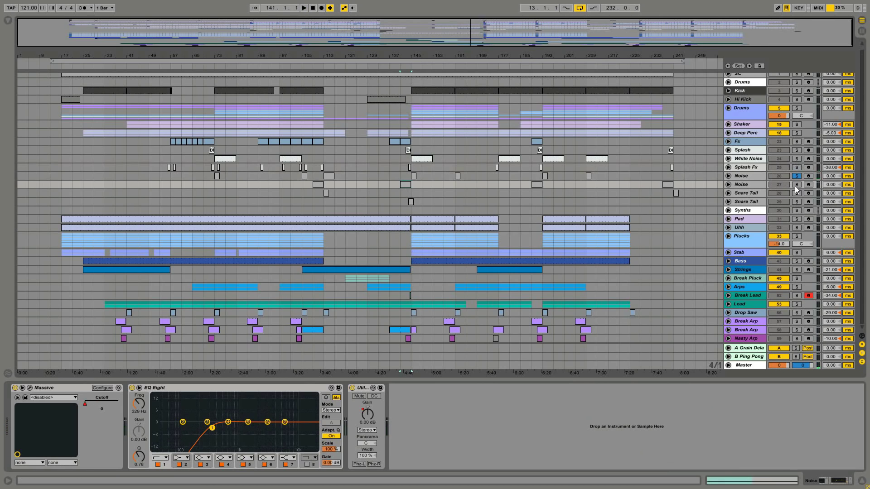
pyautogui.press('space')
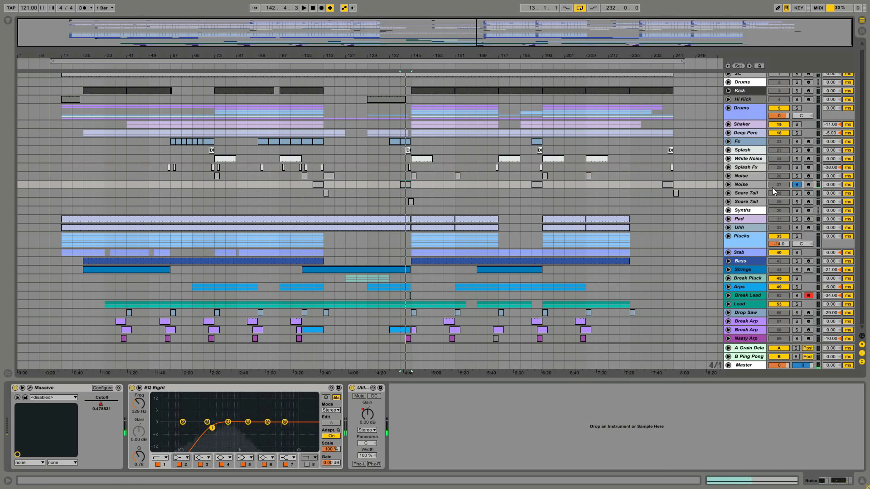
# Check the second Snare Tail track's devices, and solo the first Snare Tail track to audition its clip at bar 113
pyautogui.click(794, 200)
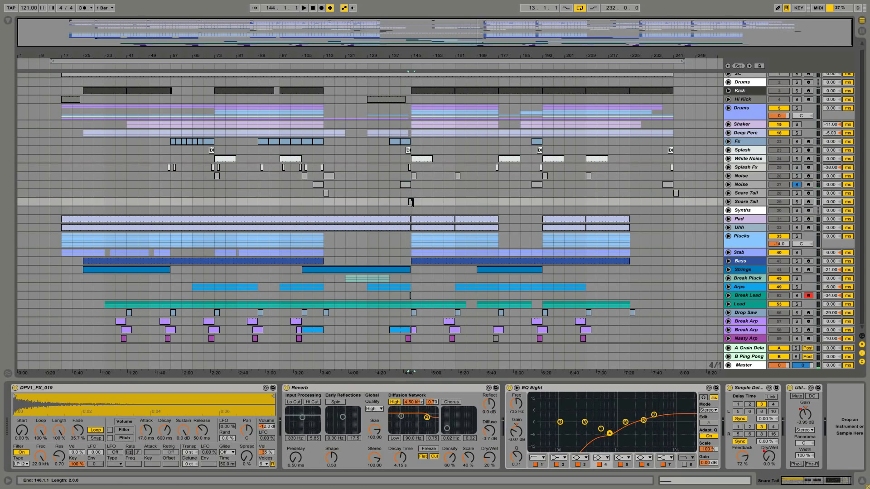
pyautogui.click(326, 193)
pyautogui.click(794, 194)
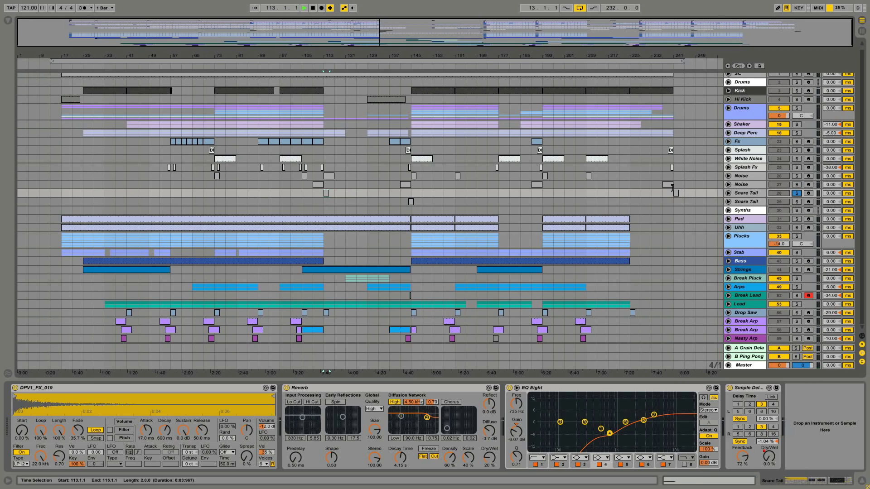
pyautogui.press('space')
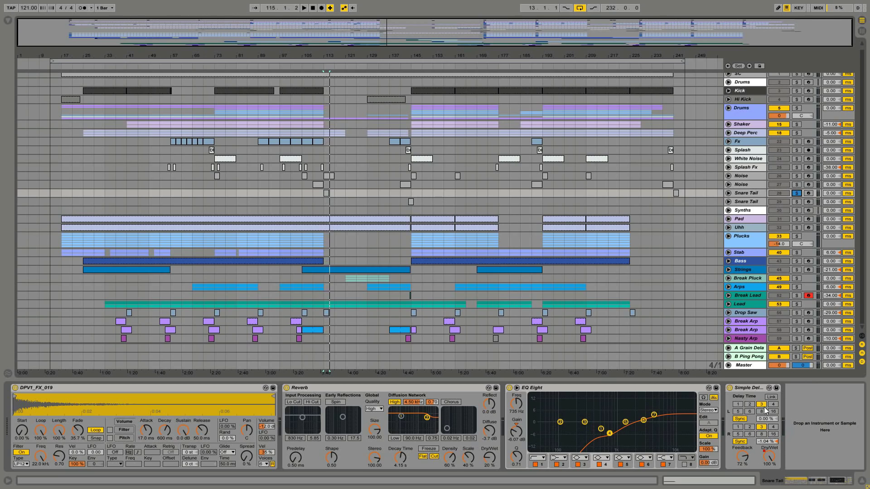
# Compare the Snare Tail with the Simple Delay's right-channel time offset at 0.00 % and at -1.04 %, auditioning both settings
pyautogui.click(776, 441)
pyautogui.press('space')
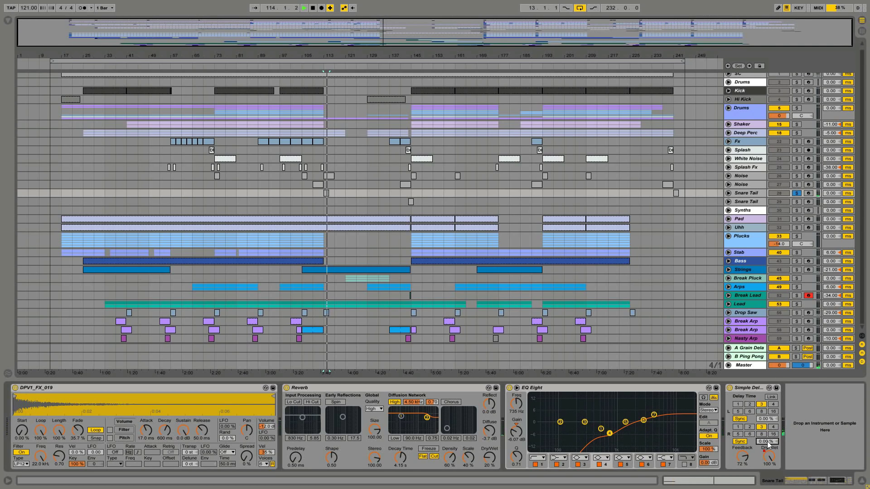
pyautogui.press('space')
pyautogui.moveTo(767, 442); pyautogui.dragTo(767, 444)
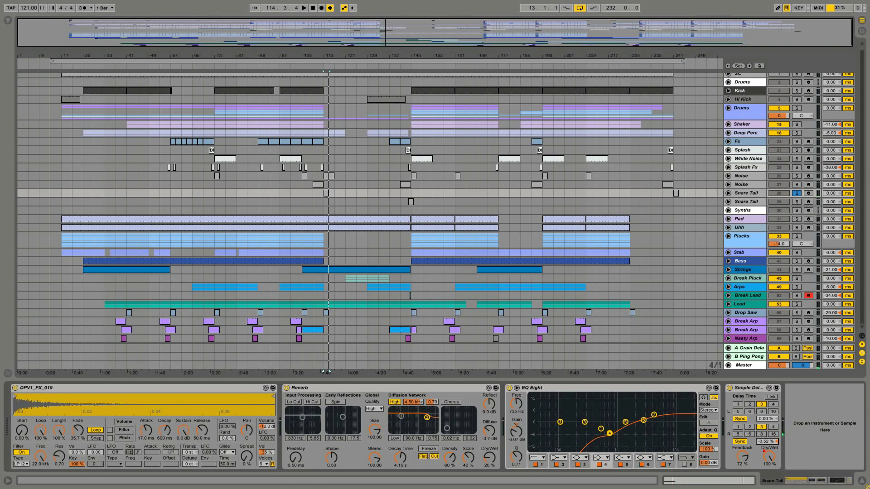
pyautogui.press('space')
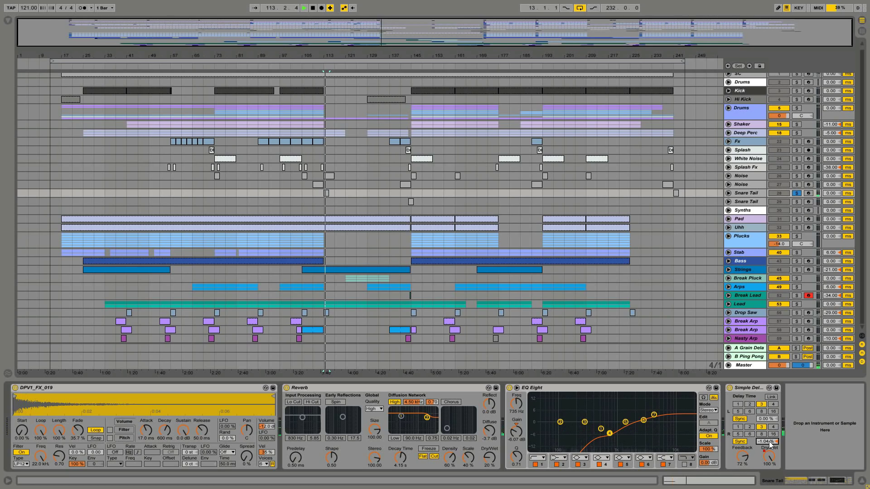
pyautogui.press('space')
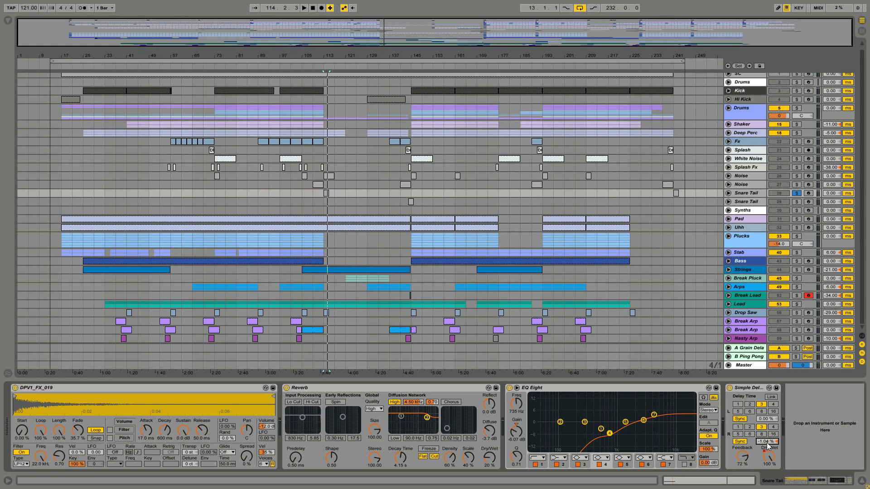
# Solo the Pad track to audition it from bar 17, and view the MIDI notes of its clip
pyautogui.click(746, 219)
pyautogui.click(796, 219)
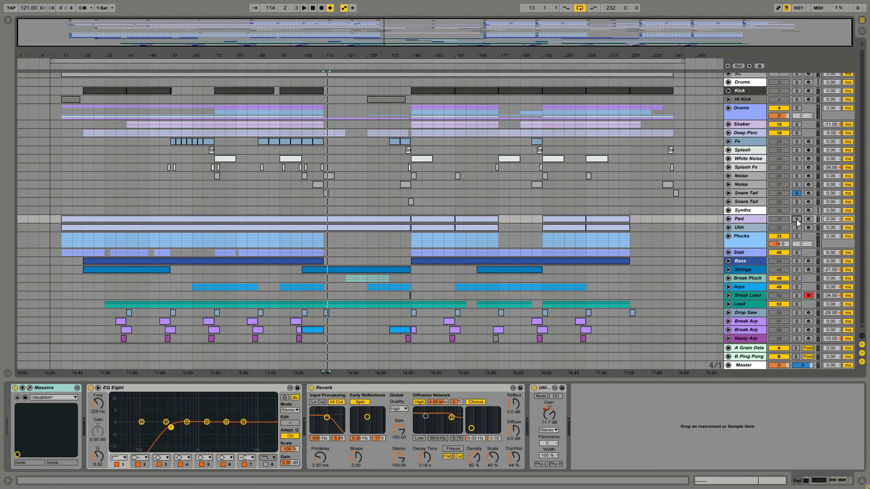
pyautogui.press('space')
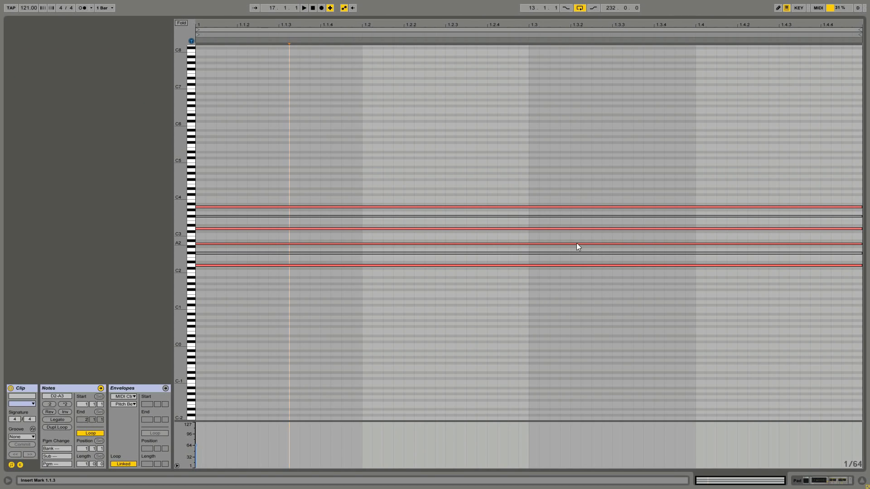
pyautogui.hotkey('shift', 'Tab')
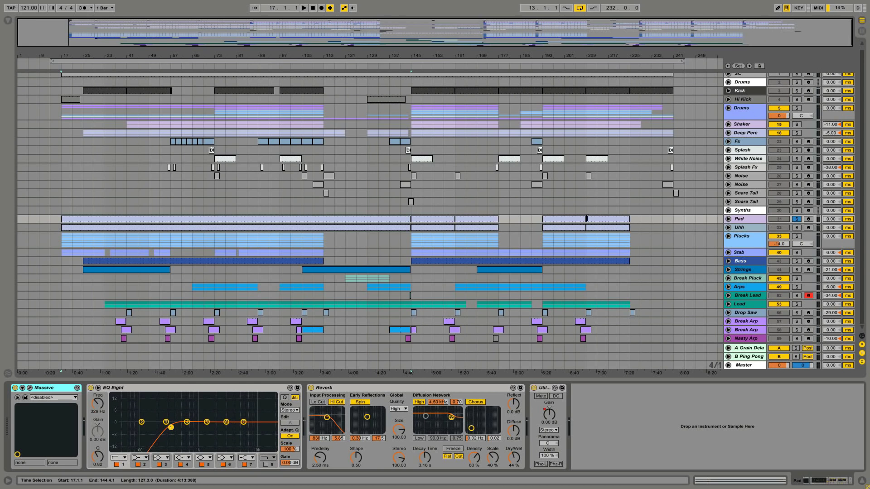
# Solo the Uhh track to check its devices and audition its clip from bar 17
pyautogui.click(796, 227)
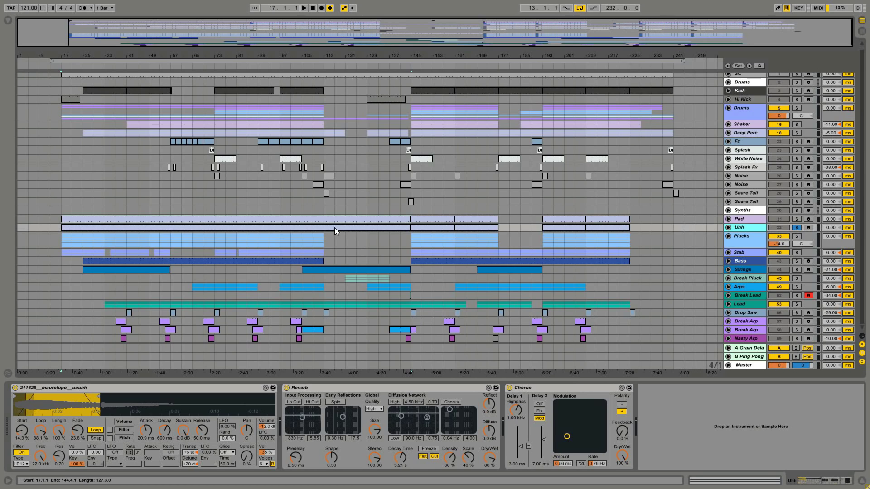
pyautogui.click(335, 228)
pyautogui.click(441, 229)
pyautogui.press('space')
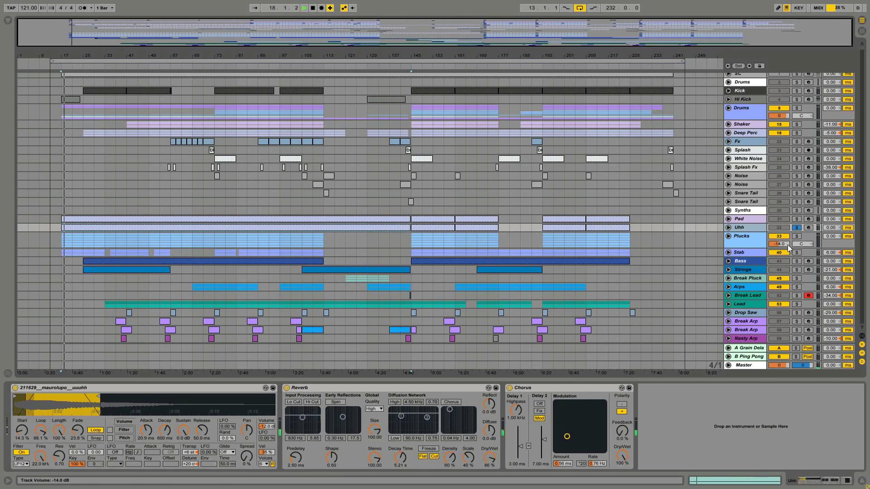
pyautogui.press('space')
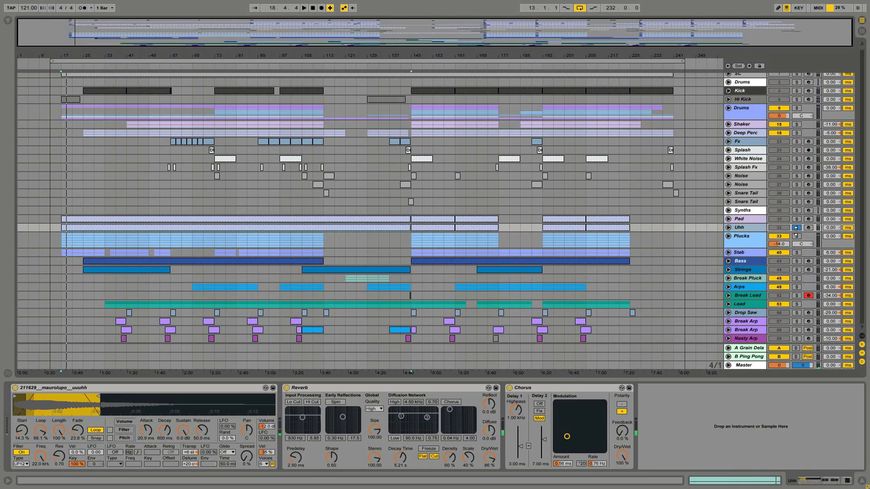
# Expand the Plucks group, solo it and audition all its layers together from bar 65
pyautogui.click(743, 237)
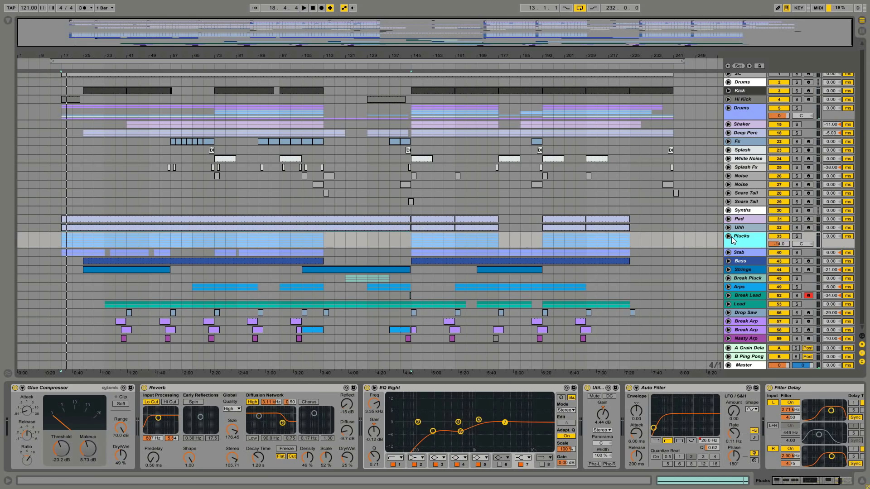
pyautogui.click(729, 236)
pyautogui.scroll(-5, 655, 247)
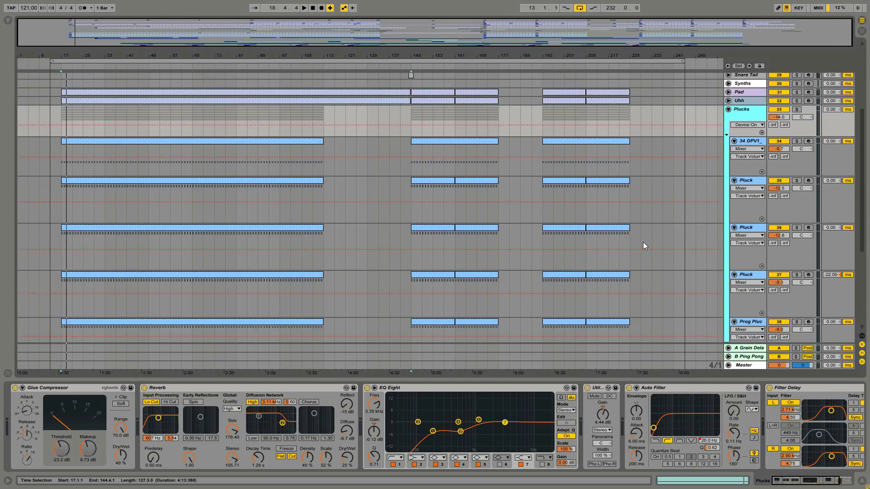
pyautogui.click(796, 109)
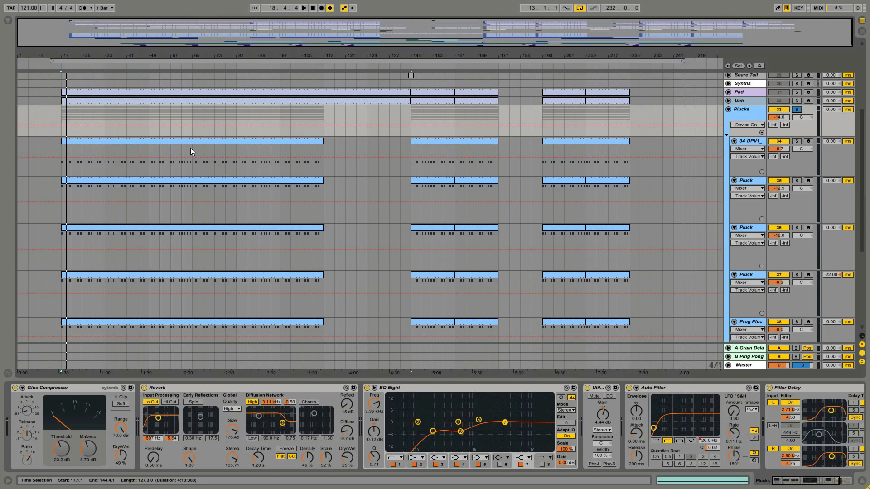
pyautogui.click(191, 148)
pyautogui.press('space')
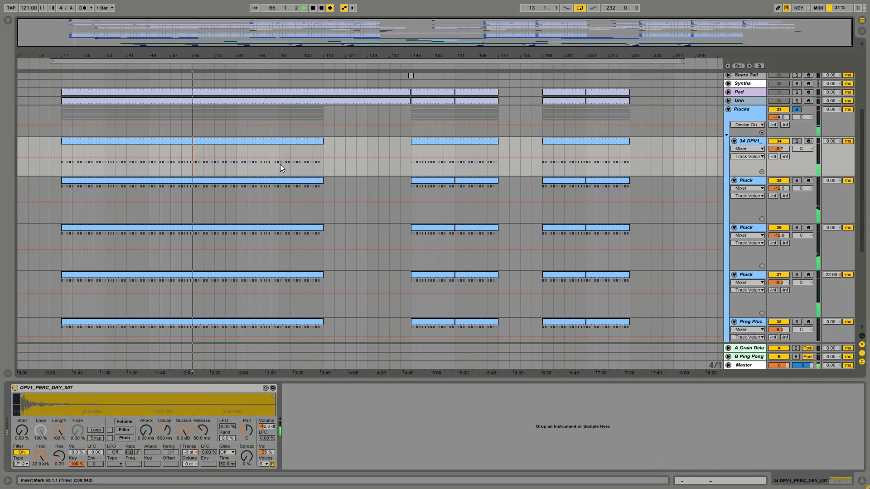
# View the MIDI notes of the first Pluck track's bar 17 clip and return to its device chain
pyautogui.doubleClick(234, 183)
pyautogui.hotkey('shift', 'Tab')
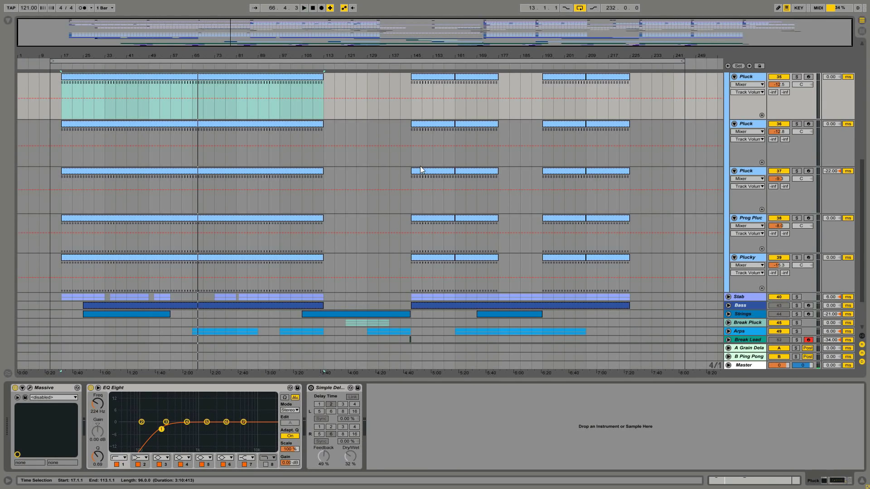
pyautogui.press('space')
# Solo the Plucky, Prog Pluc and third Pluck tracks in turn, auditioning them from bar 17 and checking their devices
pyautogui.click(761, 263)
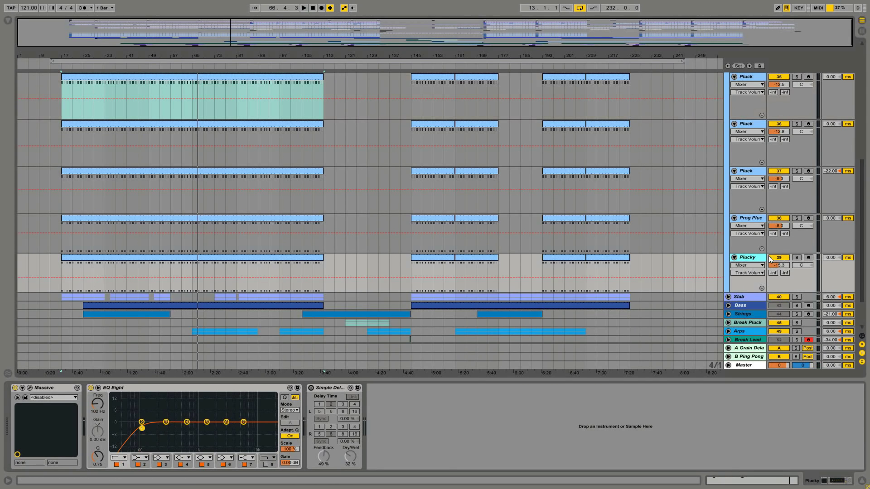
pyautogui.click(797, 258)
pyautogui.press('space')
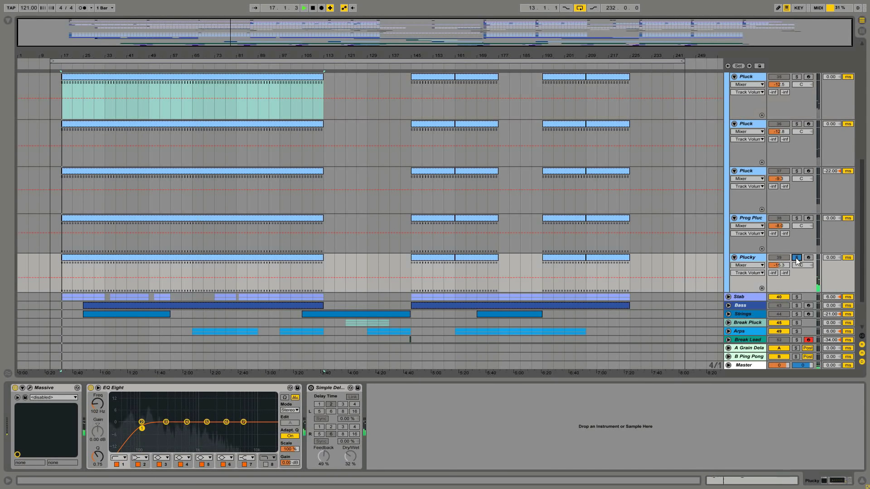
pyautogui.click(797, 218)
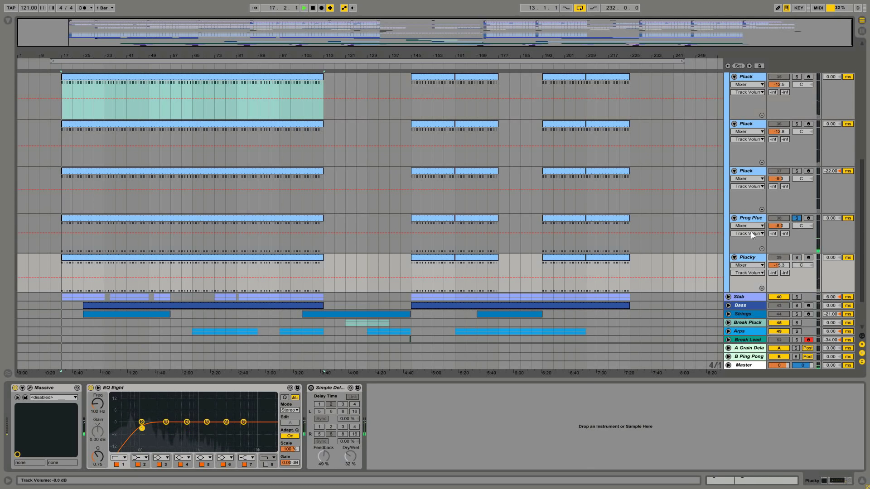
pyautogui.click(746, 219)
pyautogui.click(797, 171)
pyautogui.click(755, 170)
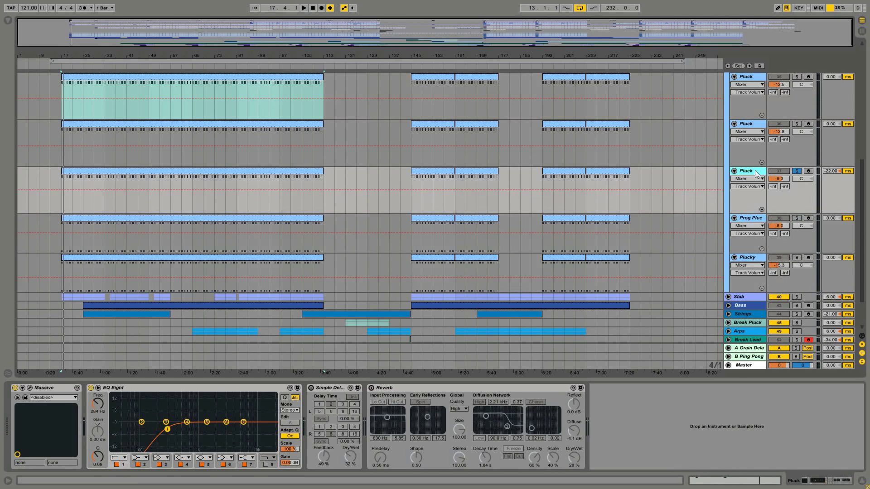
pyautogui.press('space')
# Solo the second and first Pluck tracks in turn, auditioning each from bar 17 and checking its devices
pyautogui.click(796, 123)
pyautogui.click(741, 123)
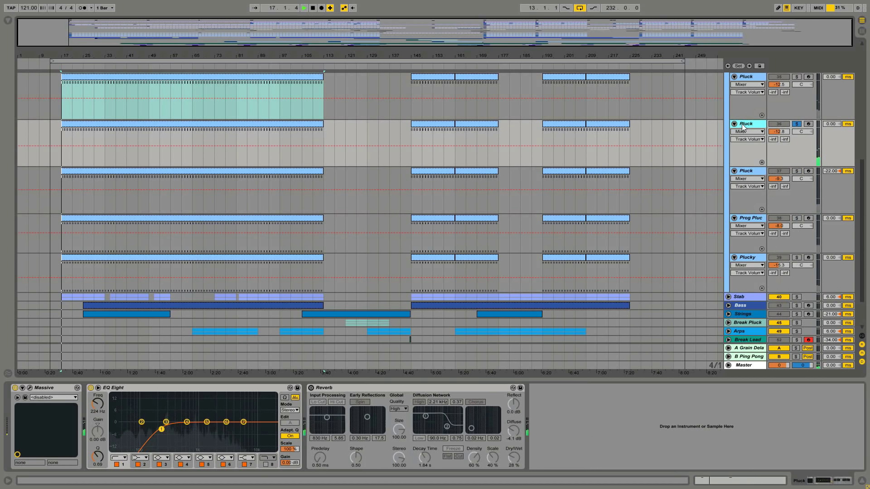
pyautogui.scroll(1, 793, 206)
pyautogui.scroll(1, 793, 206)
pyautogui.click(790, 132)
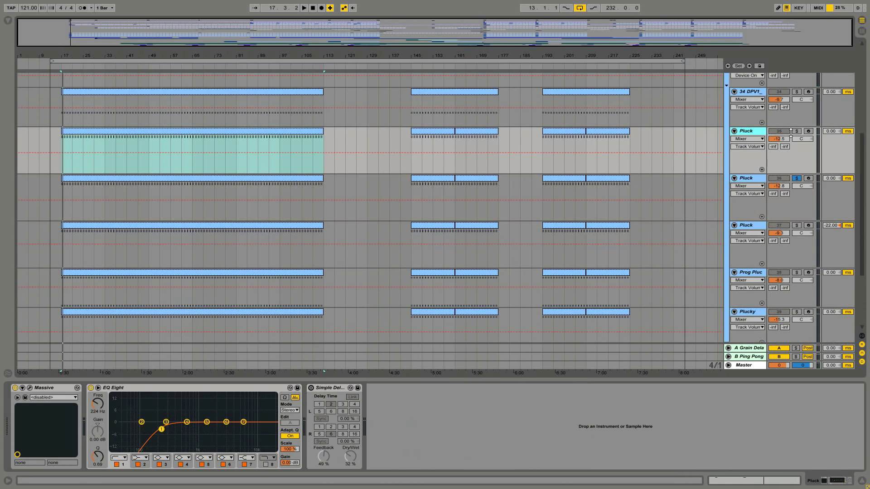
pyautogui.click(798, 131)
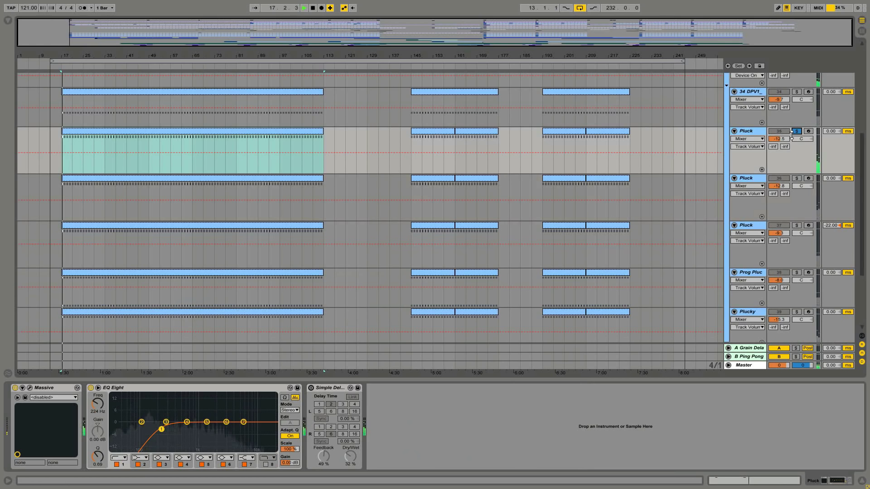
# Check the 34 DPV1 track's percussion sample and audition the track soloed from bar 17
pyautogui.scroll(2, 745, 210)
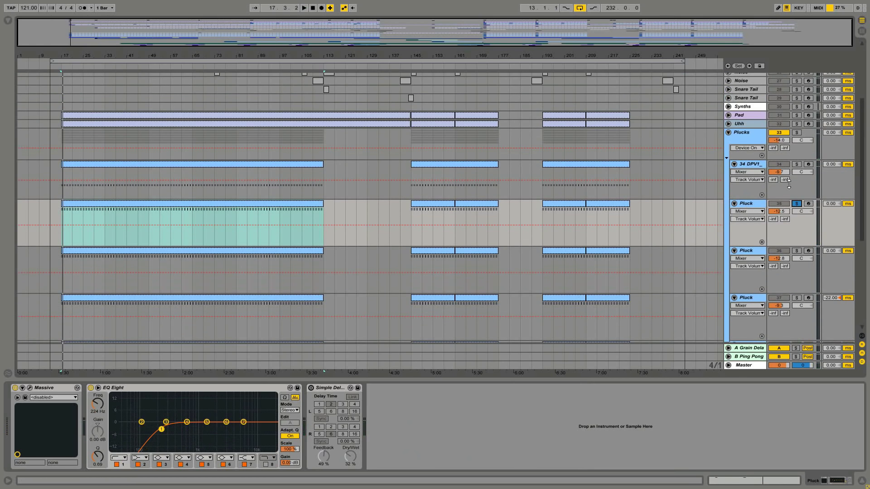
pyautogui.click(749, 165)
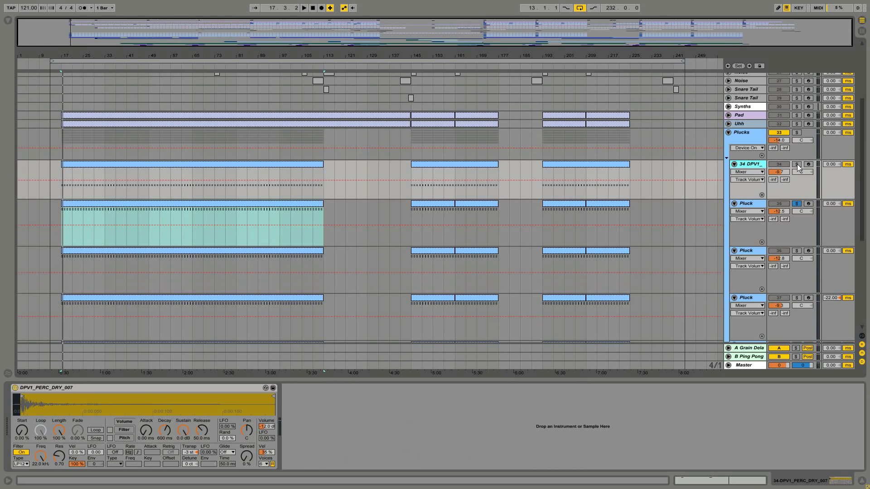
pyautogui.click(797, 164)
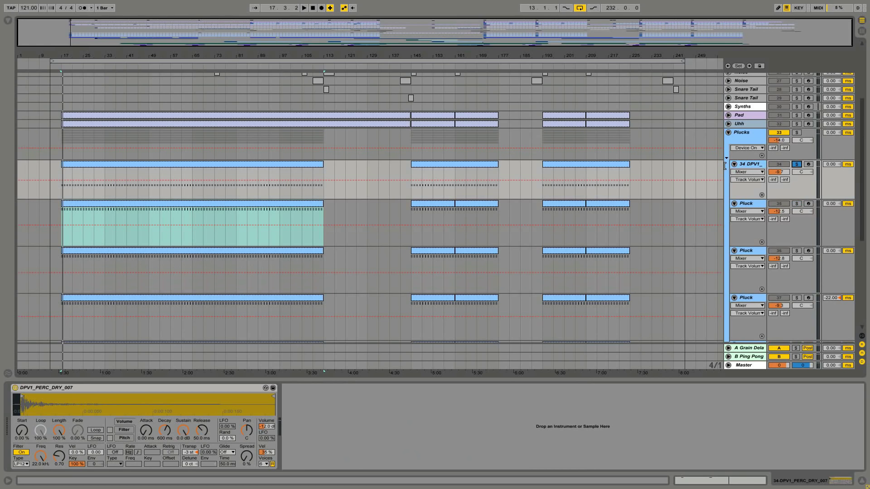
pyautogui.press('space')
pyautogui.press('space')
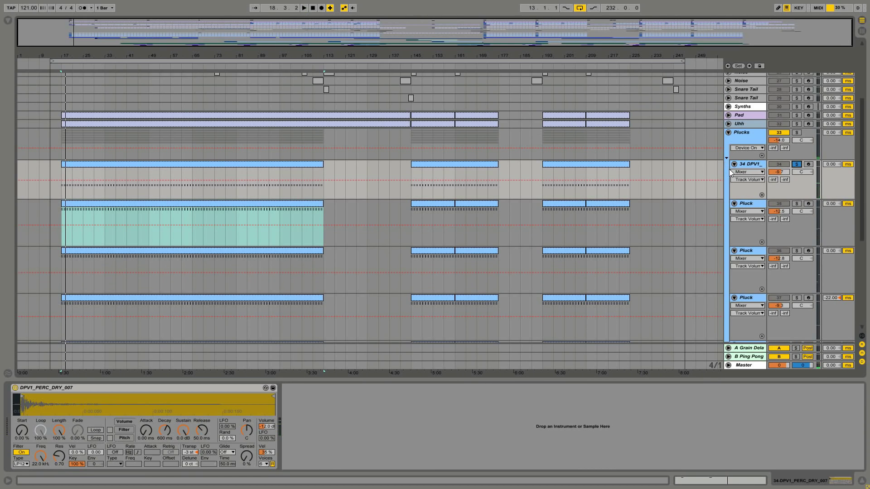
# Solo the Plucks group and compare its sound with the 34 DPV1 layer turned on and off
pyautogui.click(797, 131)
pyautogui.press('space')
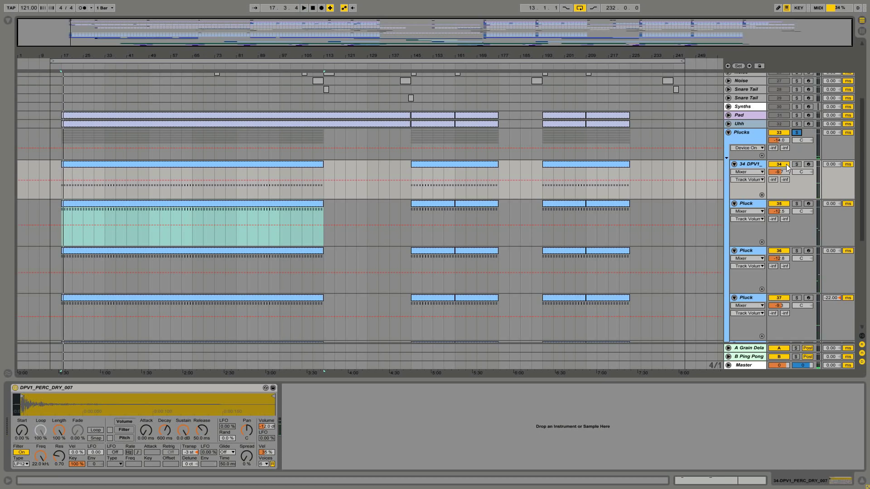
pyautogui.click(786, 164)
pyautogui.press('space')
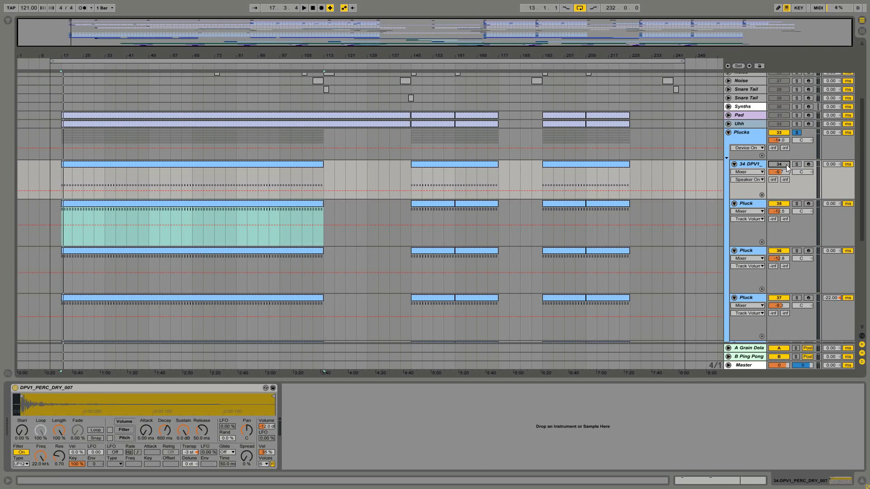
pyautogui.click(786, 165)
pyautogui.press('space')
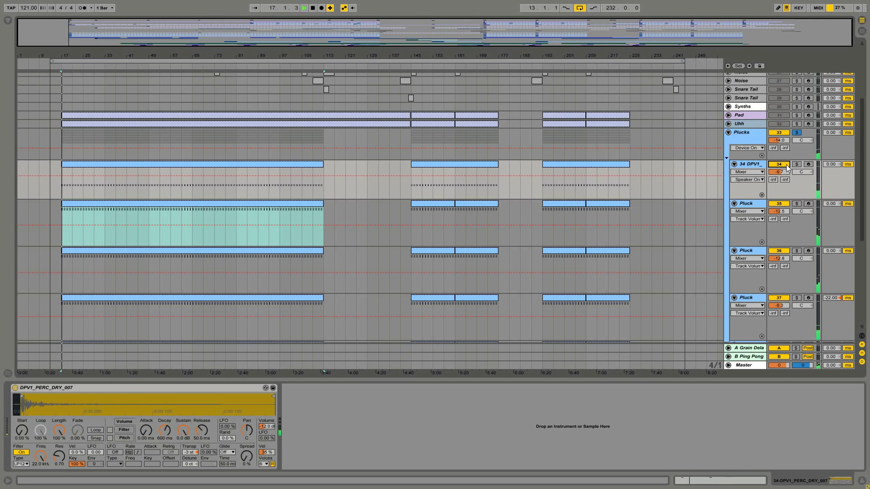
pyautogui.click(787, 165)
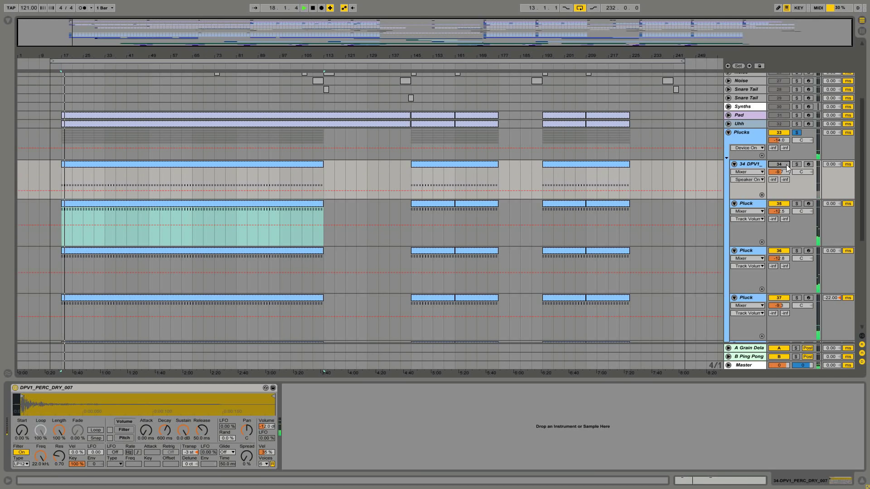
pyautogui.click(787, 165)
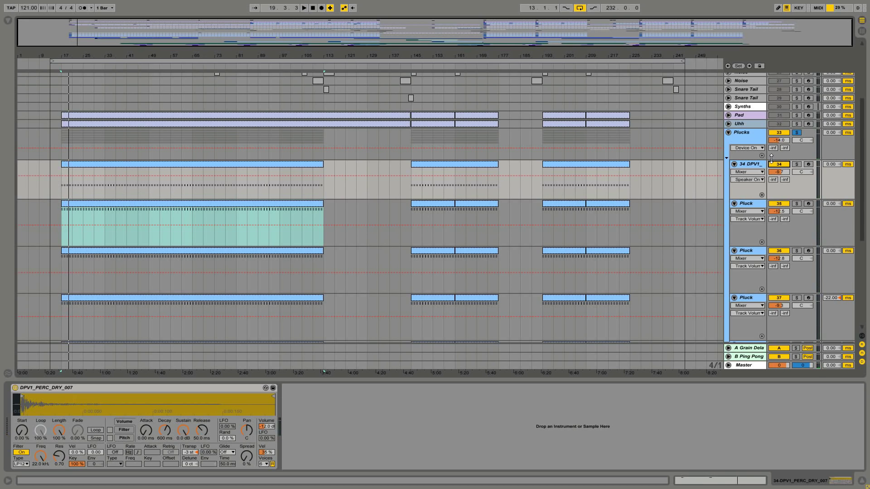
# Collapse the Plucks group, expand the Stab group, and audition its inner Stab track soloed from bar 145
pyautogui.click(727, 133)
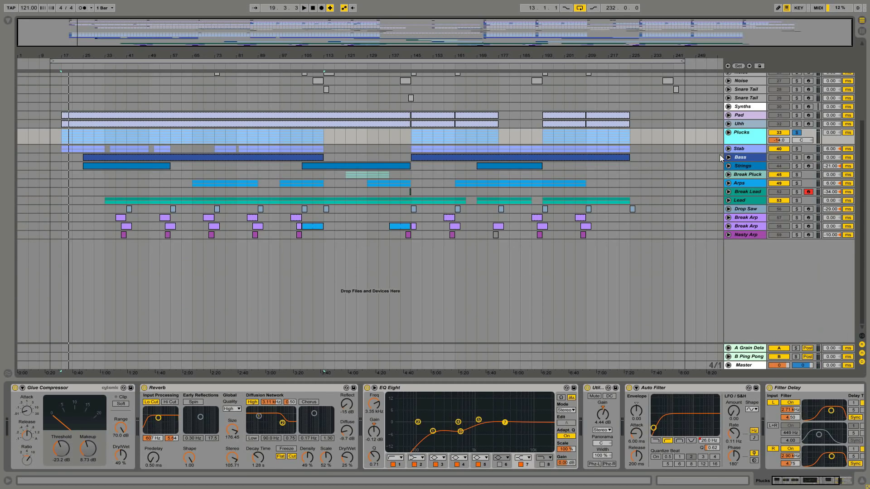
pyautogui.click(743, 150)
pyautogui.click(729, 148)
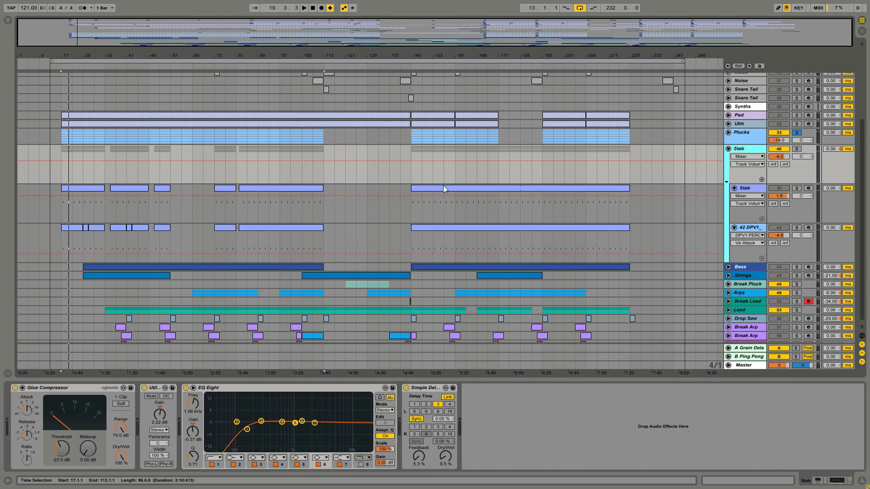
pyautogui.click(410, 214)
pyautogui.click(797, 189)
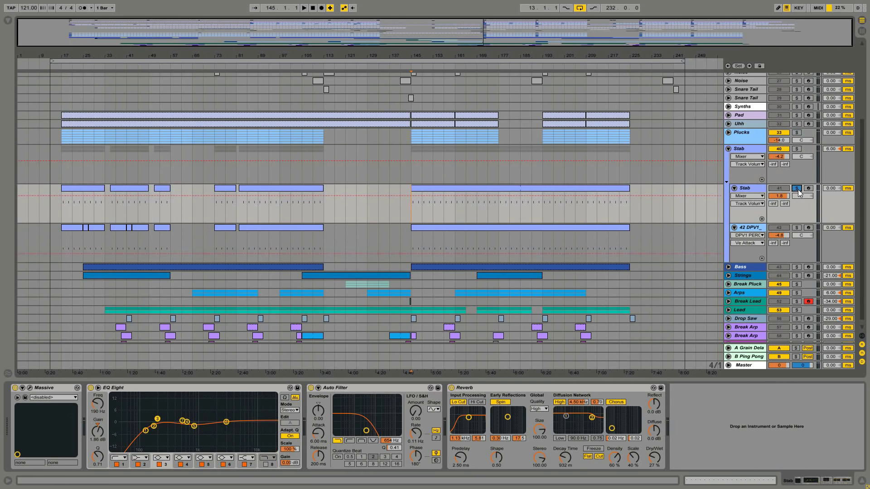
pyautogui.click(417, 209)
pyautogui.press('space')
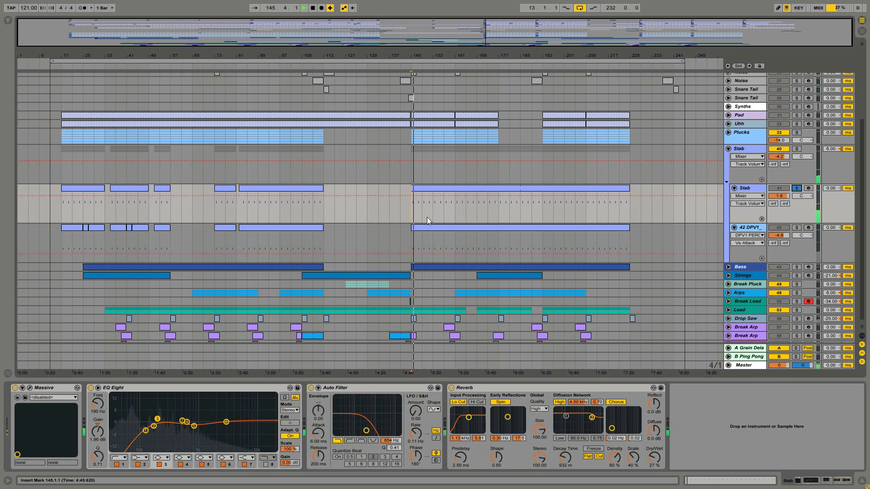
pyautogui.press('space')
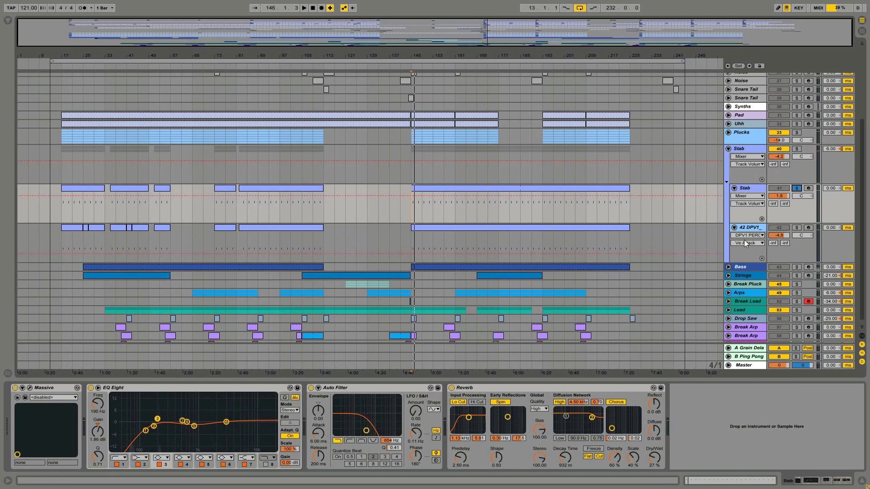
# Audition the 42 DPV1 layer's clip soloed from bar 145, and switch the solo to the whole Stab group
pyautogui.click(796, 227)
pyautogui.click(416, 230)
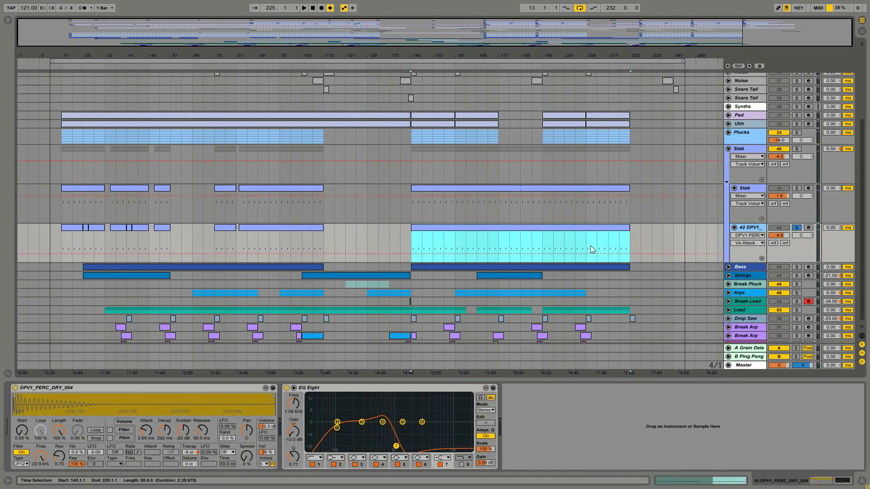
pyautogui.press('space')
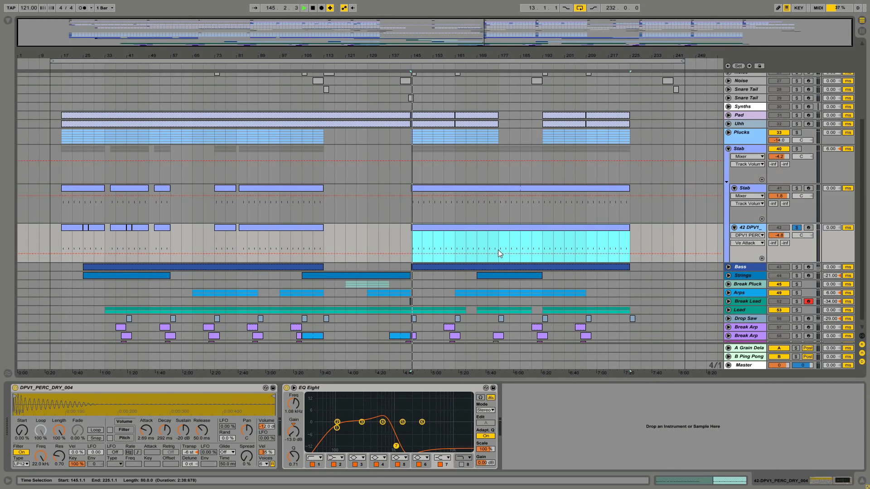
pyautogui.click(797, 148)
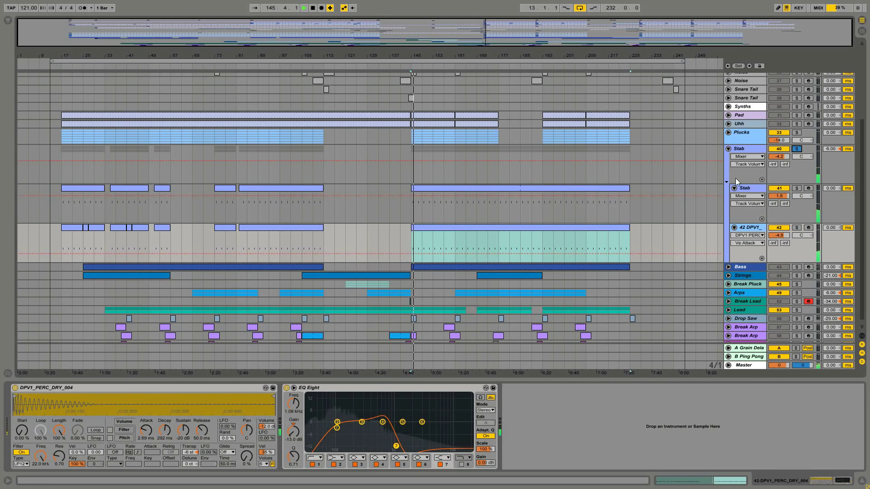
# Unsolo and collapse the Stab group, and audition the unfolded Bass track soloed from bar 145
pyautogui.click(796, 149)
pyautogui.click(728, 148)
pyautogui.click(743, 158)
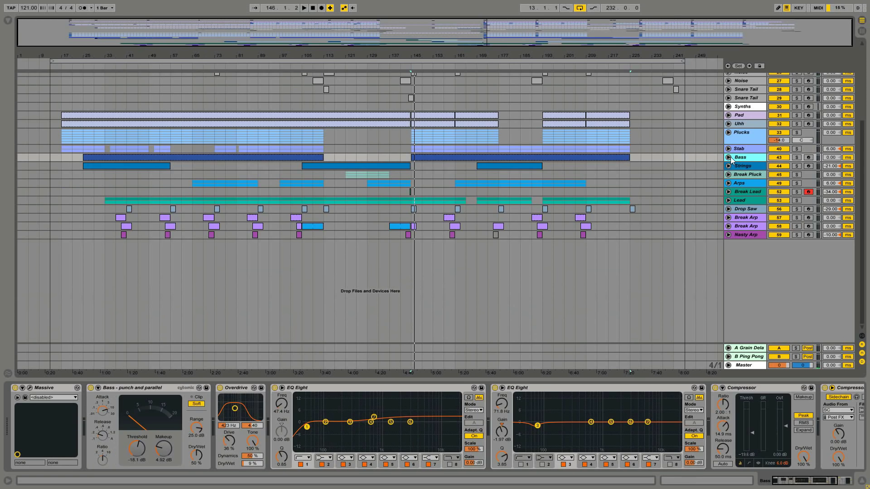
pyautogui.click(728, 158)
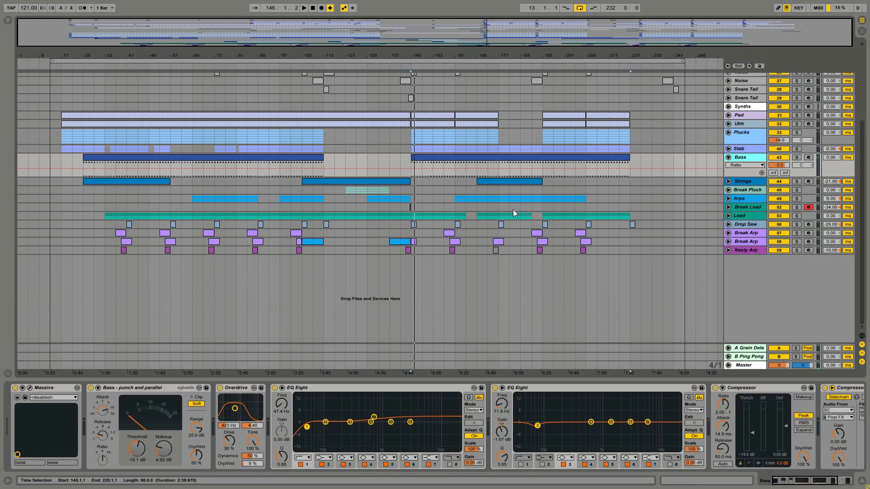
pyautogui.click(798, 159)
pyautogui.press('space')
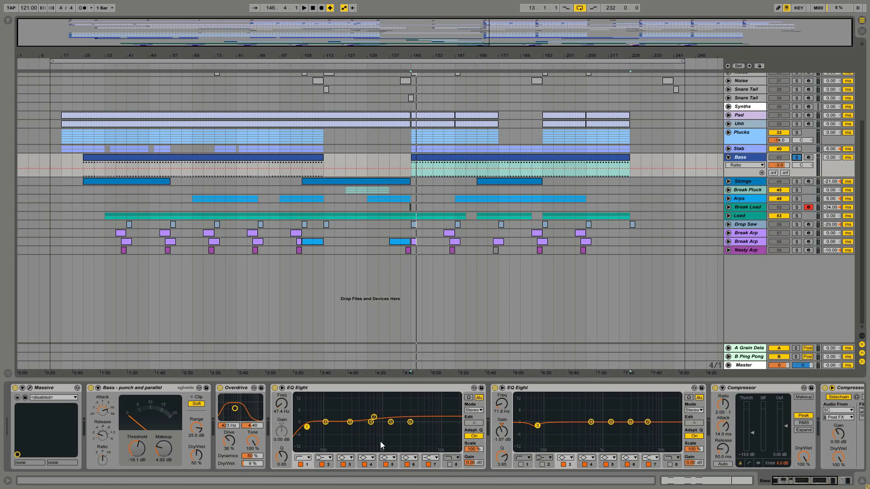
# Open the Serum synth's editor, try Osc A's wavetable position with the 27-Herby wavetable, and play a test note
pyautogui.click(30, 388)
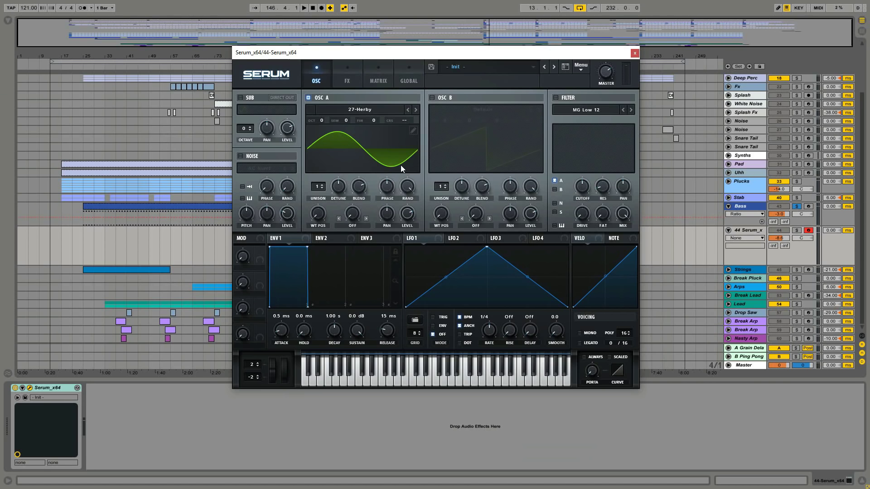
pyautogui.moveTo(320, 216); pyautogui.dragTo(307, 146)
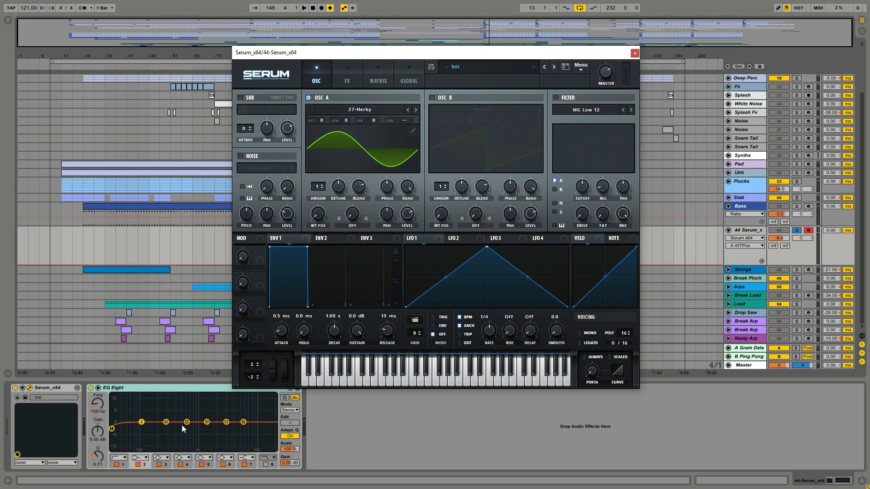
pyautogui.press('a')
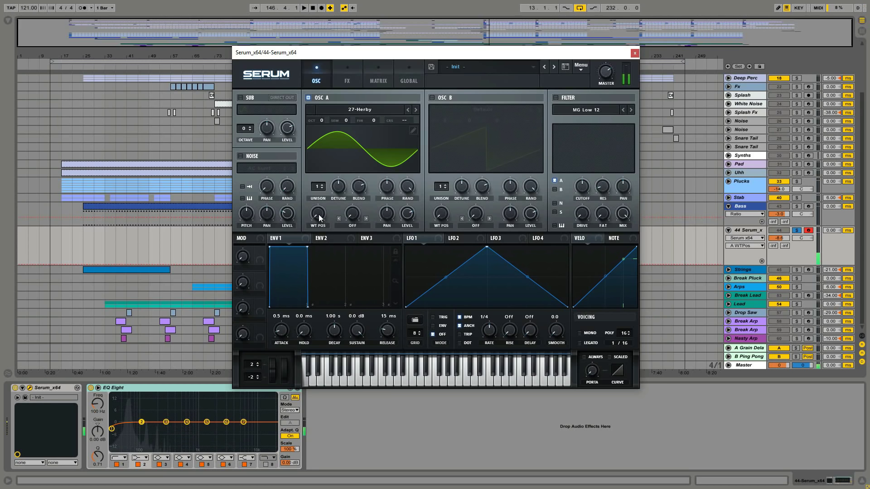
# Adjust the wavetable position of oscillator A in Serum, using the Herby wavetable
pyautogui.moveTo(318, 214)
pyautogui.mouseDown()
pyautogui.moveTo(299, 61)
pyautogui.moveTo(308, 211)
pyautogui.mouseUp()
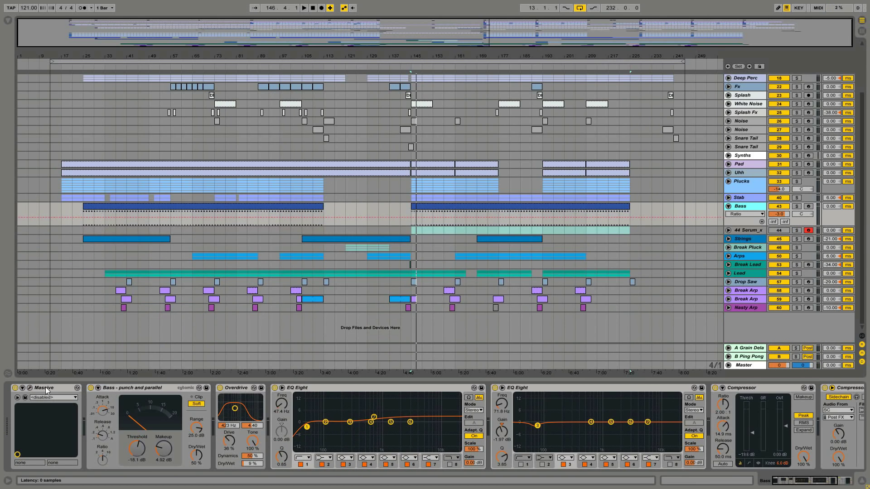
# Open the Bass track's Massive synth and compare the bass with and without the envelope modulation on Filter 1's cutoff
pyautogui.click(31, 388)
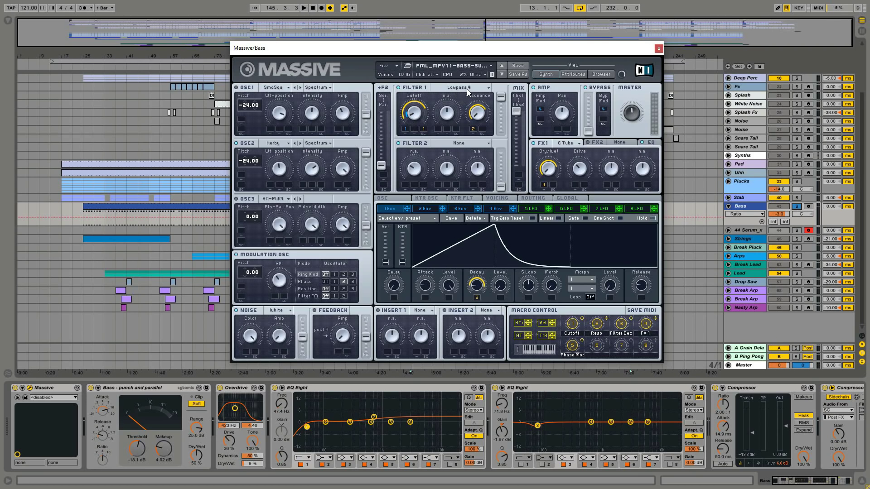
pyautogui.rightClick(407, 131)
pyautogui.click(418, 144)
pyautogui.press('space')
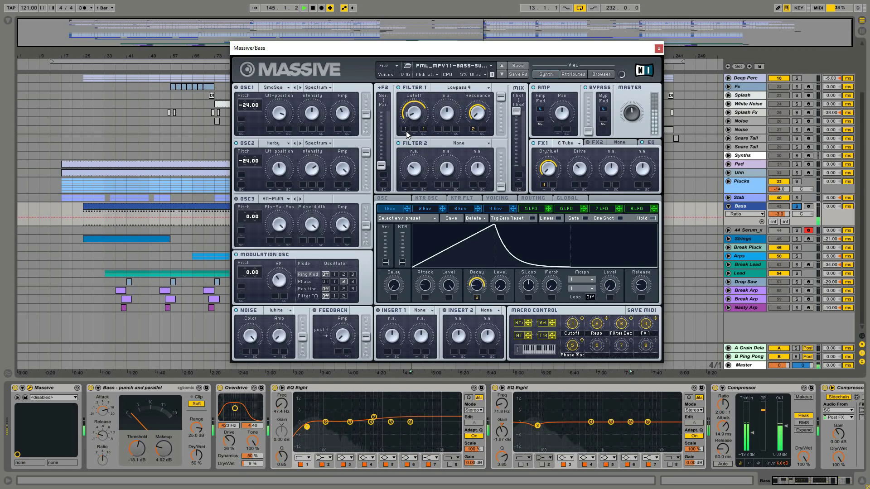
pyautogui.press('space')
pyautogui.rightClick(407, 132)
pyautogui.click(416, 144)
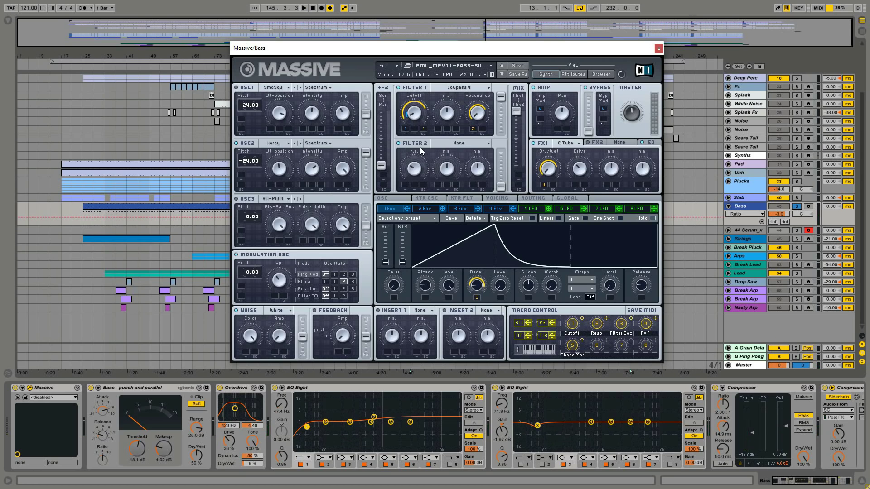
pyautogui.press('space')
pyautogui.press('space')
# Slightly adjust envelope 1's decay in the bass patch and close the Massive window
pyautogui.moveTo(476, 283)
pyautogui.mouseDown()
pyautogui.moveTo(476, 273)
pyautogui.moveTo(477, 286)
pyautogui.mouseUp()
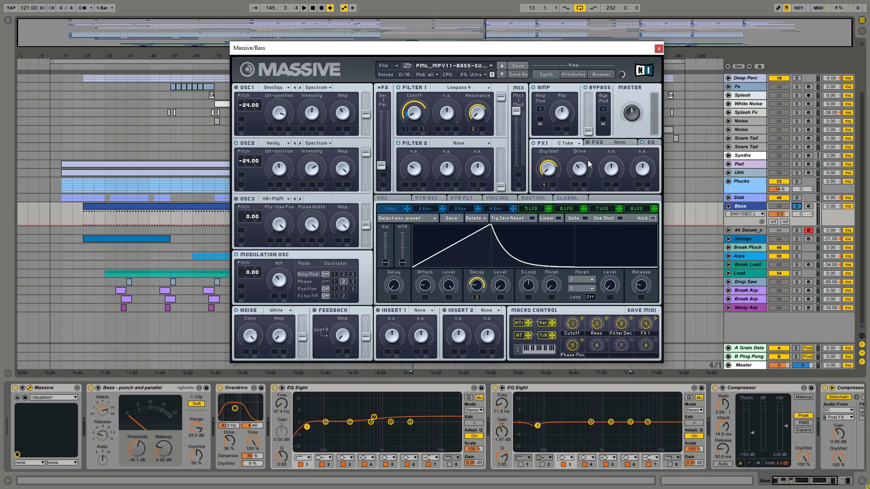
pyautogui.click(658, 48)
# Collapse the Bass track and expand the Strings track with its automation lanes
pyautogui.click(728, 206)
pyautogui.click(743, 223)
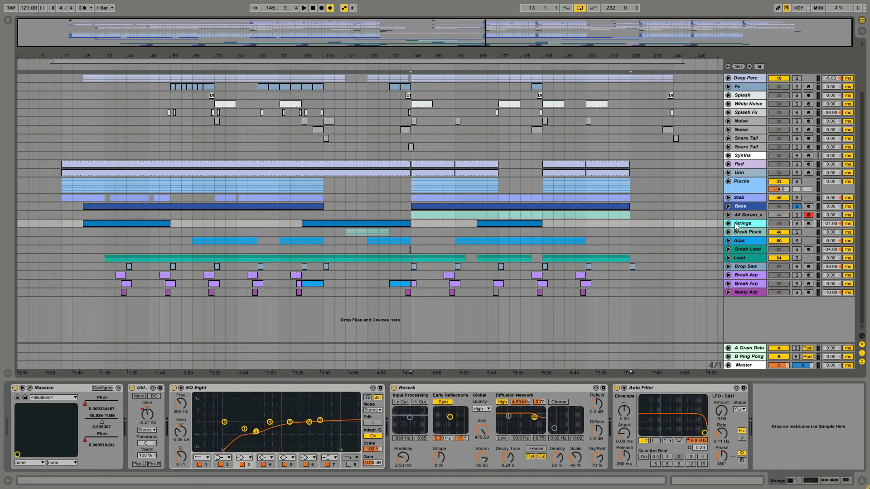
pyautogui.click(727, 223)
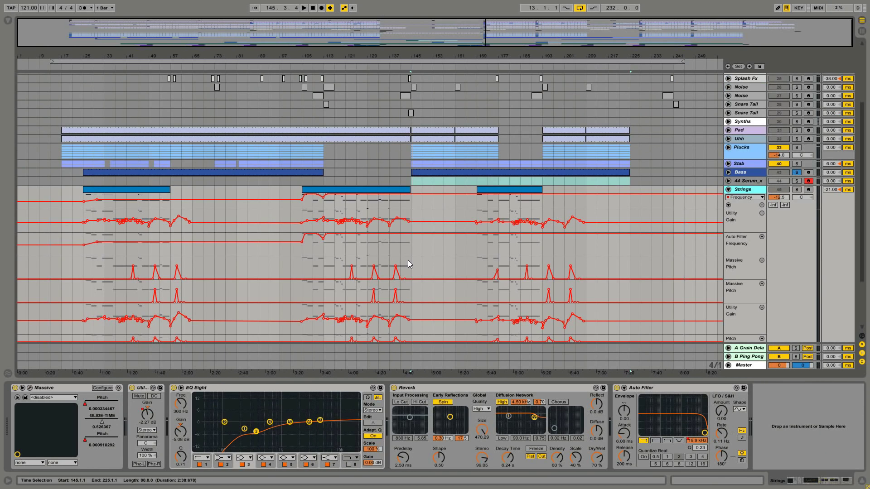
# View the MIDI notes of the Strings clip starting at bar 105 and play the soloed Strings track from bar 113
pyautogui.doubleClick(351, 206)
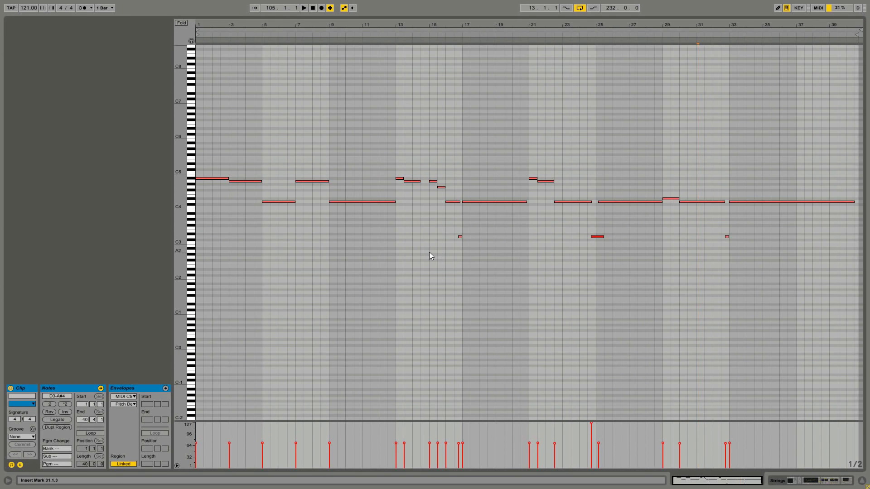
pyautogui.hotkey('shift', 'Tab')
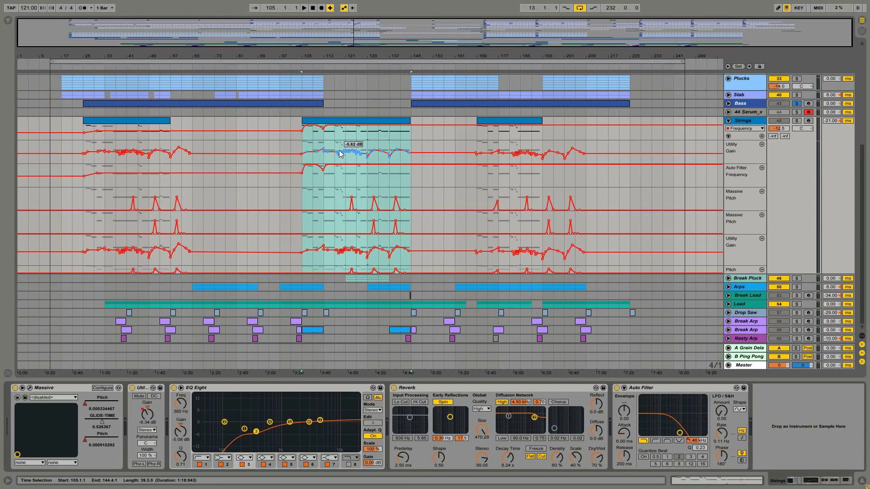
pyautogui.click(323, 139)
pyautogui.press('space')
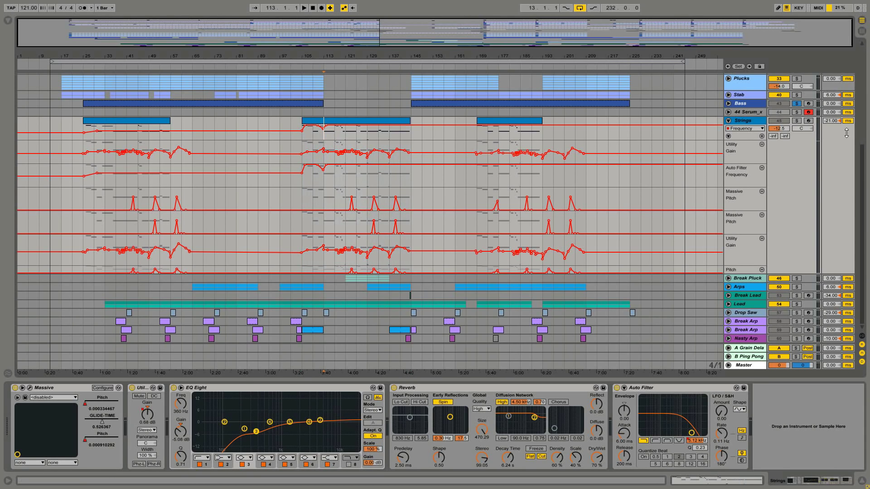
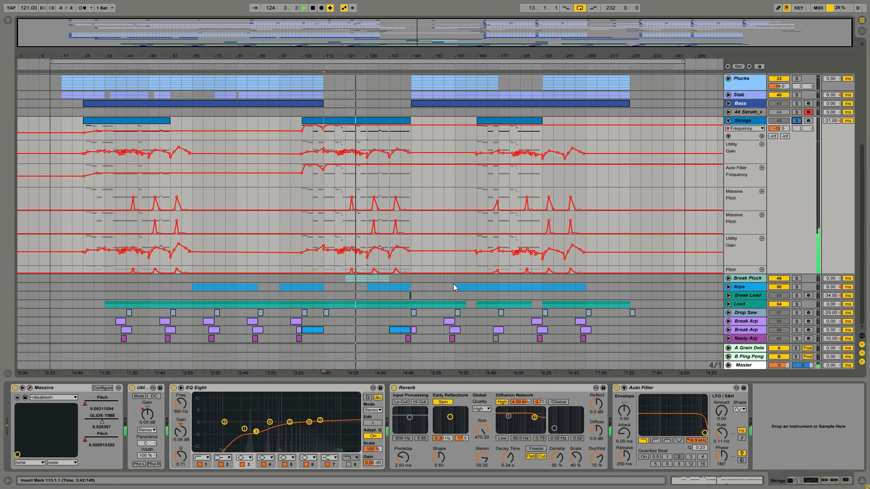
# Review the Strings track's Massive patch, close it and re-enable the overridden automation
pyautogui.click(31, 387)
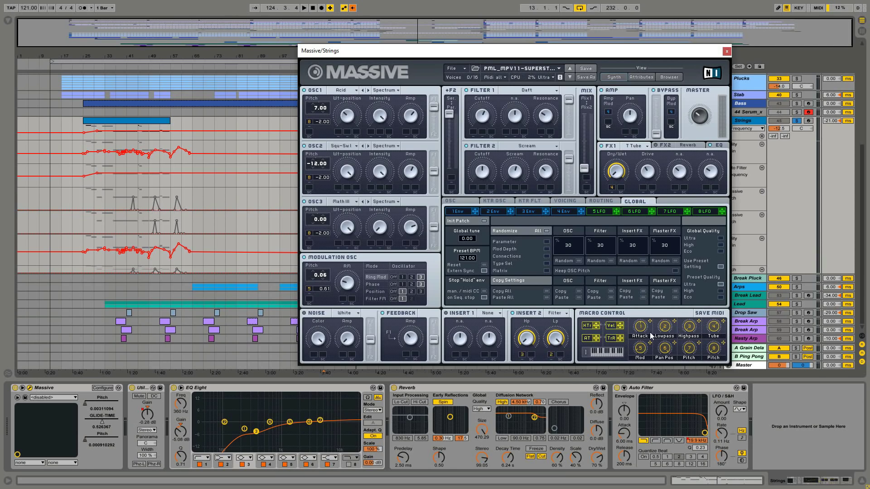
pyautogui.click(727, 51)
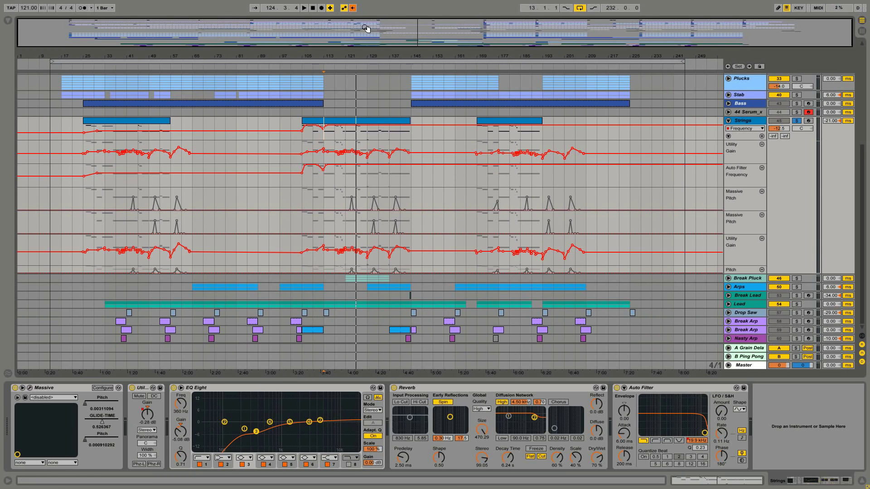
pyautogui.click(353, 8)
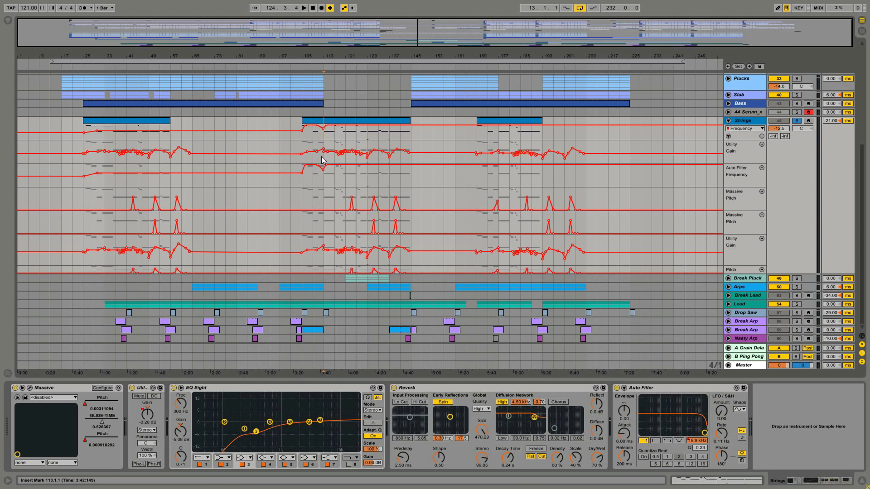
pyautogui.rightClick(147, 415)
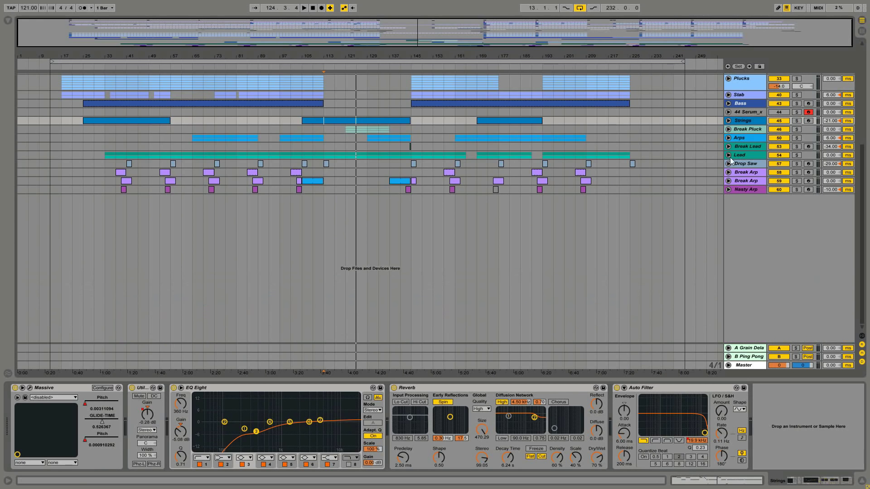
# Expand the Break Pluck group and play its first layer soloed from bar 121
pyautogui.click(749, 129)
pyautogui.click(728, 129)
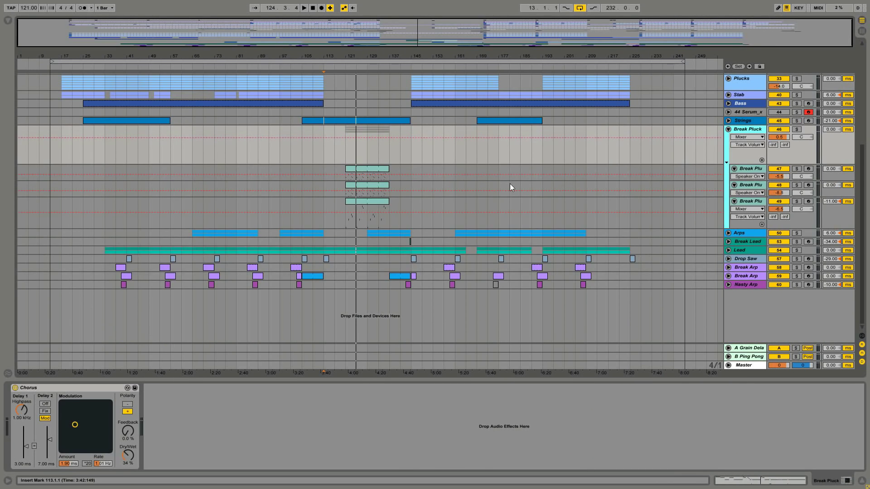
pyautogui.click(348, 169)
pyautogui.click(797, 169)
pyautogui.press('space')
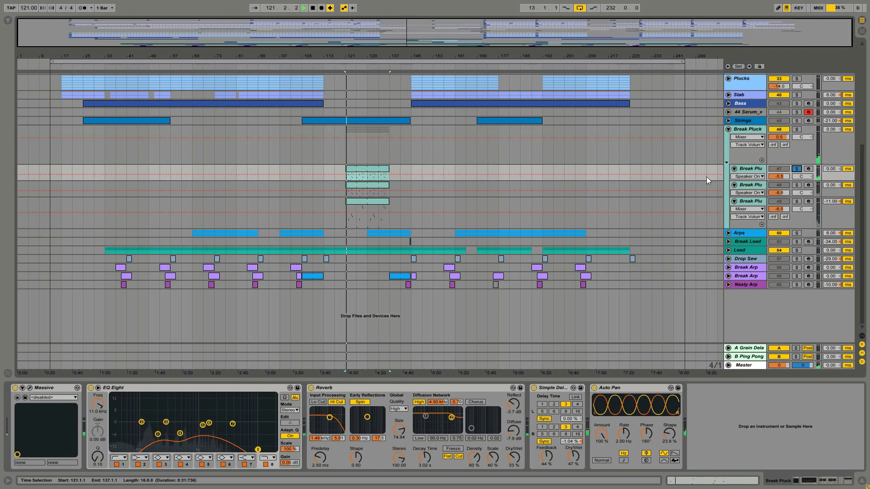
# Solo and audition the second and the third Break Pluck layers in turn
pyautogui.click(797, 184)
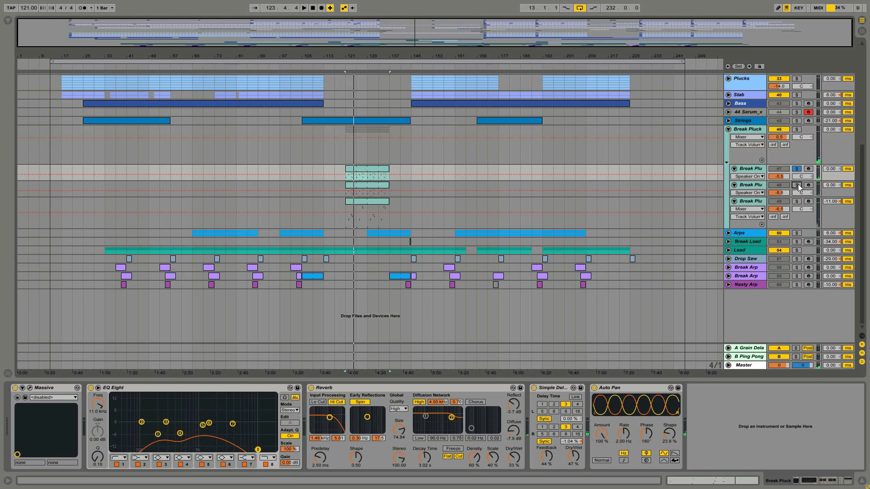
pyautogui.click(377, 188)
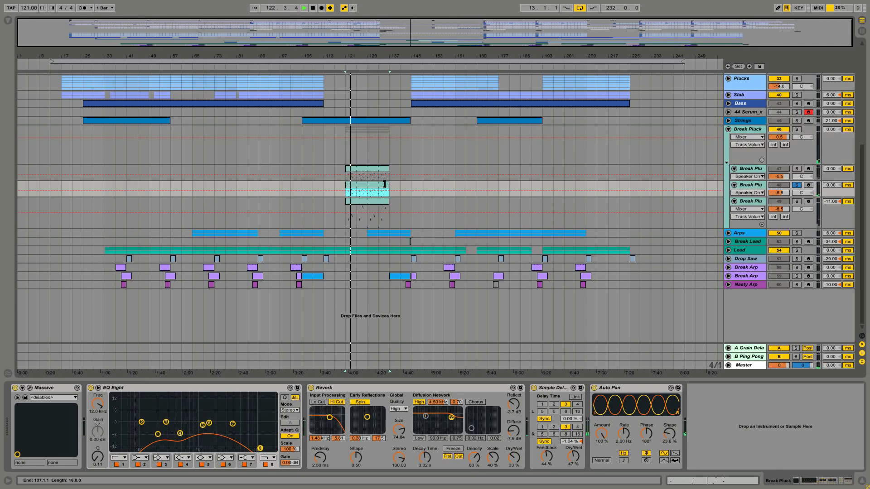
pyautogui.click(797, 201)
pyautogui.click(363, 199)
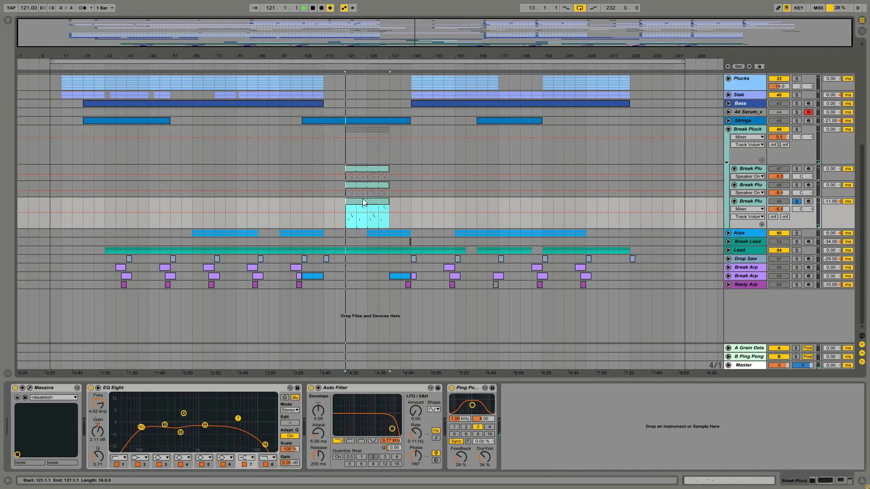
# Compare the MIDI notes of the second and third Break Pluck layers and select the first layer's clip
pyautogui.doubleClick(363, 199)
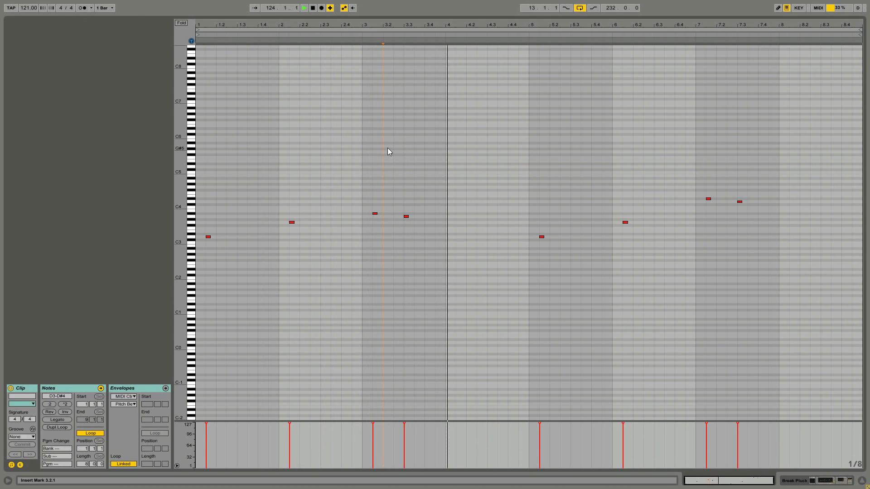
pyautogui.hotkey('shift', 'Tab')
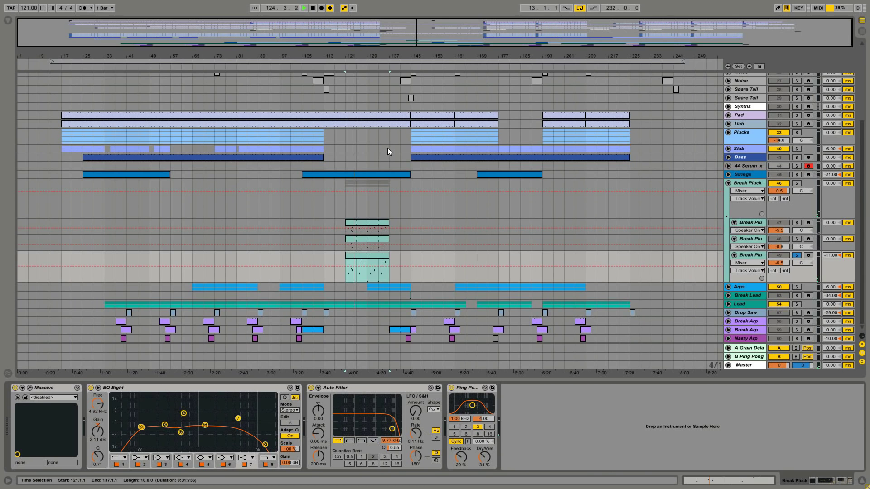
pyautogui.doubleClick(365, 237)
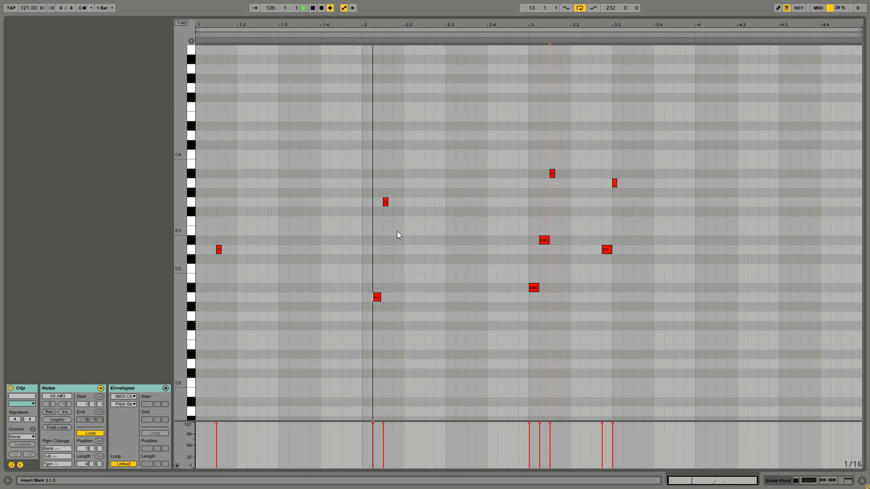
pyautogui.hotkey('shift', 'Tab')
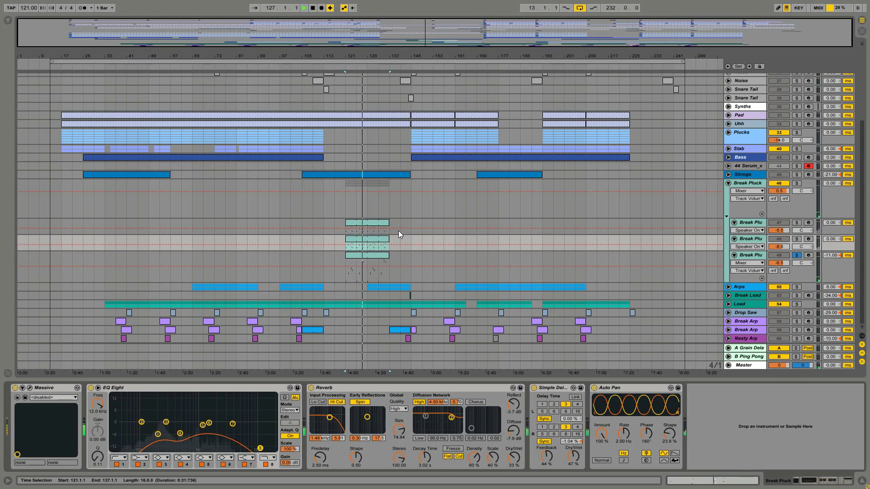
pyautogui.doubleClick(377, 255)
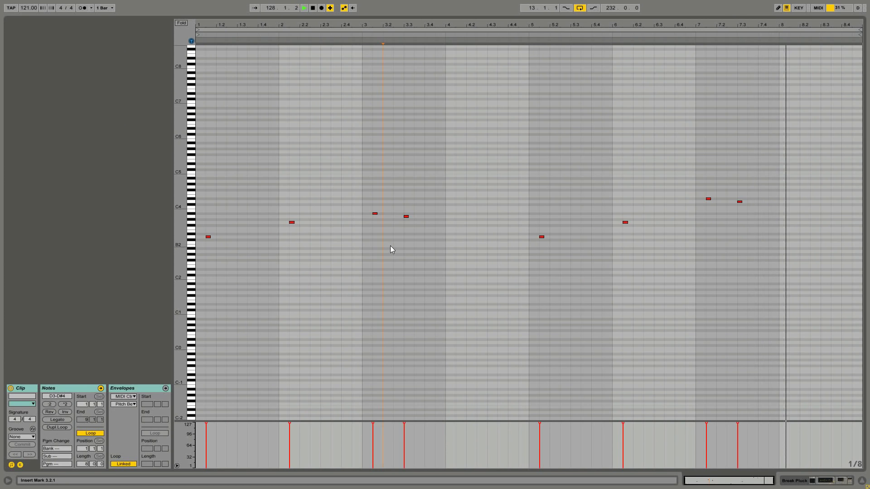
pyautogui.hotkey('shift', 'Tab')
pyautogui.click(364, 223)
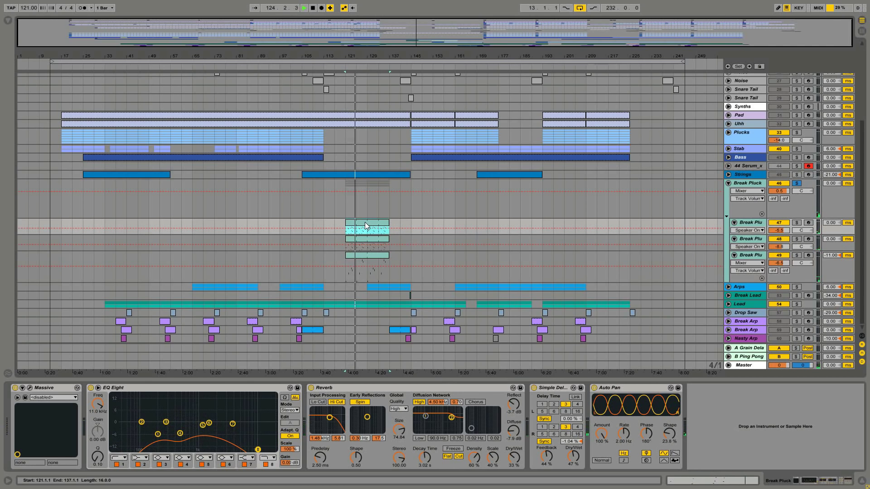
# Solo the third Break Pluck layer and open its Massive synth
pyautogui.click(759, 258)
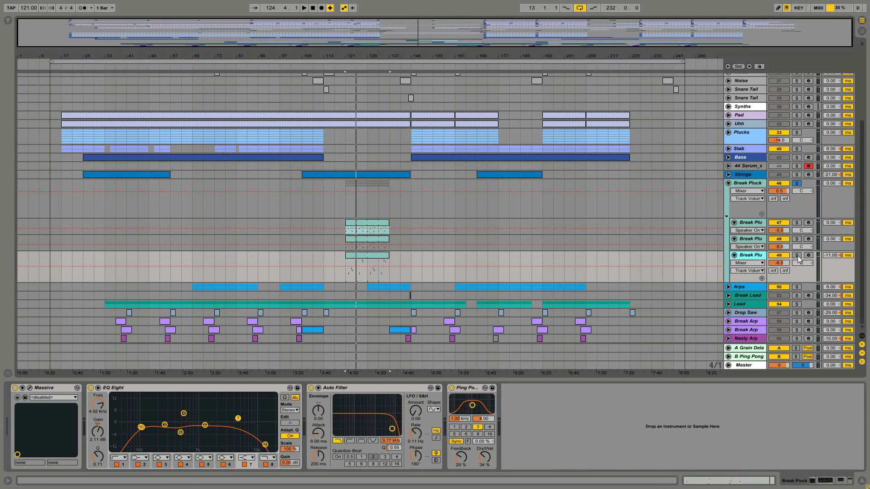
pyautogui.click(796, 255)
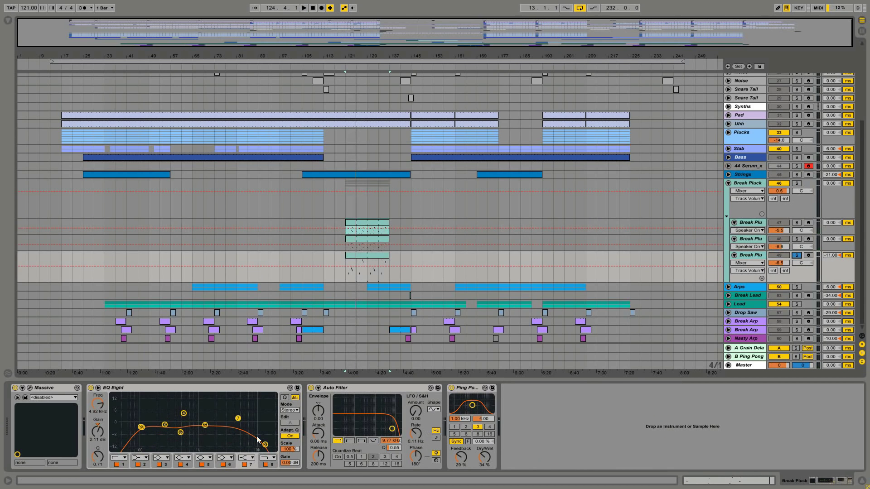
pyautogui.click(29, 388)
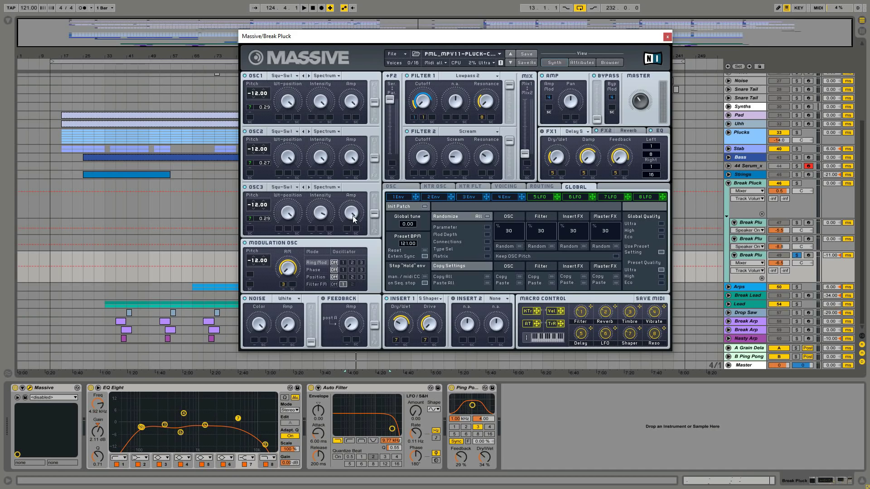
# Review the LFO 7, envelope 1 and voicing settings of the Break Pluck patch
pyautogui.click(601, 197)
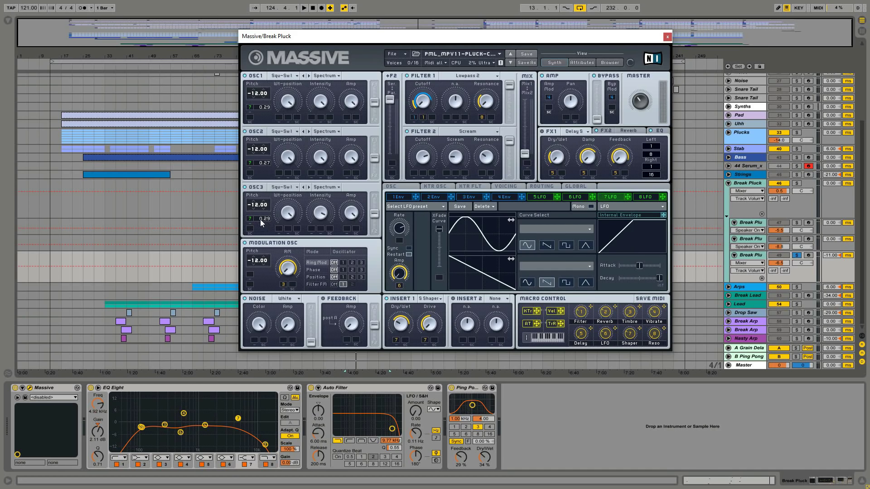
pyautogui.click(402, 197)
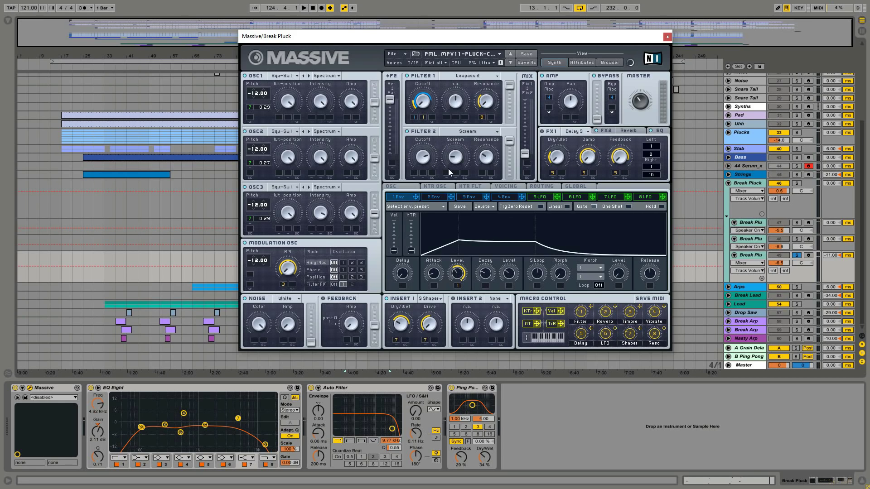
pyautogui.click(505, 186)
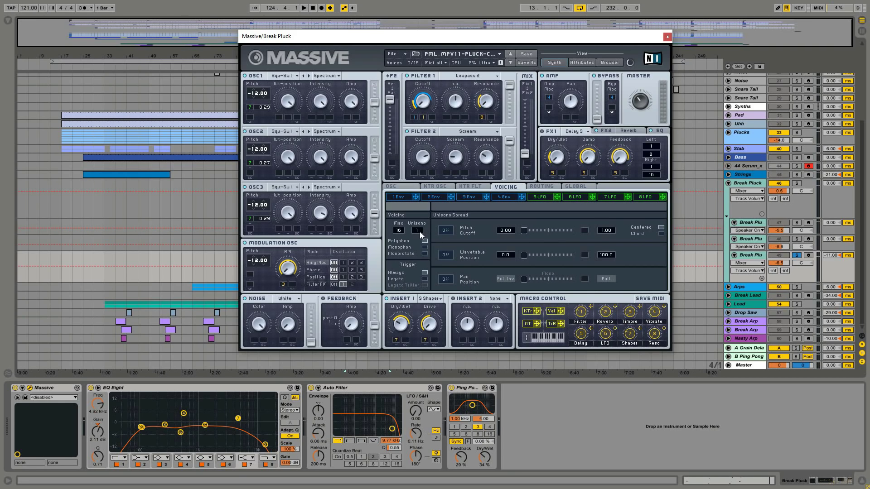
pyautogui.click(402, 196)
# Enable Restart via Gate for the Break Pluck patch's oscillators and adjust their start phases while auditioning the sound
pyautogui.click(402, 187)
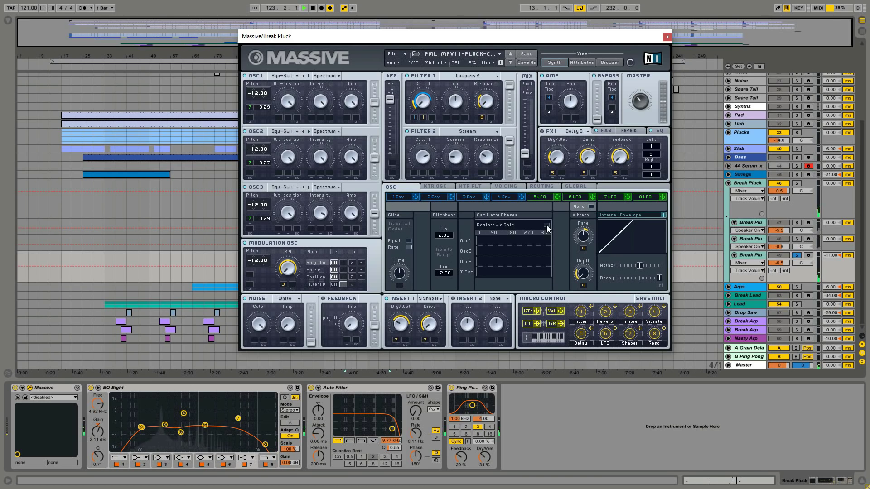
pyautogui.press('space')
pyautogui.click(546, 226)
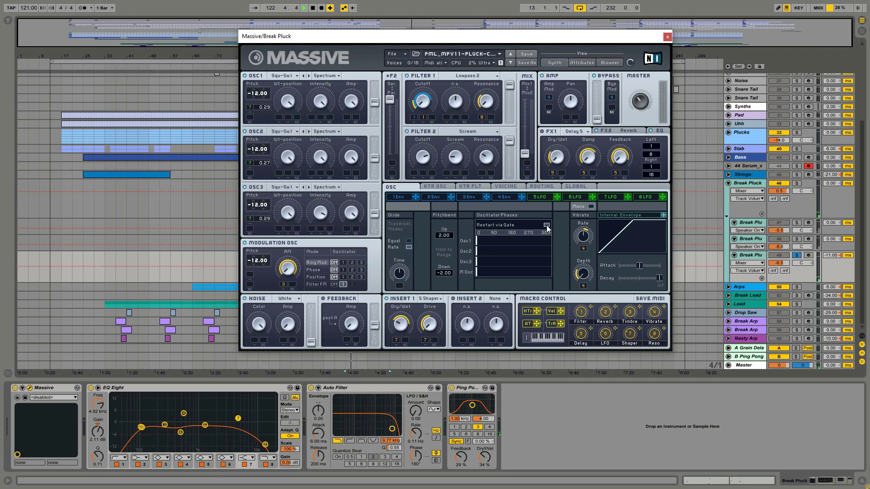
pyautogui.press('space')
pyautogui.press('space')
pyautogui.moveTo(542, 262)
pyautogui.mouseDown()
pyautogui.moveTo(490, 262)
pyautogui.moveTo(495, 241)
pyautogui.moveTo(476, 241)
pyautogui.mouseUp()
pyautogui.press('space')
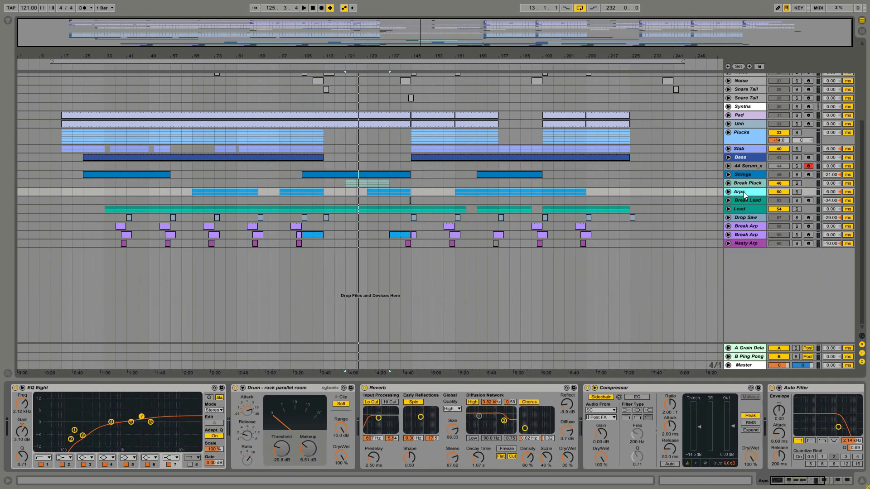
# Unfold the Arps group and review the device chains of both Arp layers and of the group itself
pyautogui.click(728, 192)
pyautogui.scroll(-4, 420, 246)
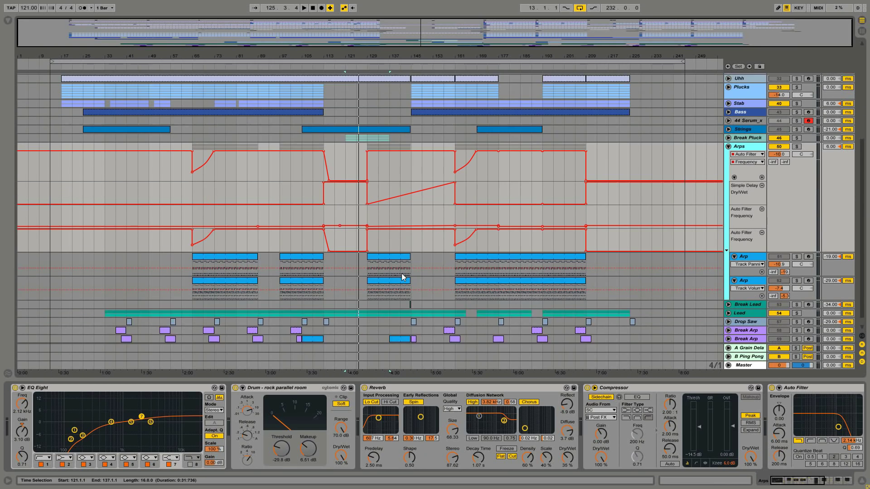
pyautogui.click(745, 247)
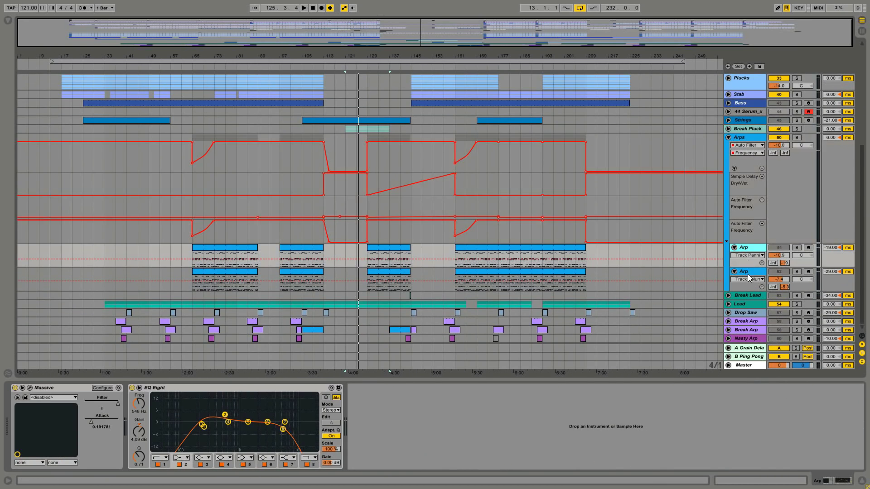
pyautogui.click(749, 273)
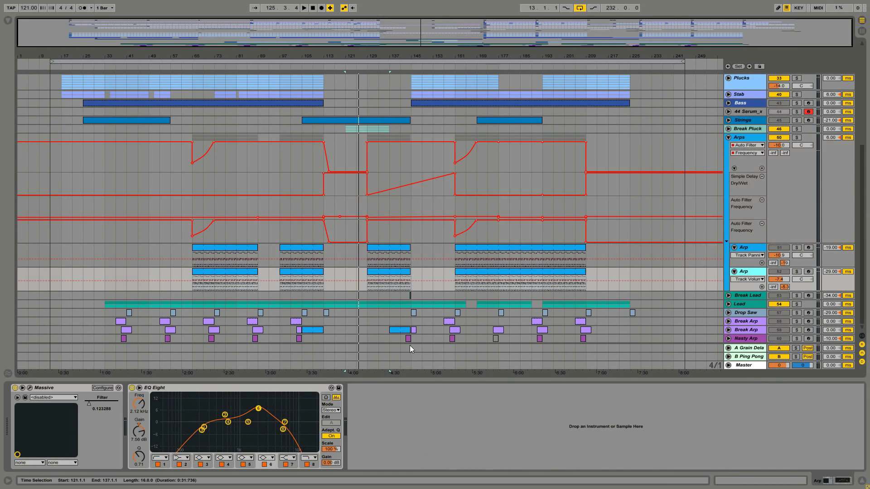
pyautogui.click(744, 137)
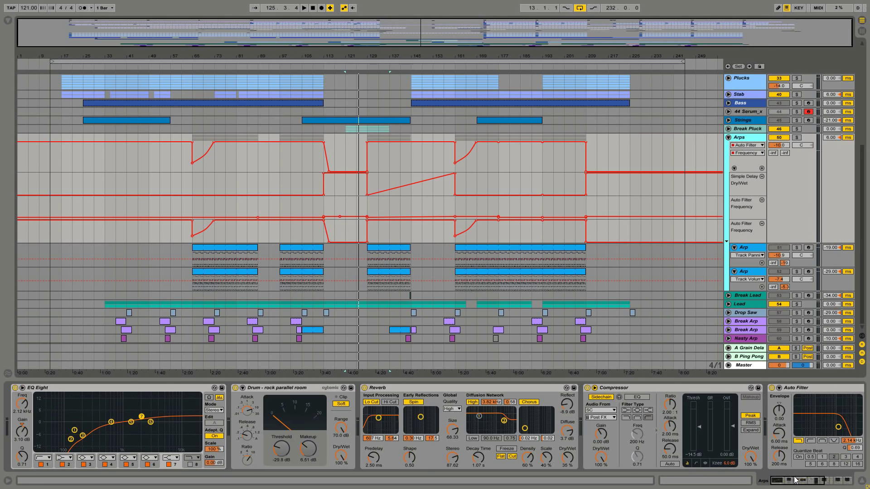
pyautogui.moveTo(798, 482)
pyautogui.mouseDown()
pyautogui.moveTo(816, 483)
pyautogui.moveTo(783, 481)
pyautogui.mouseUp()
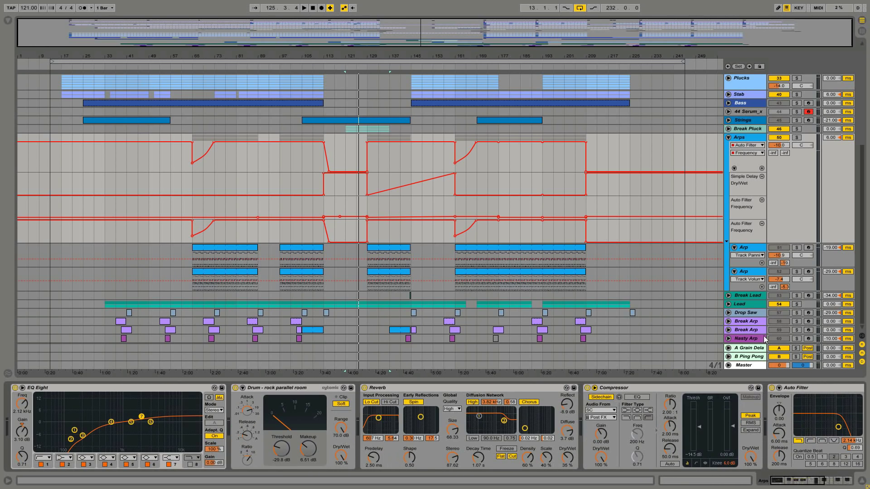
# Solo the Arps group and audition it from the first Arp layer's clip at bar 129
pyautogui.click(796, 137)
pyautogui.click(383, 251)
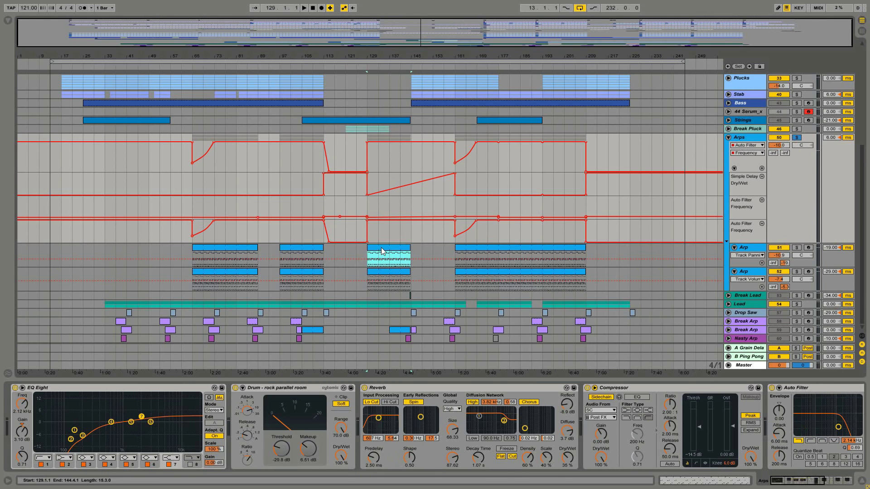
pyautogui.press('space')
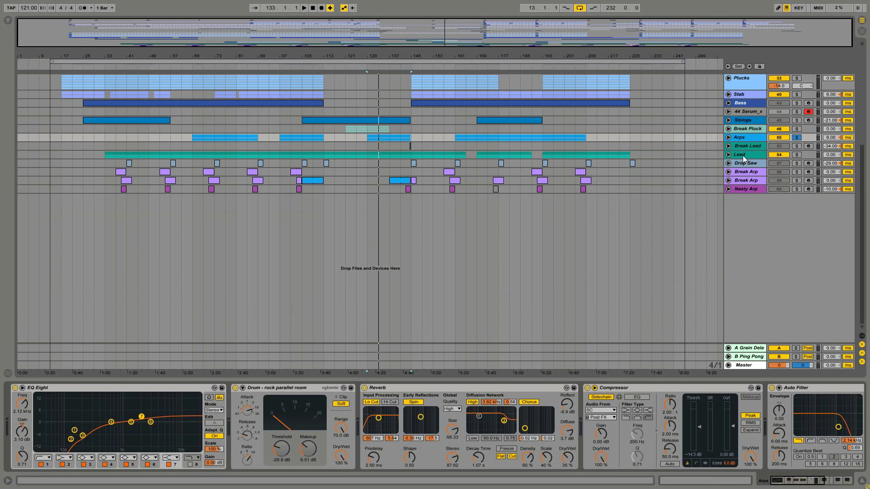
# Select the Lead group and unfold it to examine its layers and automation lanes around bar 133
pyautogui.click(743, 155)
pyautogui.click(727, 154)
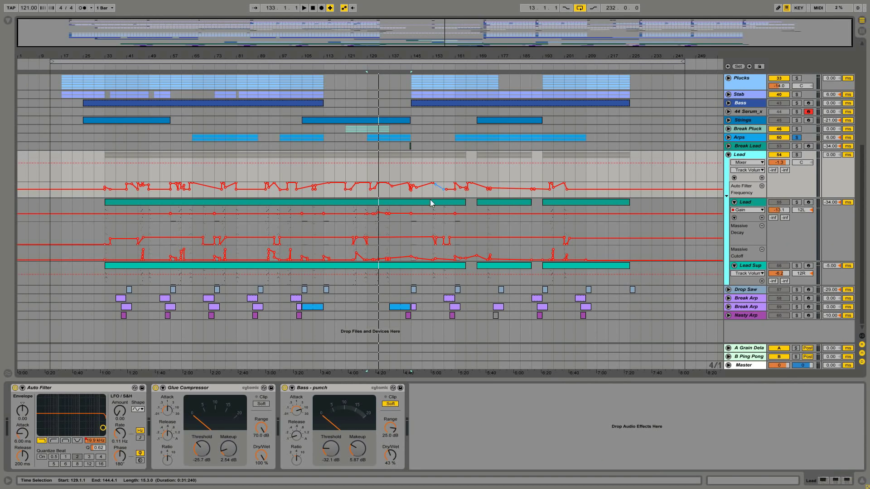
pyautogui.moveTo(377, 56); pyautogui.dragTo(378, 60)
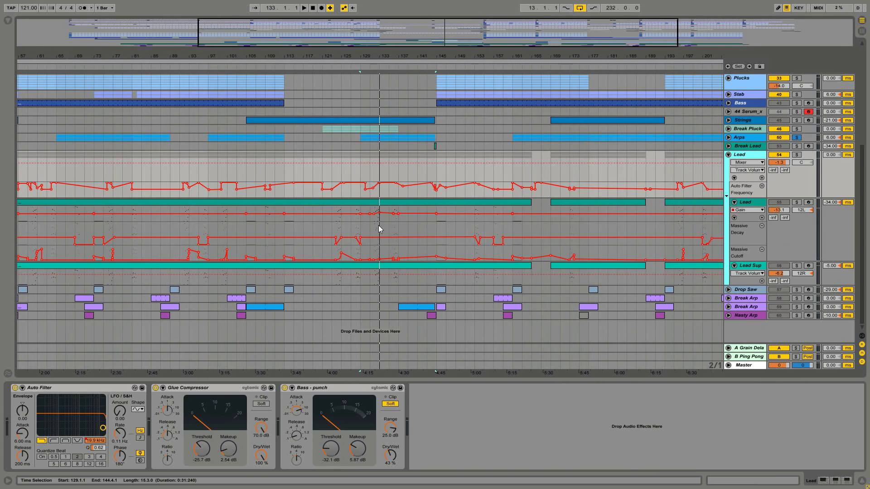
# Solo the first Lead layer, audition it from bar 131 and bring up the automation of its Massive Decay parameter
pyautogui.click(371, 219)
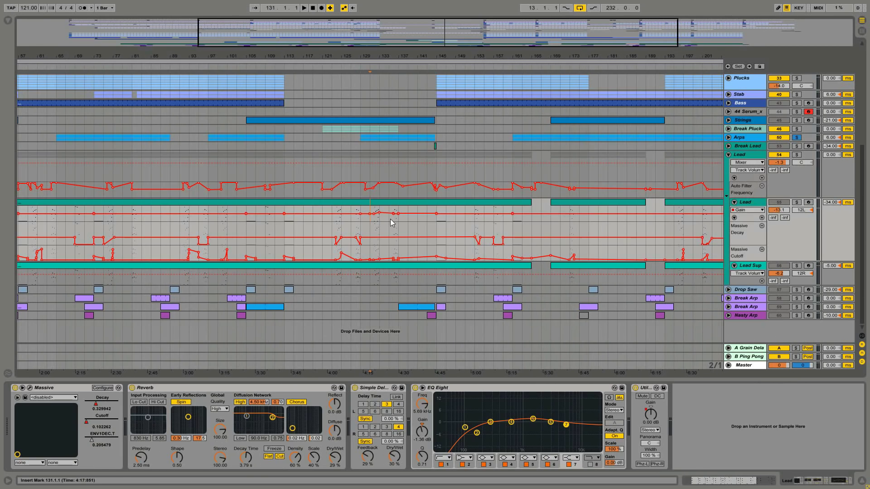
pyautogui.click(796, 203)
pyautogui.press('space')
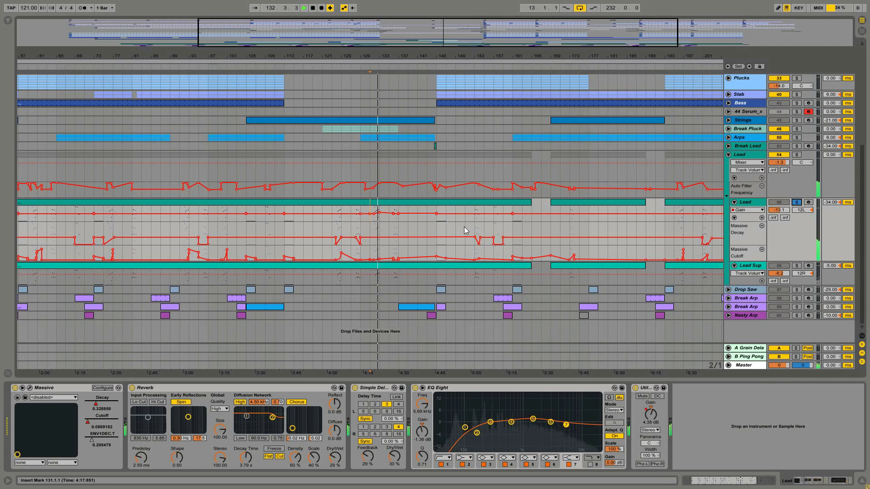
pyautogui.press('space')
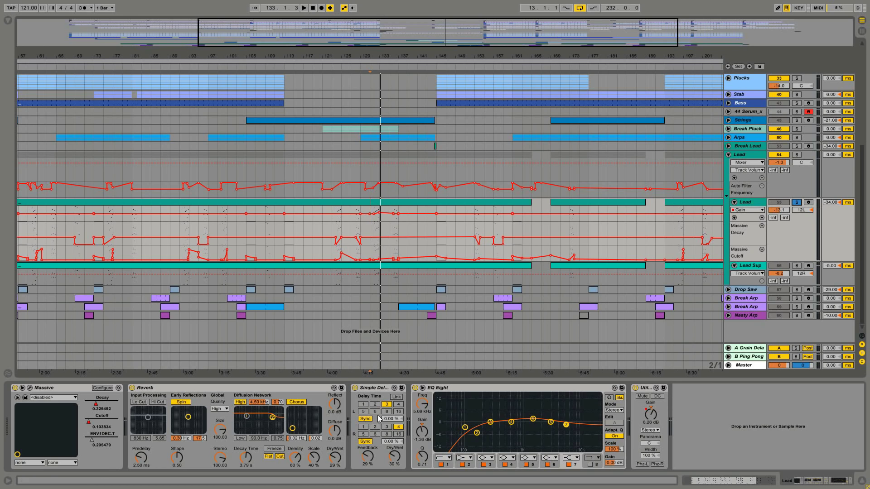
pyautogui.rightClick(96, 404)
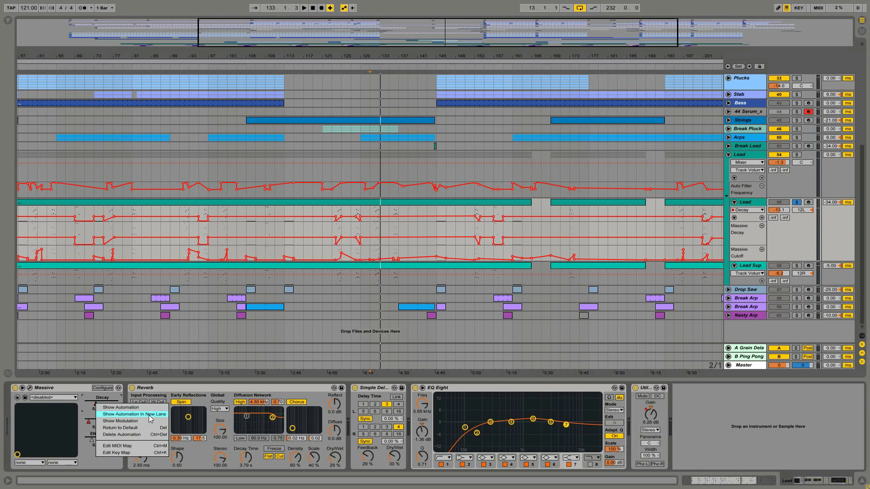
pyautogui.click(705, 406)
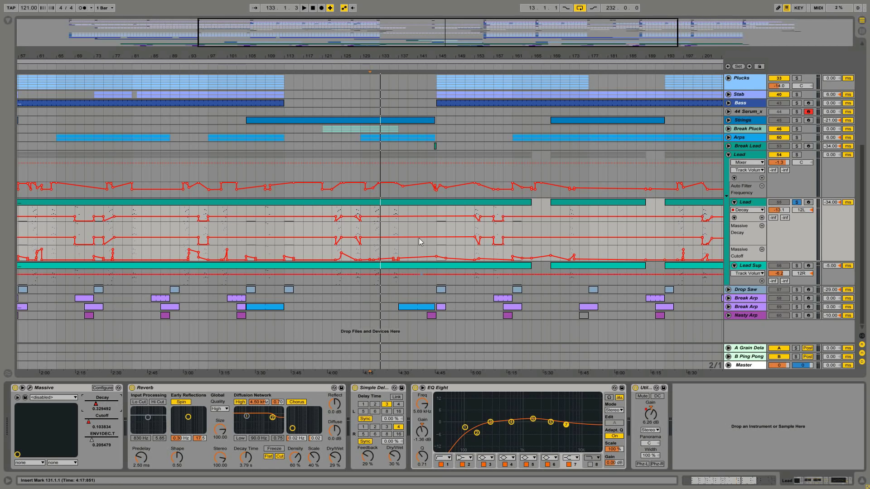
# Solo the Lead Sup layer and audition it from bar 131
pyautogui.click(753, 267)
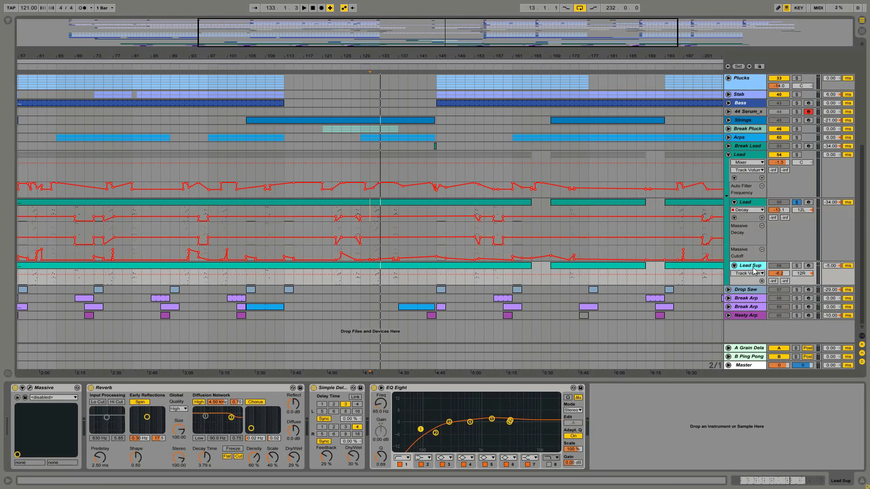
pyautogui.click(795, 267)
pyautogui.press('space')
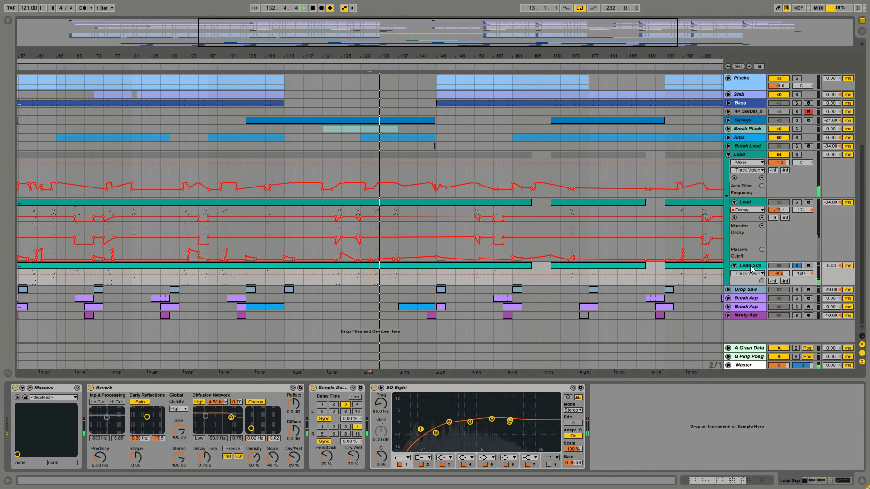
pyautogui.press('space')
# Solo the whole Lead group and audition its combined layers from bar 132
pyautogui.click(745, 154)
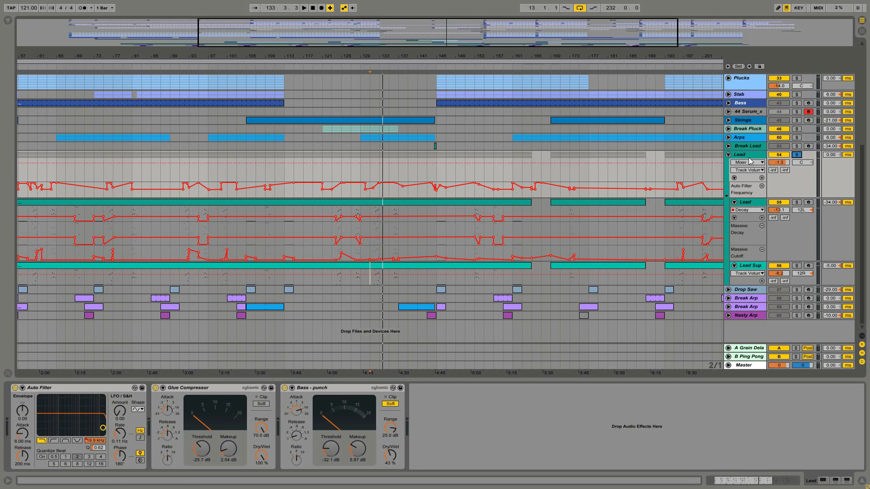
pyautogui.click(749, 159)
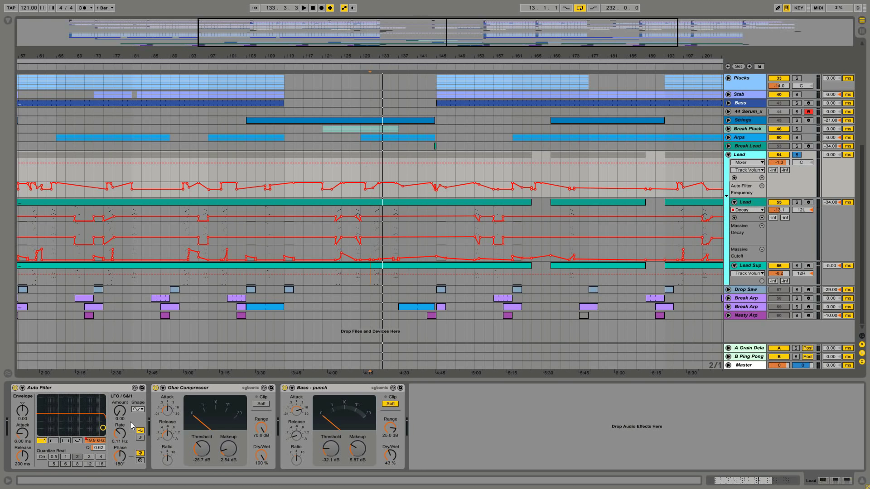
pyautogui.press('space')
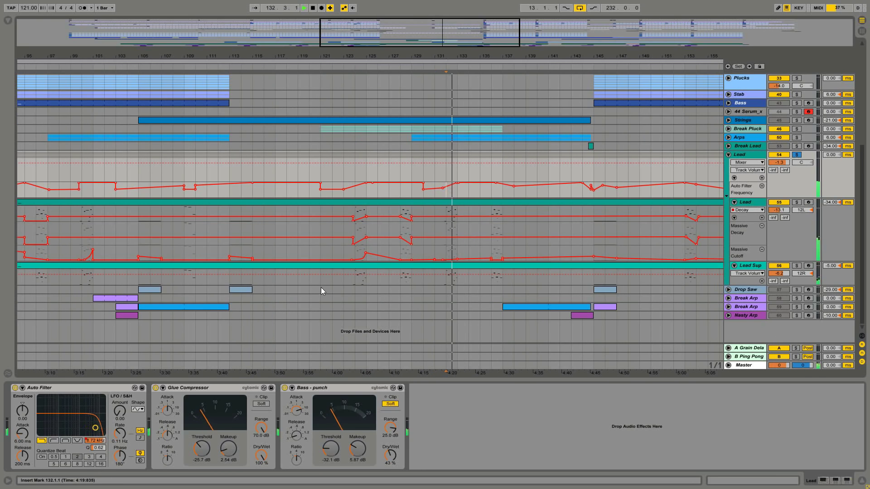
pyautogui.press('space')
# Bypass the Lead group's Glue Compressor and Bass - punch devices, audition the difference, and re-enable both
pyautogui.click(155, 388)
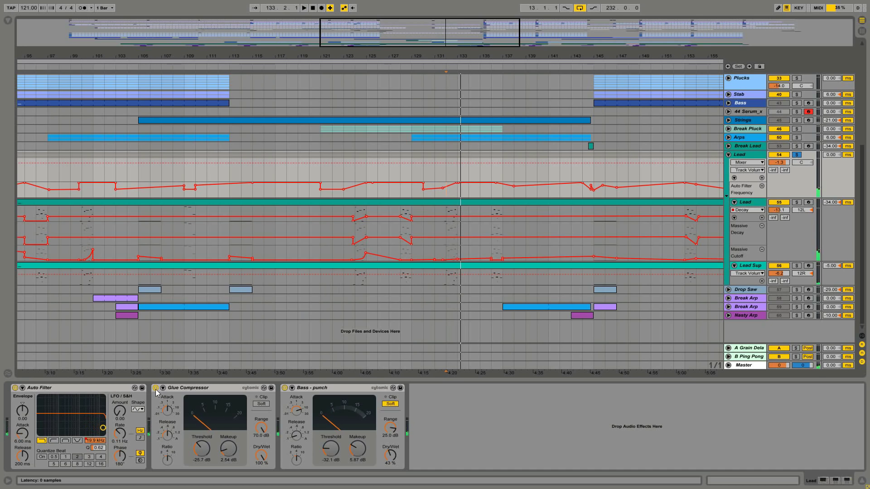
pyautogui.click(284, 388)
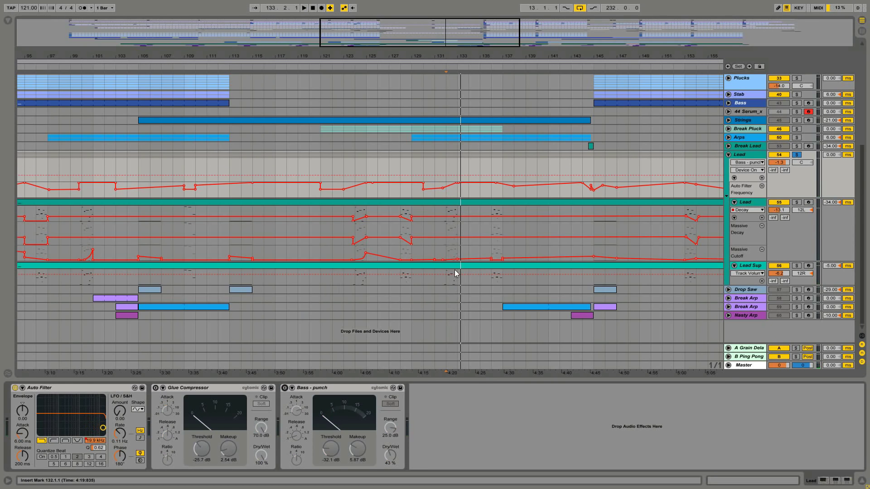
pyautogui.press('space')
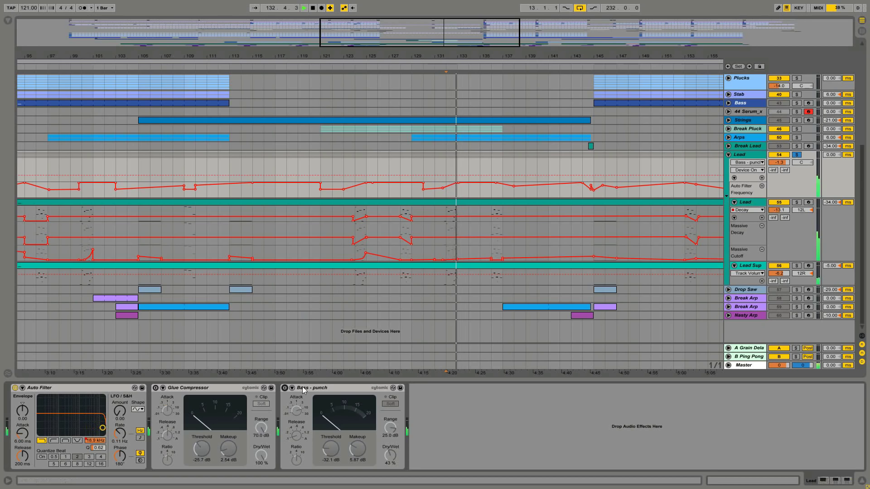
pyautogui.click(285, 388)
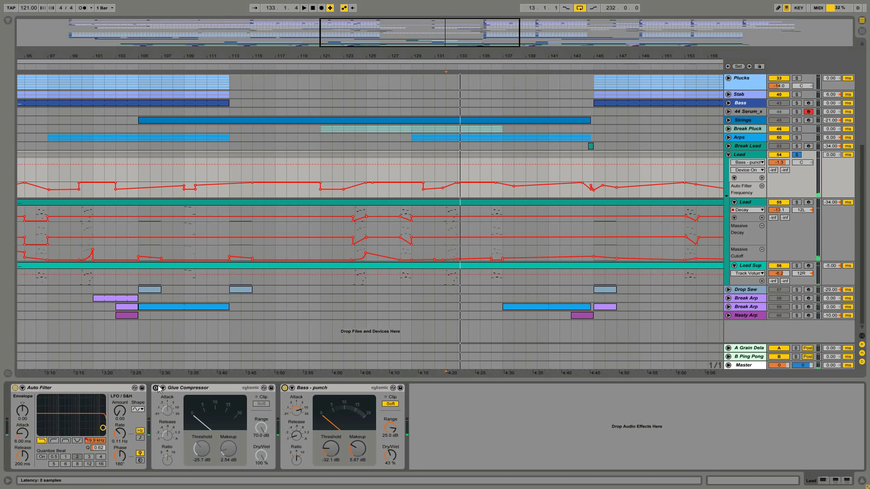
pyautogui.click(156, 390)
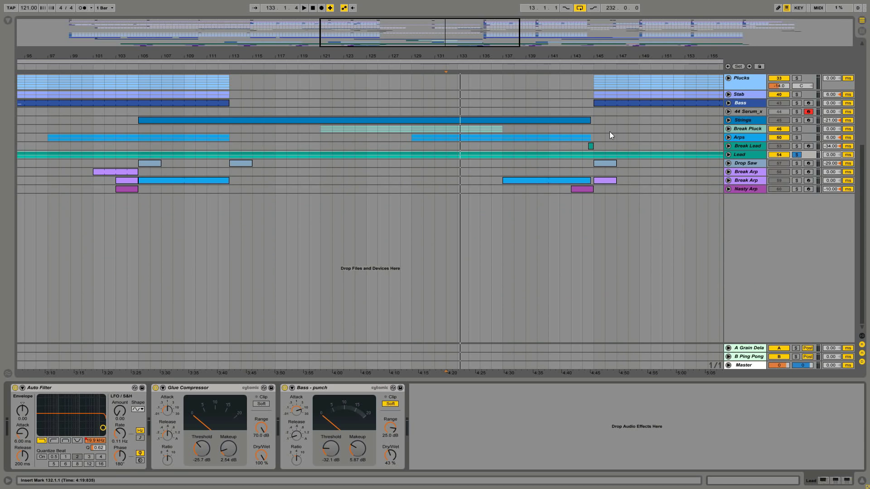
# Solo the Drop Saw track, audition its clip at bar 145 and look over its device chain
pyautogui.moveTo(540, 53); pyautogui.dragTo(533, 27)
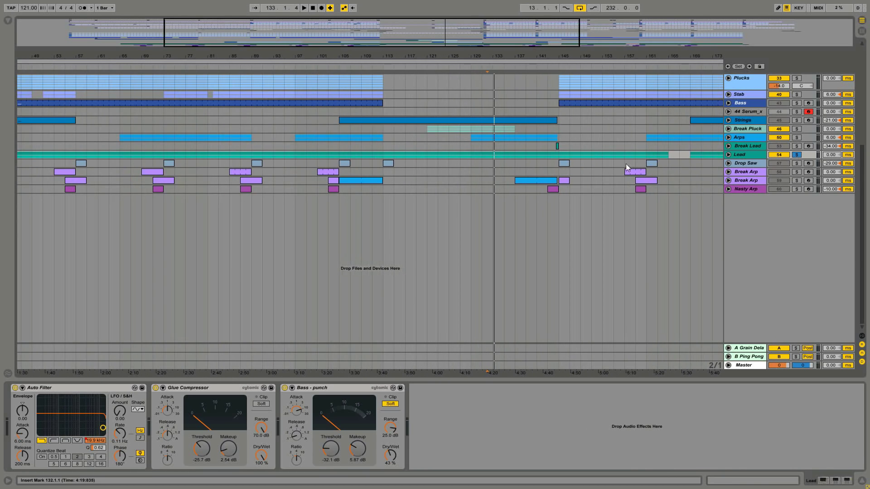
pyautogui.click(568, 164)
pyautogui.press('space')
pyautogui.click(796, 164)
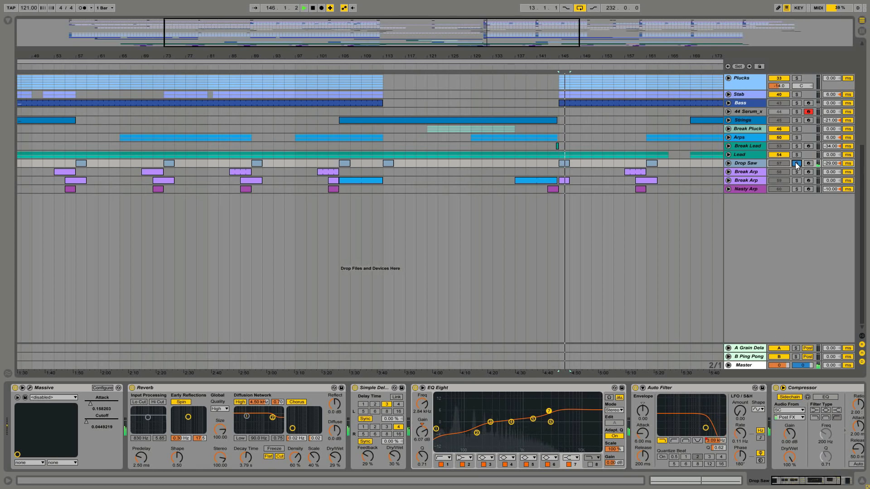
pyautogui.press('space')
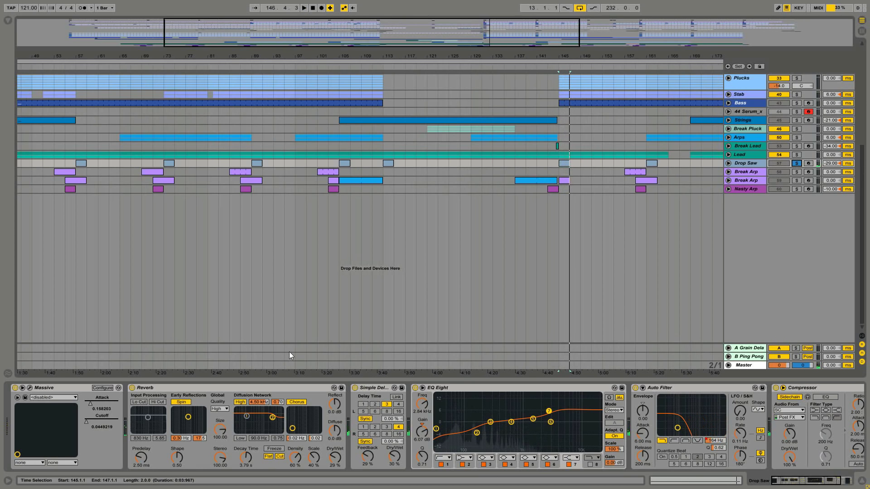
pyautogui.moveTo(794, 480)
pyautogui.mouseDown()
pyautogui.moveTo(815, 480)
pyautogui.moveTo(786, 482)
pyautogui.mouseUp()
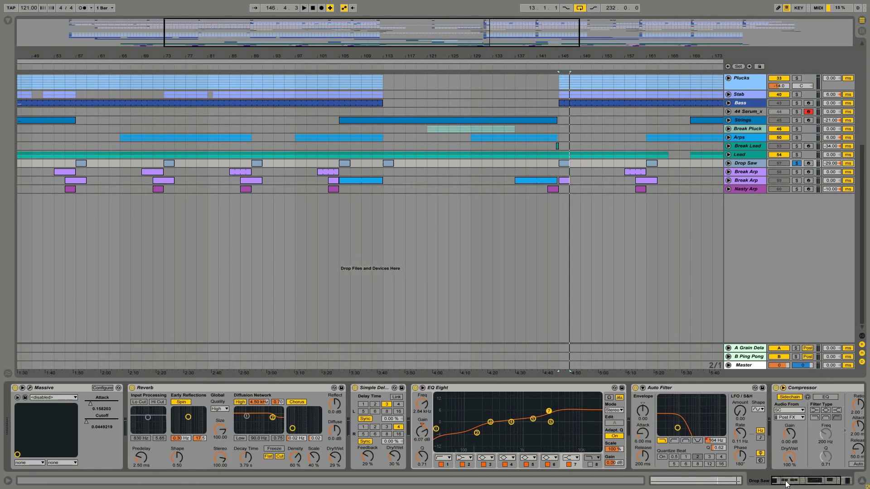
# Open the Drop Saw's Massive patch and review its oscillator phases, envelope 1, Dim Exp effect and voicing settings
pyautogui.click(32, 387)
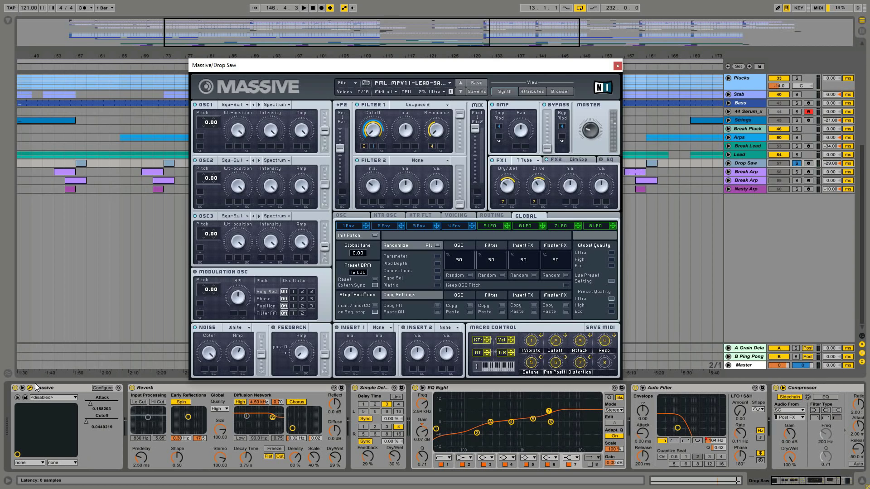
pyautogui.click(359, 218)
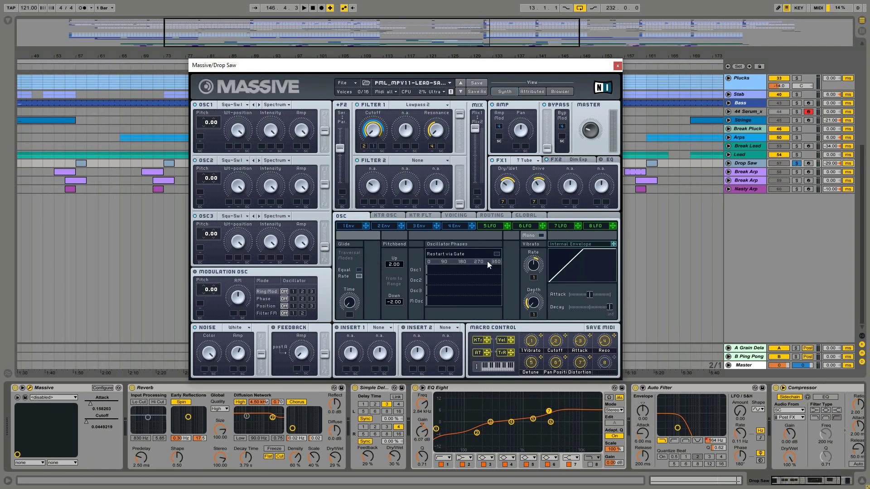
pyautogui.click(358, 226)
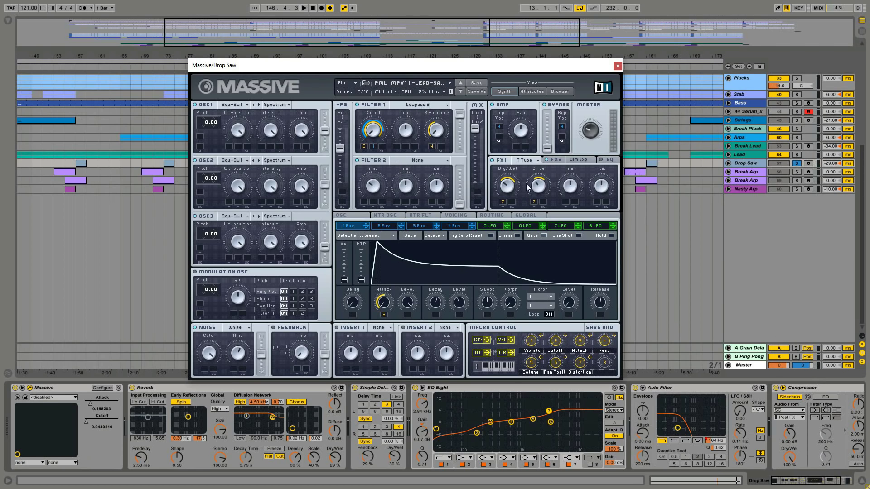
pyautogui.click(565, 160)
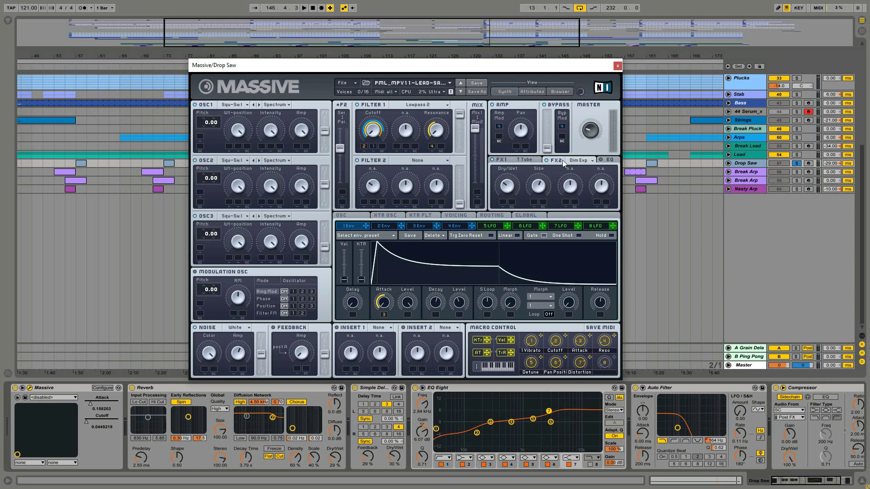
pyautogui.click(456, 216)
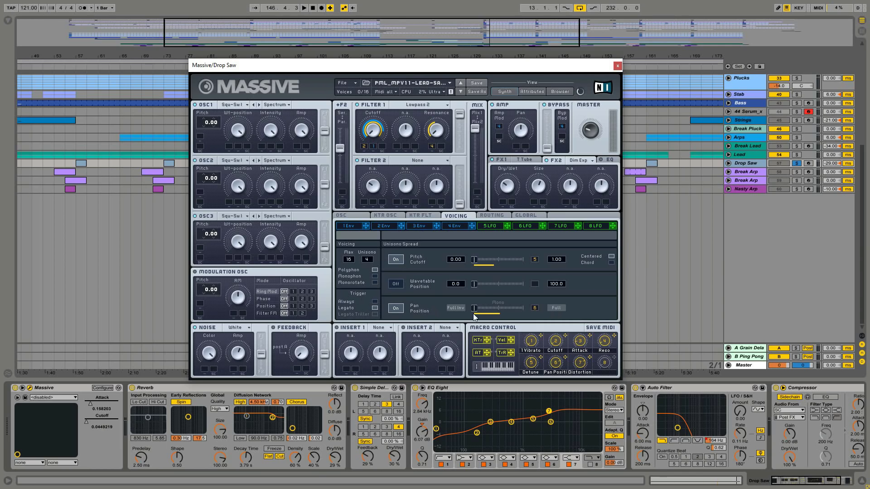
pyautogui.moveTo(475, 260); pyautogui.dragTo(520, 377)
# Enable Restart via Gate for the Drop Saw patch's oscillators and audition the clip
pyautogui.click(356, 215)
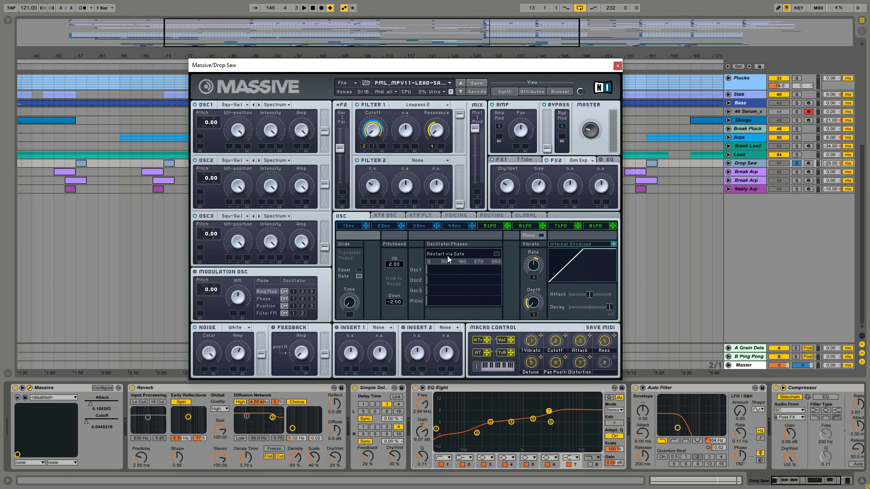
pyautogui.click(497, 254)
pyautogui.press('space')
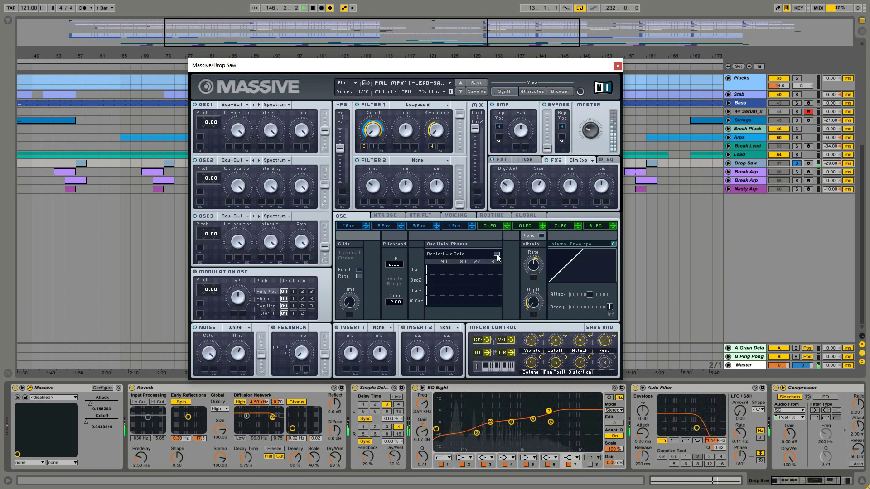
# Stop playback and review the voicing settings of the Drop Saw patch
pyautogui.press('space')
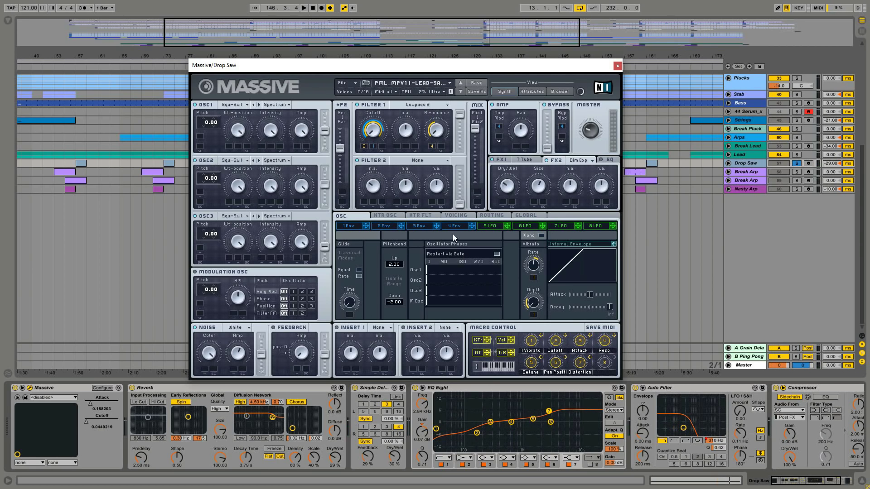
pyautogui.click(453, 215)
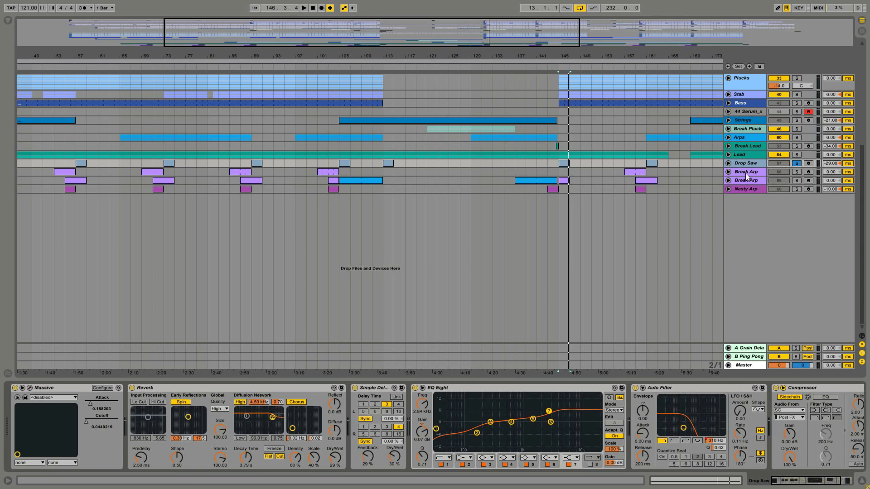
# Solo the upper Break Arp track, audition its clip at bar 157 and look over its device chain
pyautogui.click(745, 172)
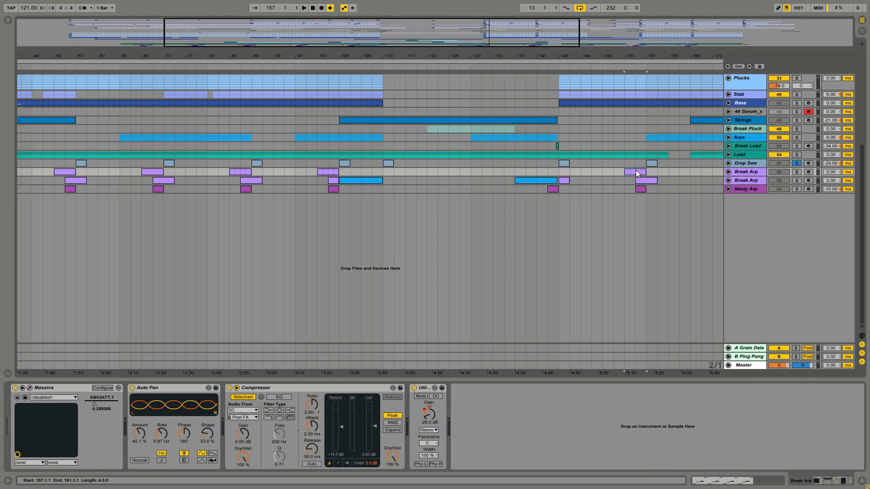
pyautogui.press('space')
pyautogui.click(796, 172)
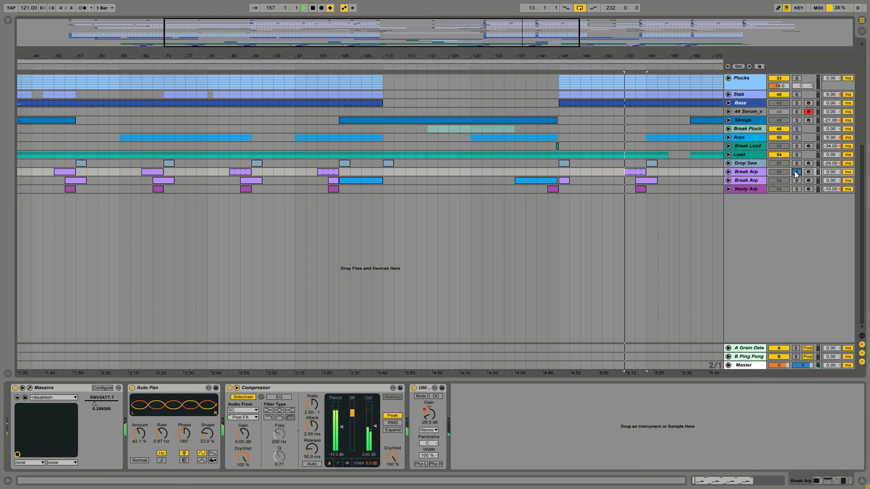
pyautogui.click(745, 173)
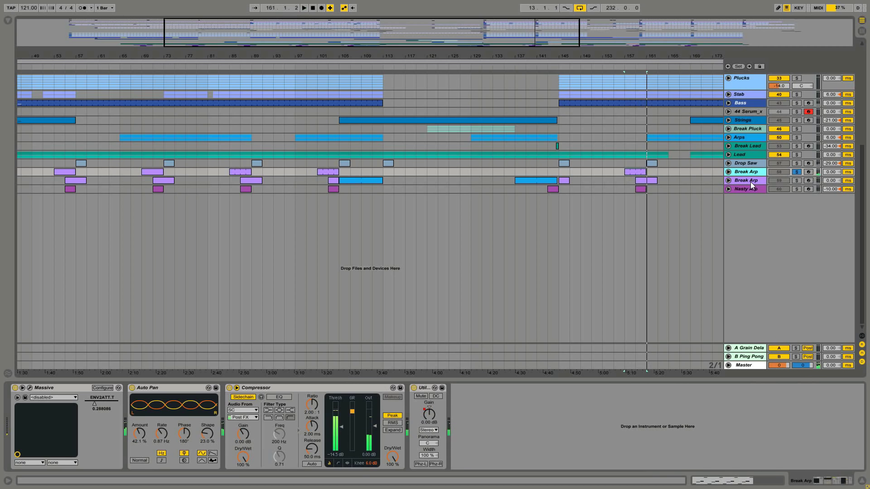
# Solo the lower Break Arp track, unfold its Frequency automation and audition its clip from bar 160
pyautogui.click(750, 181)
pyautogui.click(797, 180)
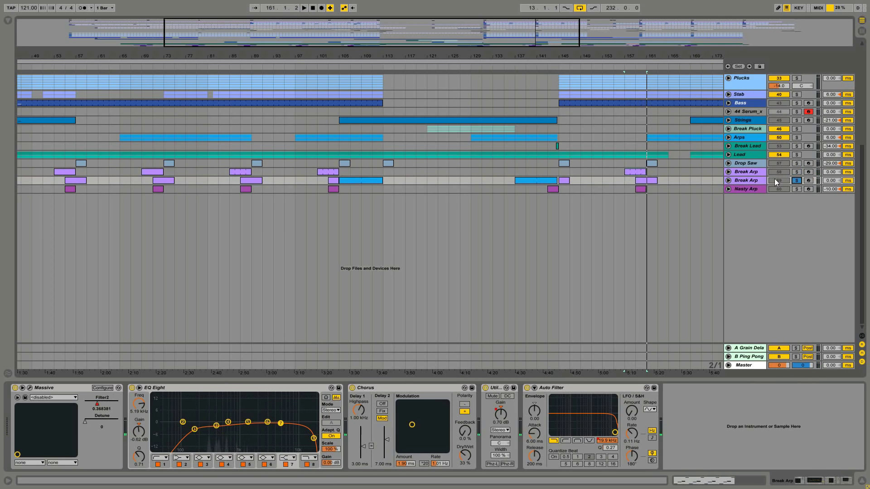
pyautogui.click(728, 181)
pyautogui.moveTo(652, 57); pyautogui.dragTo(653, 59)
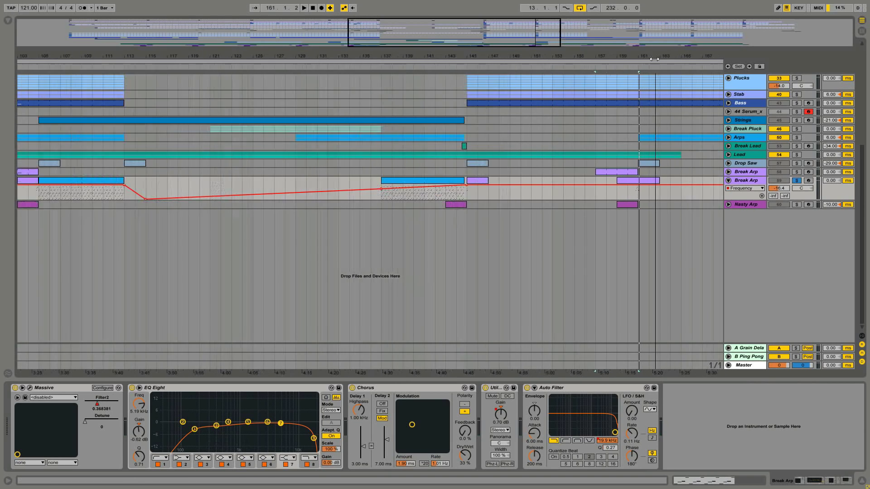
pyautogui.click(625, 193)
pyautogui.press('space')
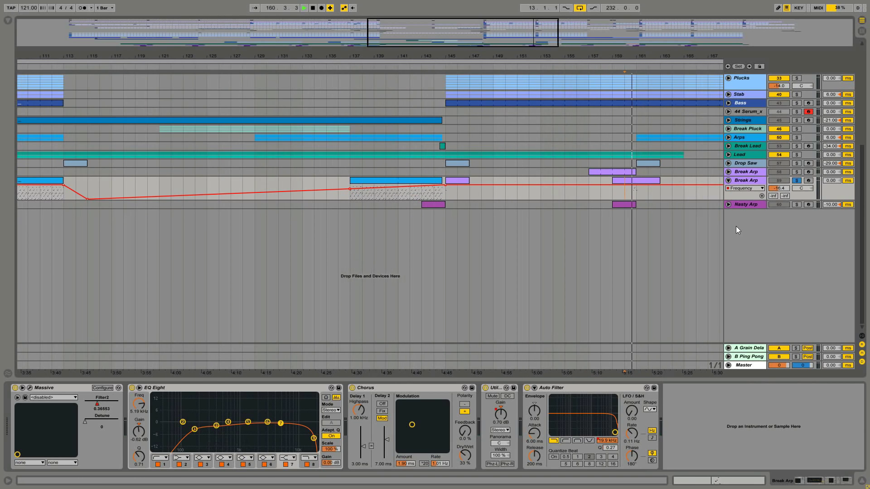
# Unfold and solo the Nasty Arp track, then audition its clip between bars 159 and 161
pyautogui.click(742, 205)
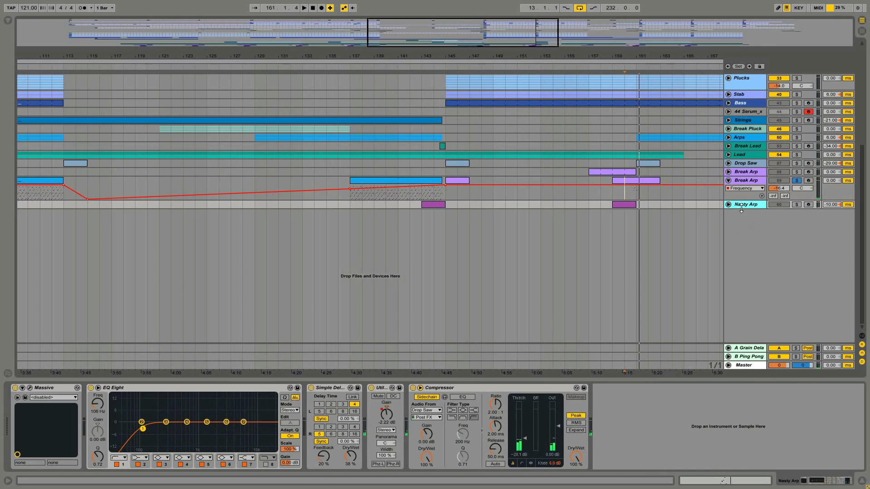
pyautogui.click(728, 204)
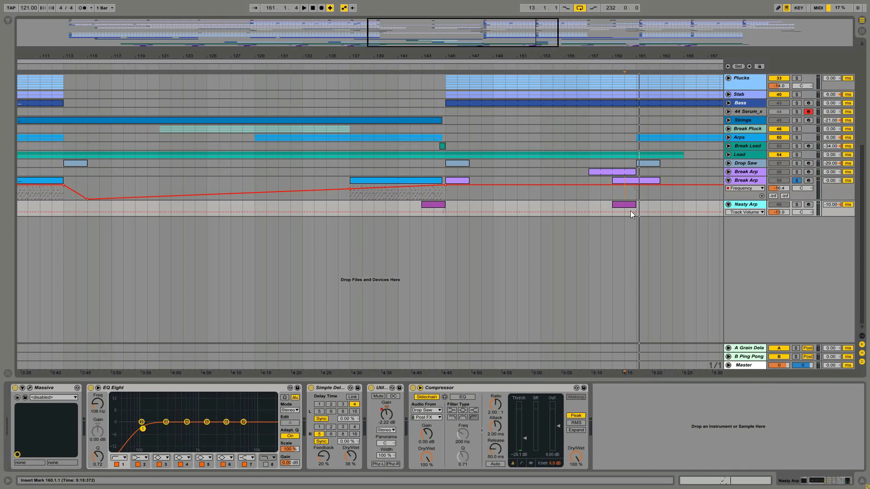
pyautogui.click(632, 212)
pyautogui.press('space')
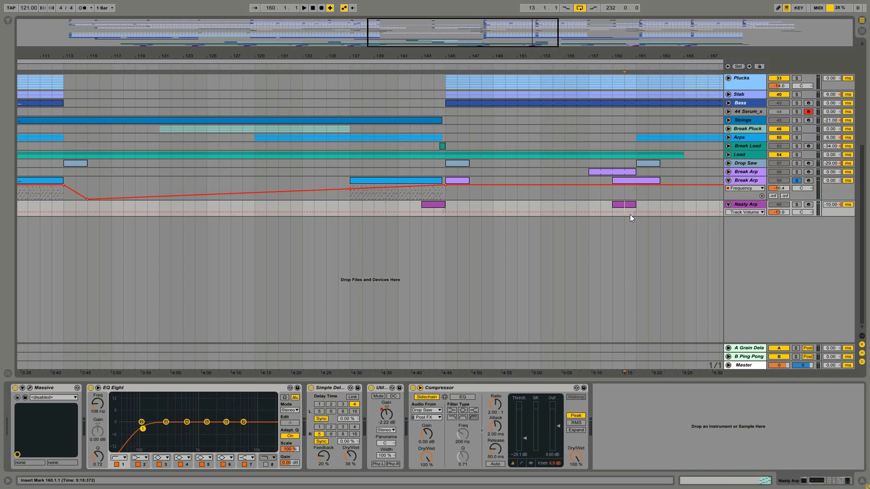
pyautogui.click(797, 204)
pyautogui.press('space')
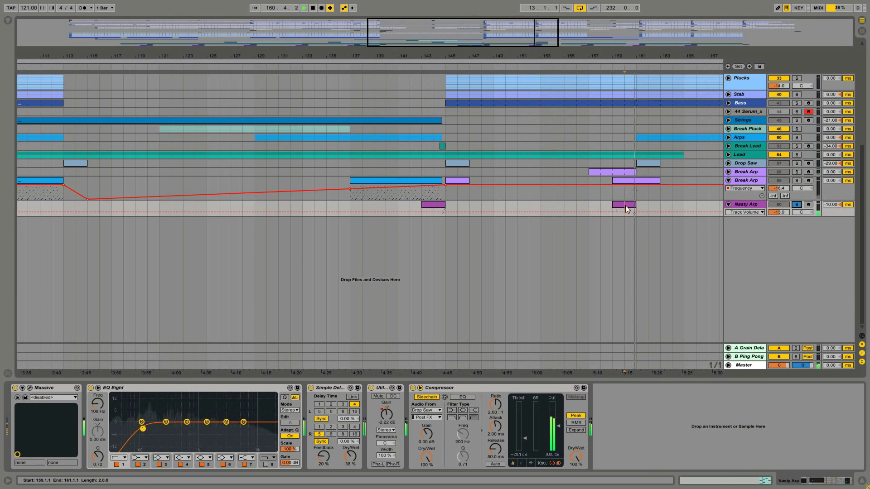
pyautogui.doubleClick(625, 205)
pyautogui.click(623, 207)
# Fold the lower Break Arp track and play the full mix from bar 153 while viewing the whole arrangement
pyautogui.click(729, 308)
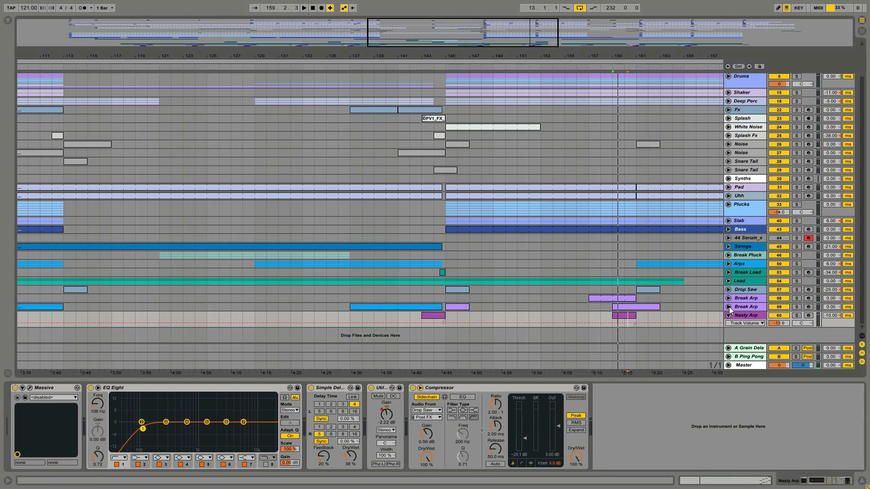
pyautogui.click(587, 317)
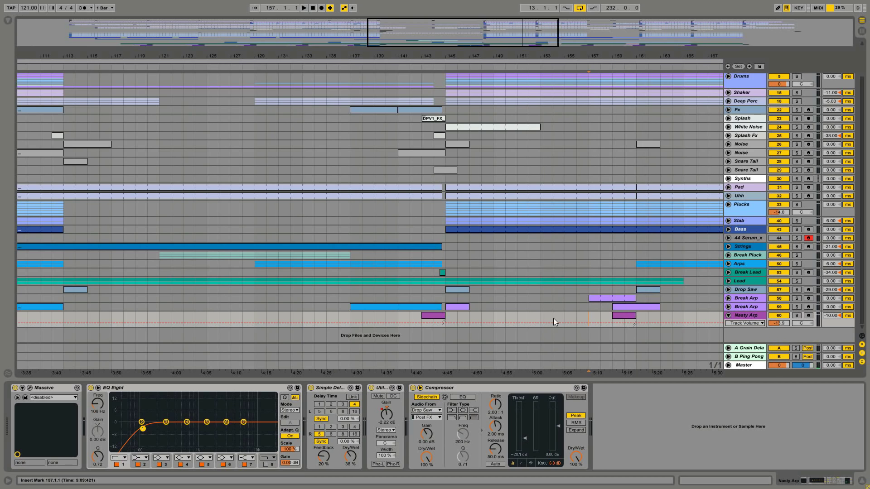
pyautogui.click(553, 318)
pyautogui.press('space')
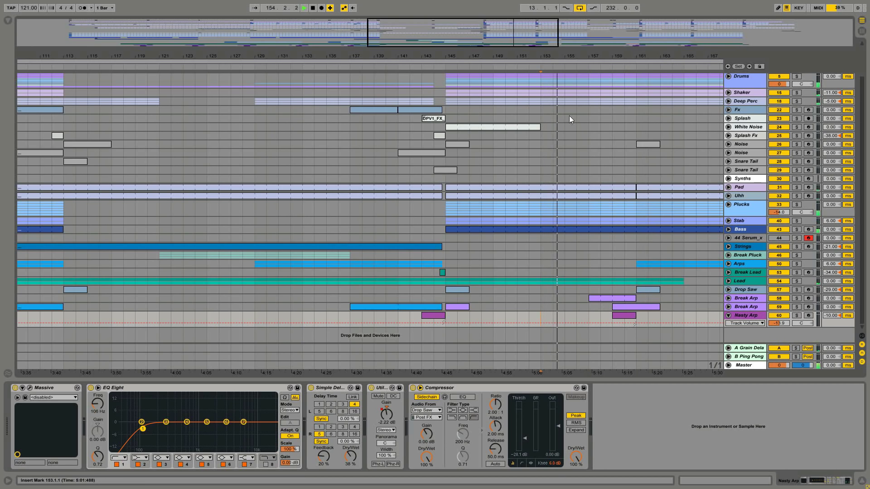
pyautogui.moveTo(535, 58); pyautogui.dragTo(439, 56)
pyautogui.scroll(3, 610, 212)
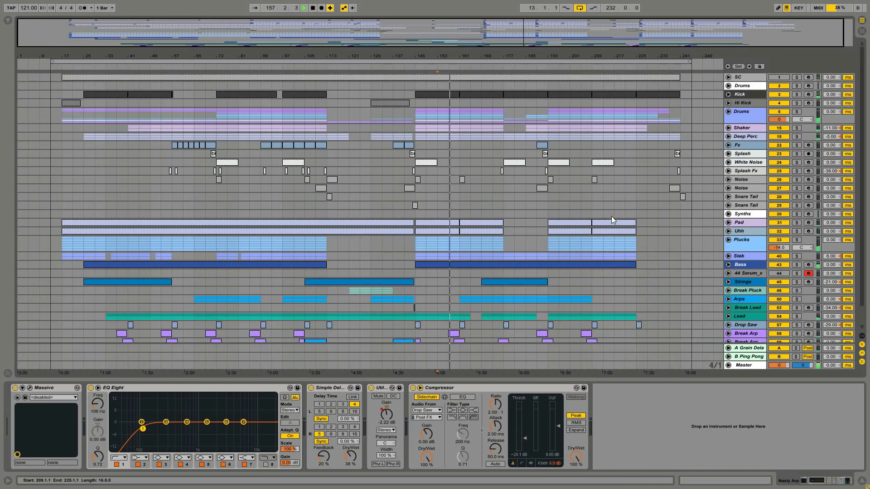
pyautogui.scroll(-2, 611, 217)
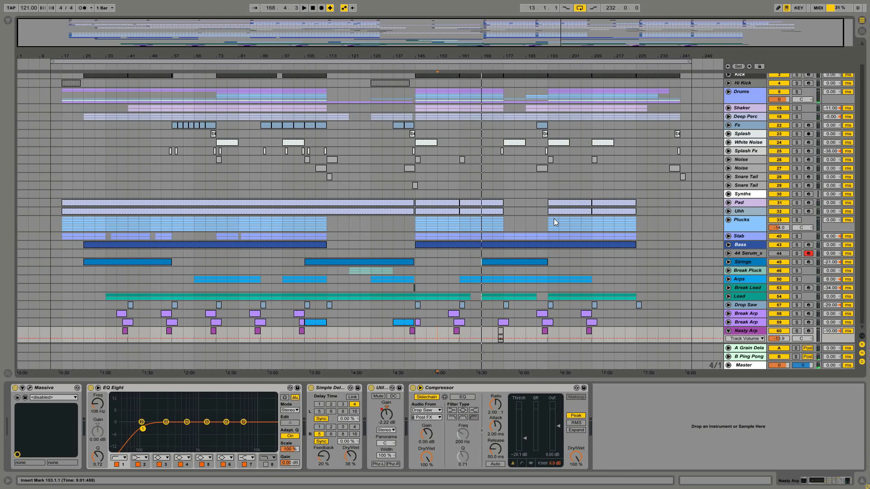
# Look over the device chains on the A Grain Delay and B Ping Pong Delay return tracks
pyautogui.click(754, 349)
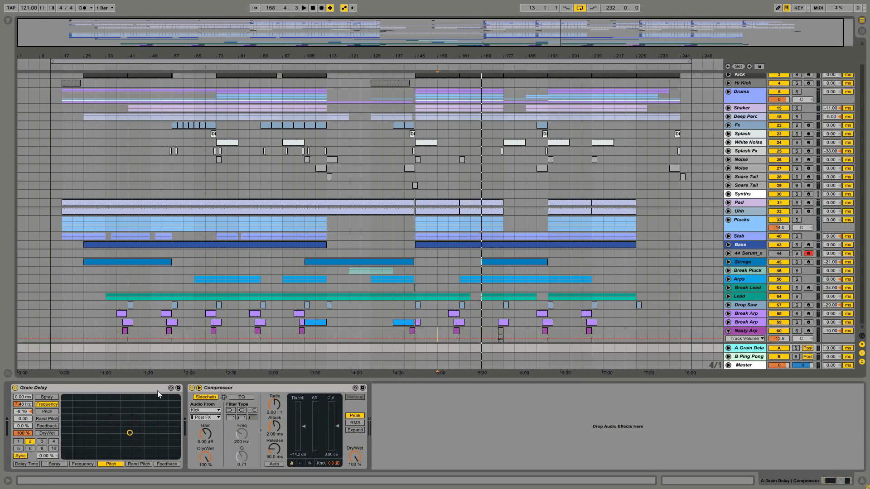
pyautogui.click(759, 357)
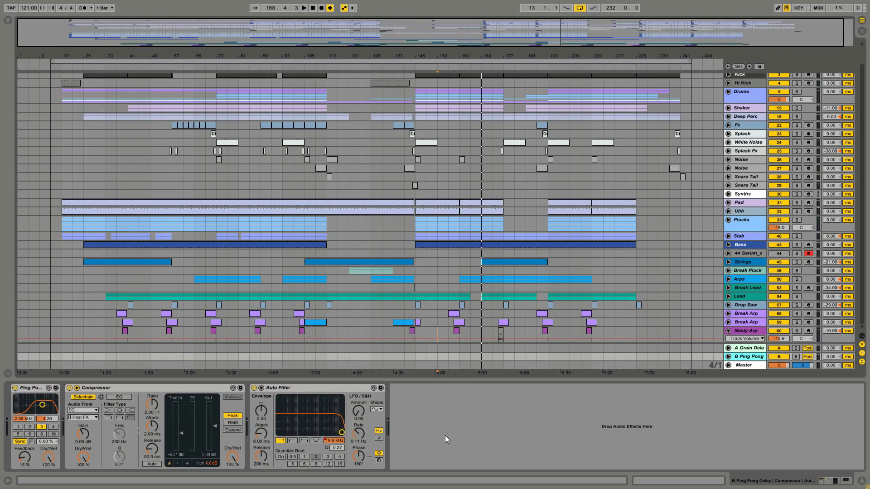
# On the Master chain, set the Restore punch mid band's Above ratio to 1:0.50 and inspect EQ Eight bands 4 and 7
pyautogui.click(745, 365)
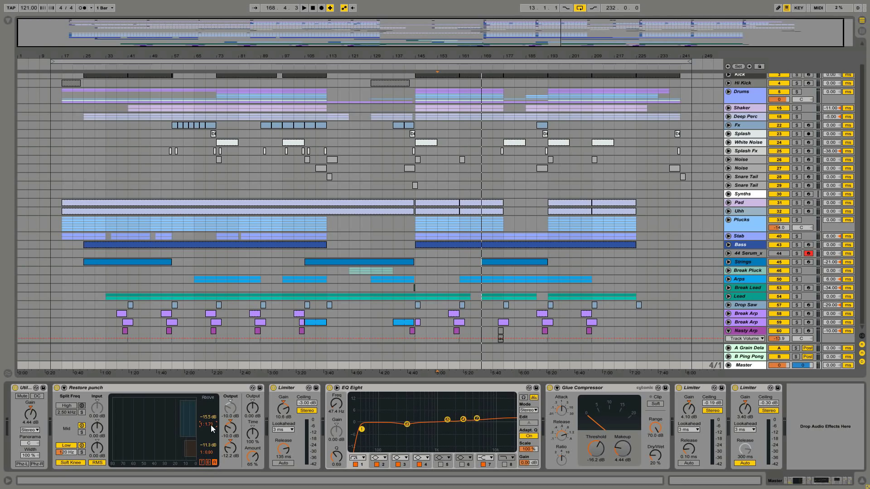
pyautogui.moveTo(212, 428); pyautogui.dragTo(212, 410)
pyautogui.click(463, 419)
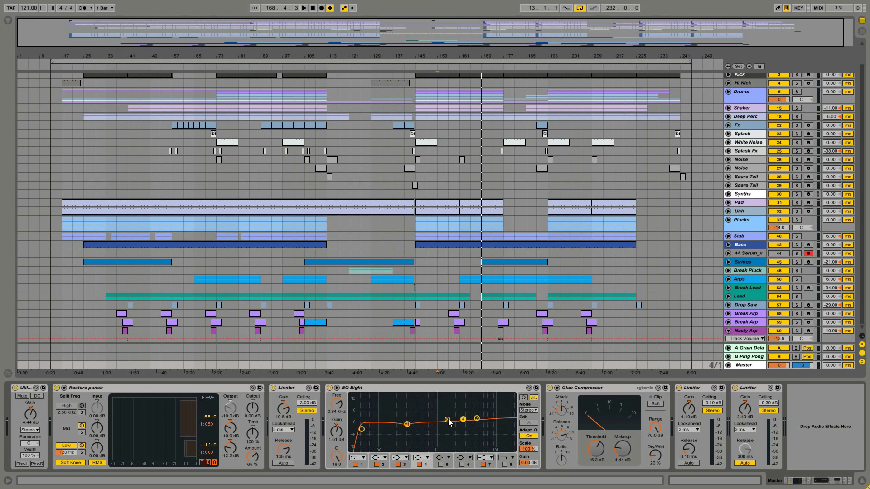
pyautogui.click(477, 418)
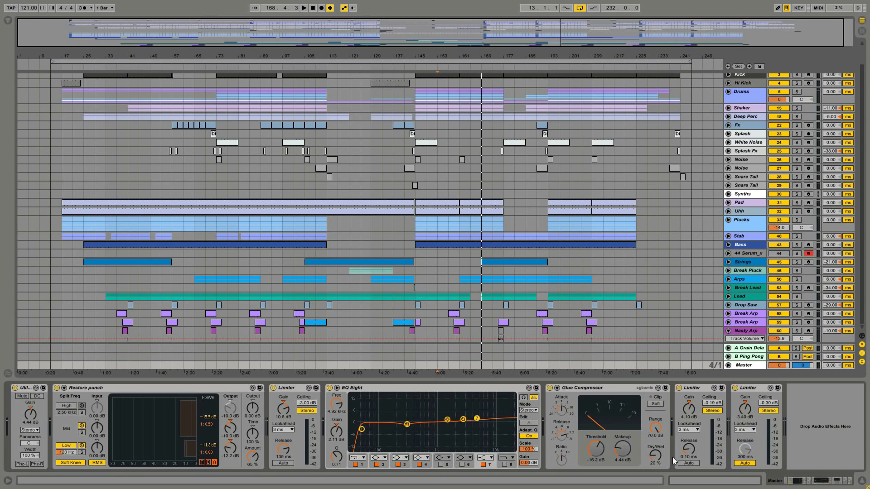
# While playing from bar 17, unfold the Drums group, examine the group and Perc Pluck device chains, and fold it again
pyautogui.scroll(1, 419, 250)
pyautogui.click(419, 249)
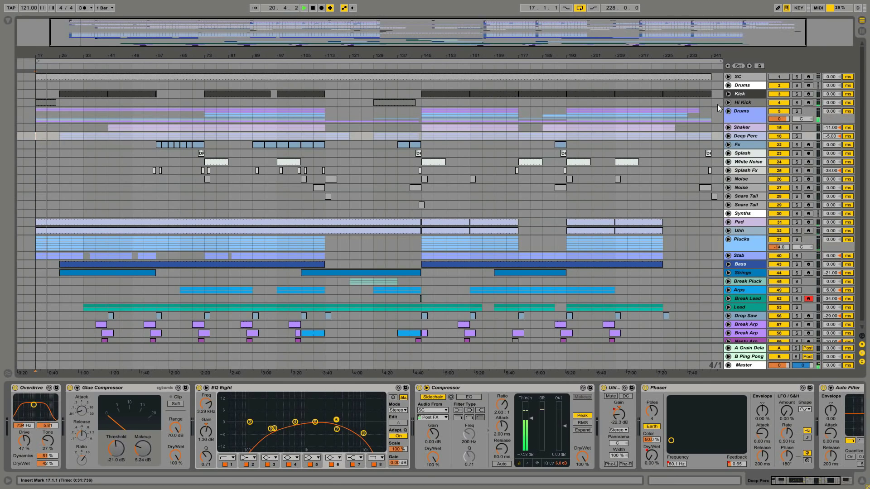
pyautogui.click(728, 111)
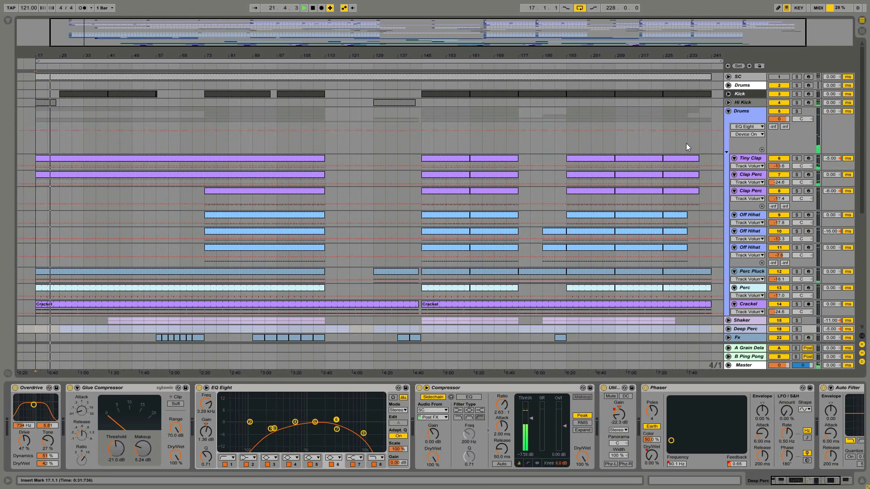
pyautogui.scroll(-3, 686, 144)
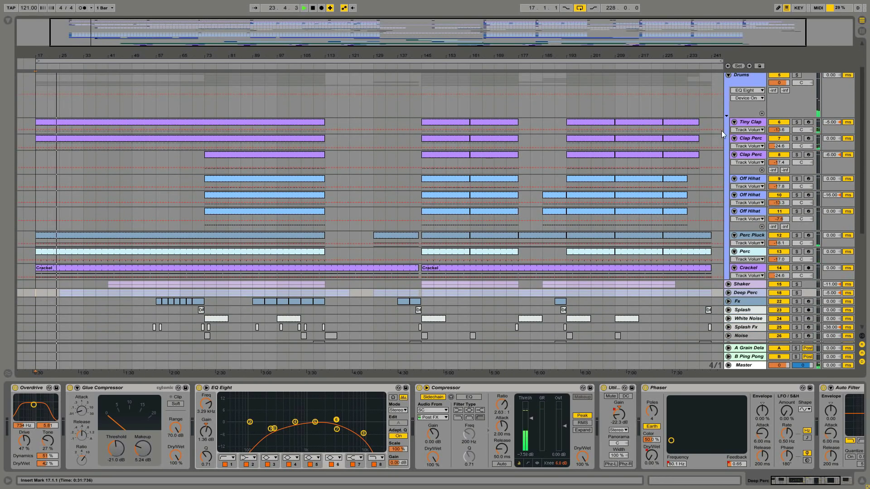
pyautogui.click(754, 80)
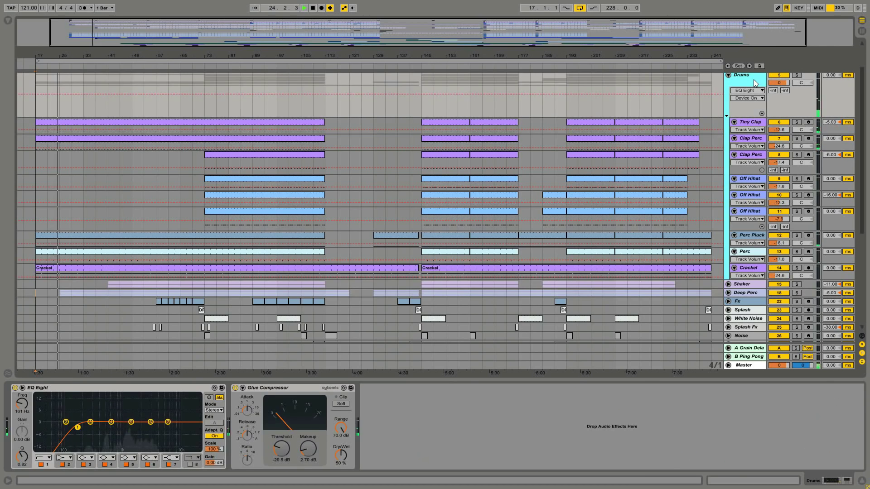
pyautogui.click(751, 235)
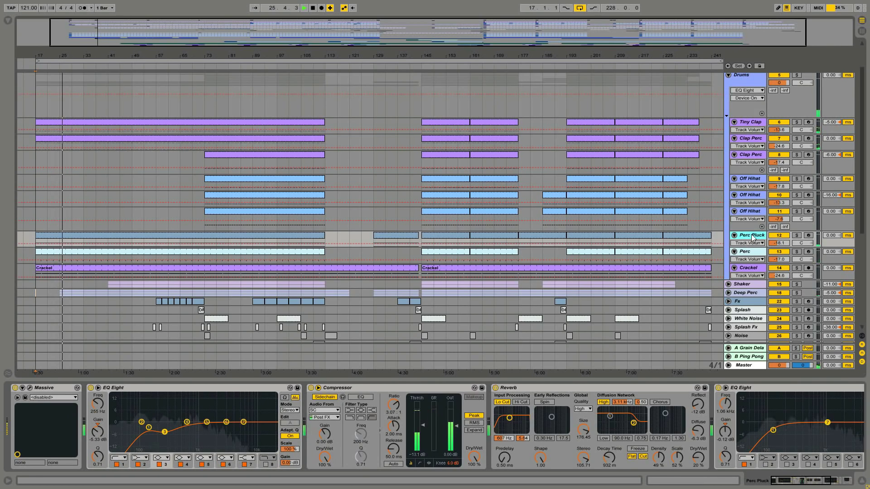
pyautogui.click(728, 76)
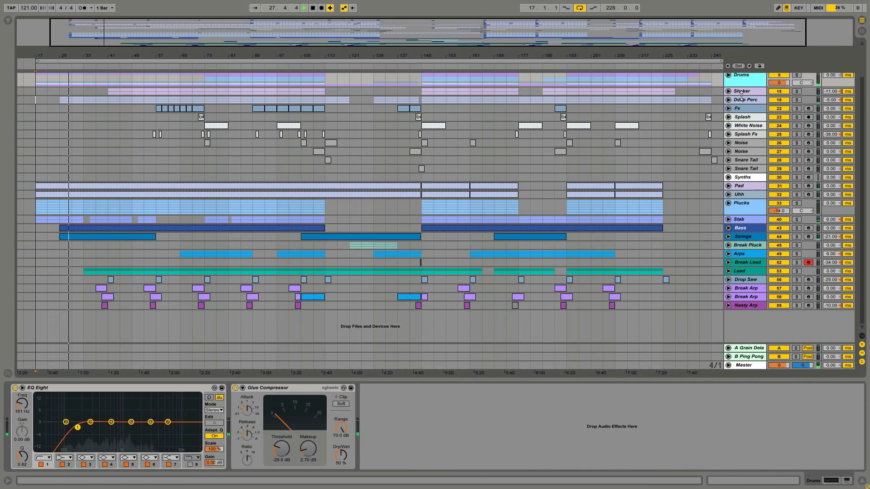
# Unfold the Deep Perc group, examine the snare and Perc device chains and the Perc clip's MIDI notes, and fold it again
pyautogui.click(728, 99)
pyautogui.click(728, 99)
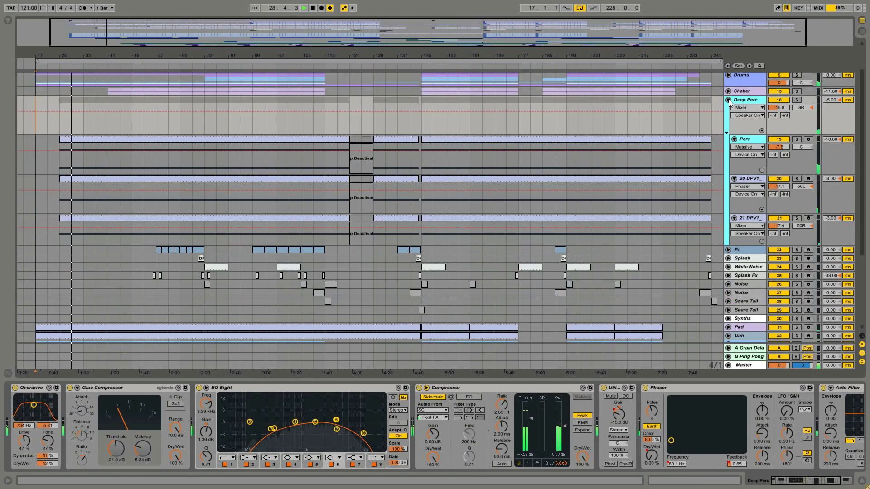
pyautogui.click(746, 180)
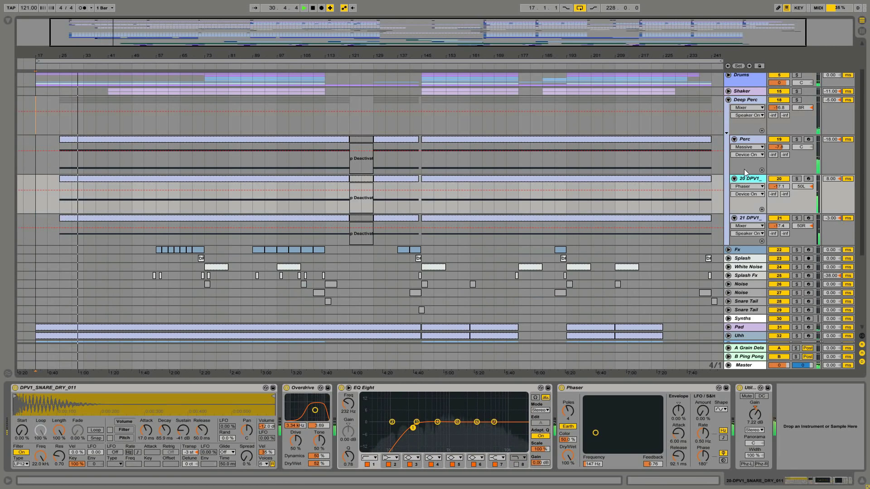
pyautogui.click(747, 139)
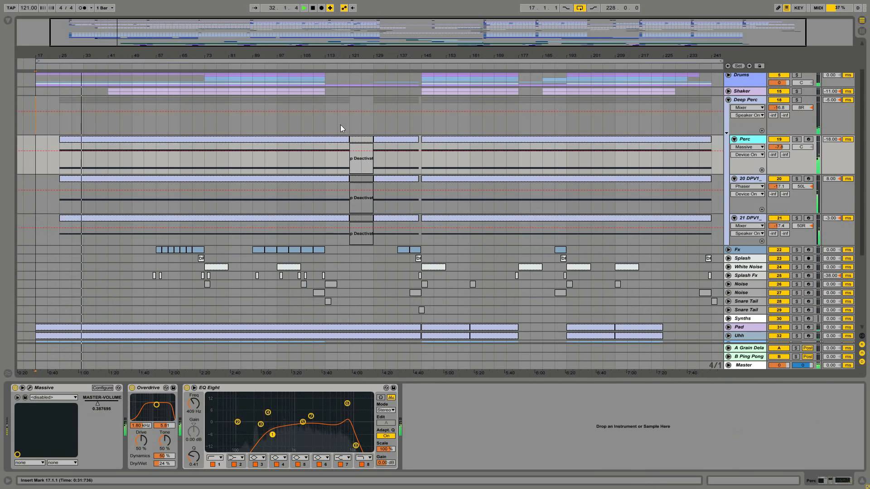
pyautogui.doubleClick(129, 139)
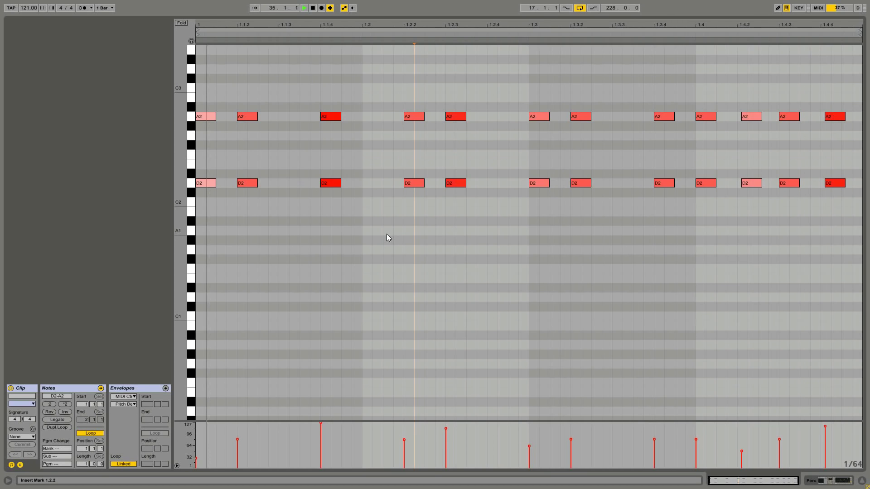
pyautogui.hotkey('shift', 'Tab')
pyautogui.scroll(3, 572, 233)
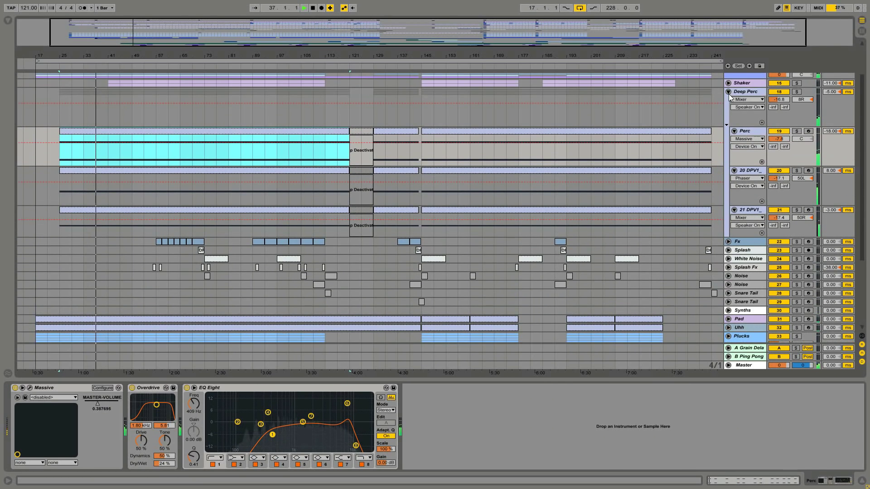
pyautogui.click(728, 92)
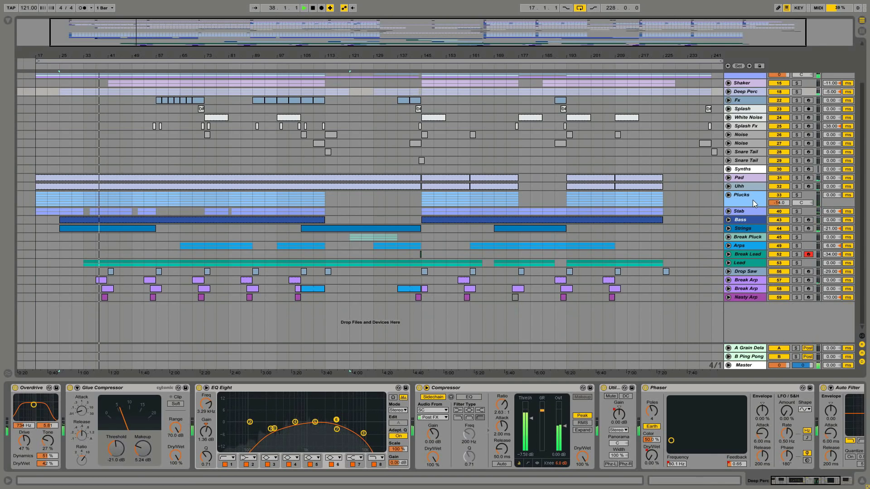
# Unfold the Plucks group and examine the device chains of the group, Prog Pluck, the three Pluck tracks and the DPV1 percussion track
pyautogui.click(732, 195)
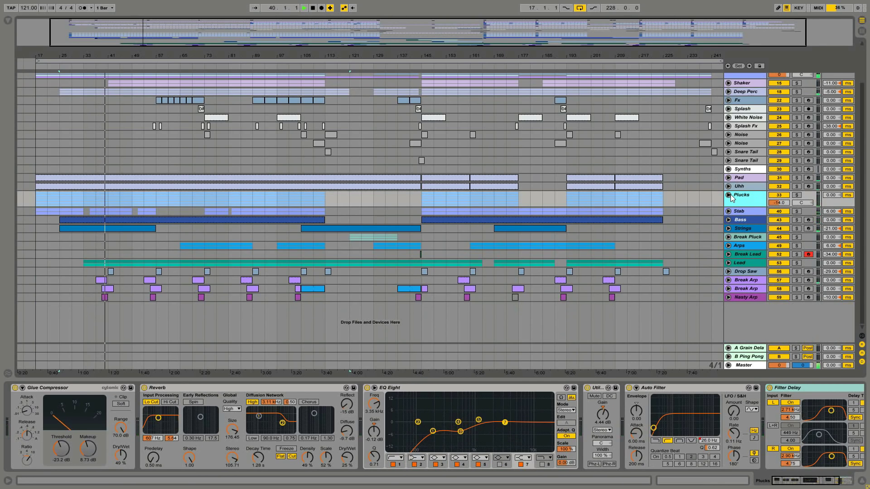
pyautogui.click(729, 195)
pyautogui.scroll(-3, 707, 202)
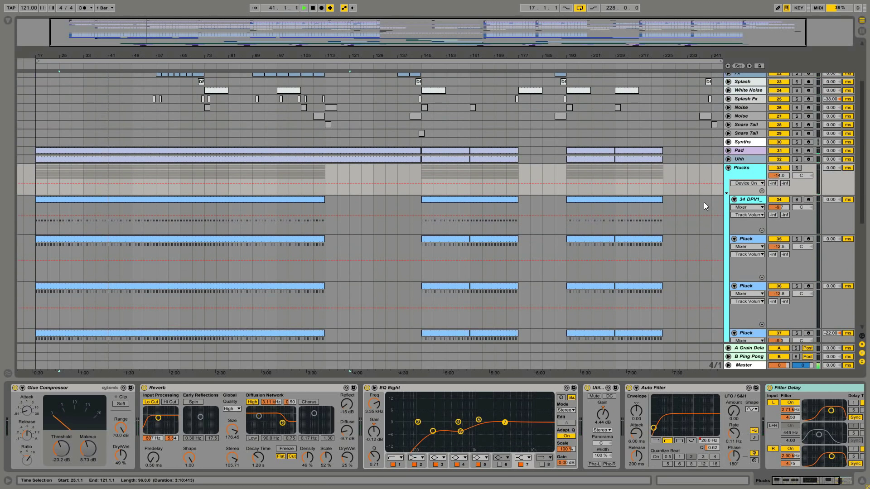
pyautogui.scroll(-3, 713, 219)
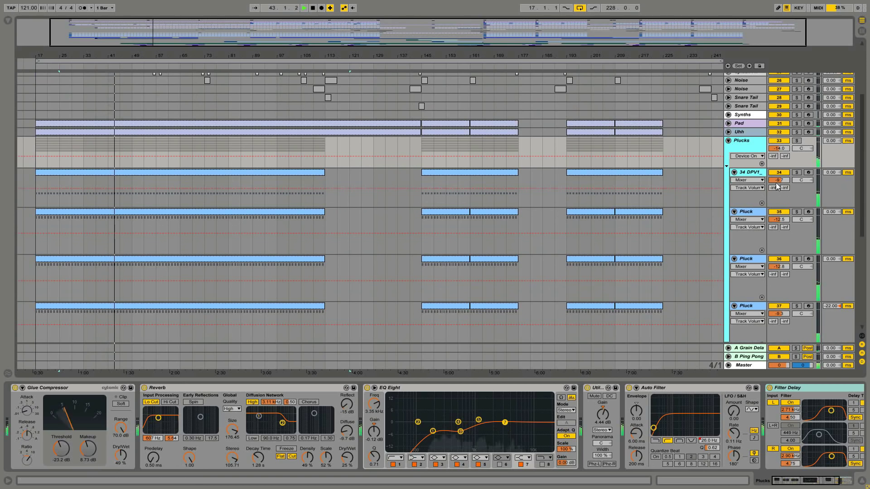
pyautogui.scroll(-4, 752, 173)
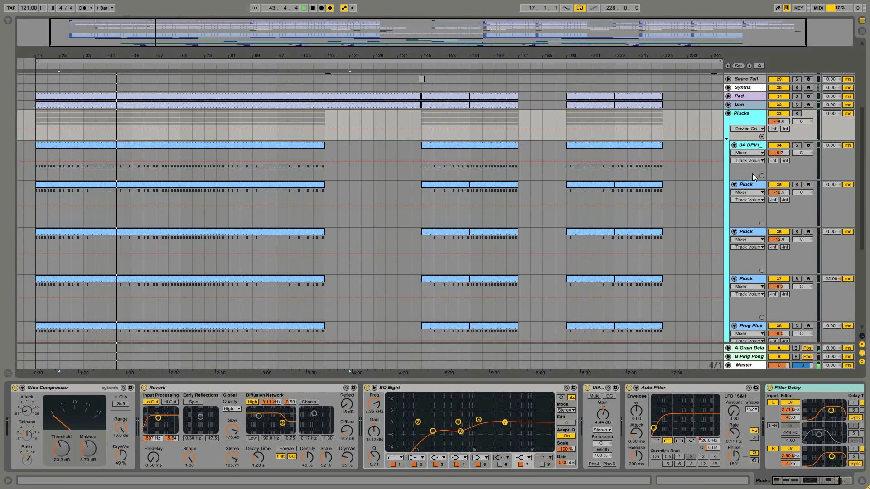
pyautogui.click(744, 316)
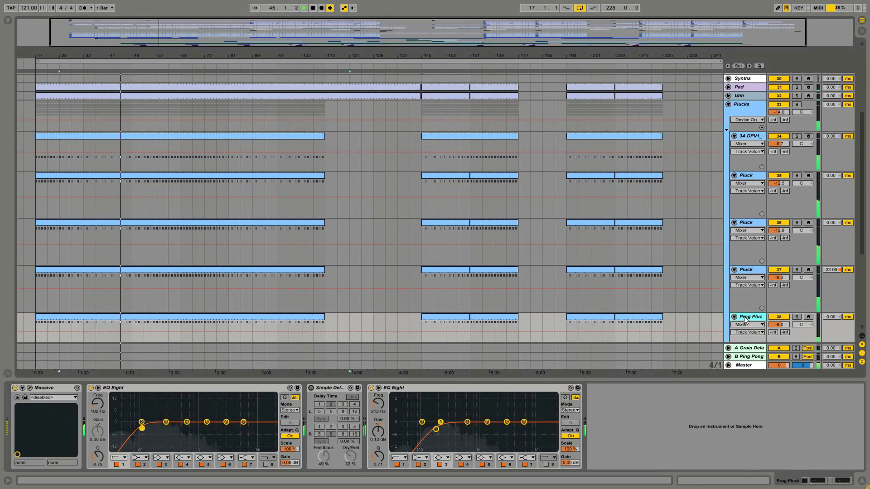
pyautogui.click(750, 269)
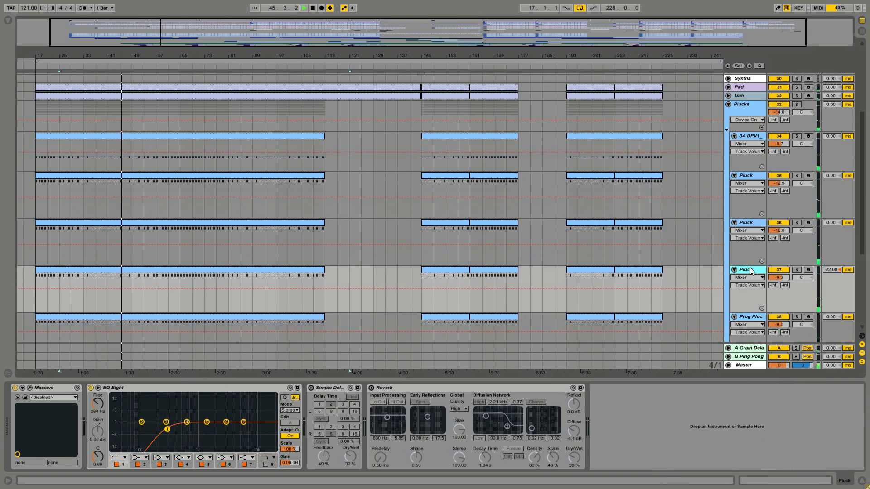
pyautogui.click(750, 222)
pyautogui.click(748, 175)
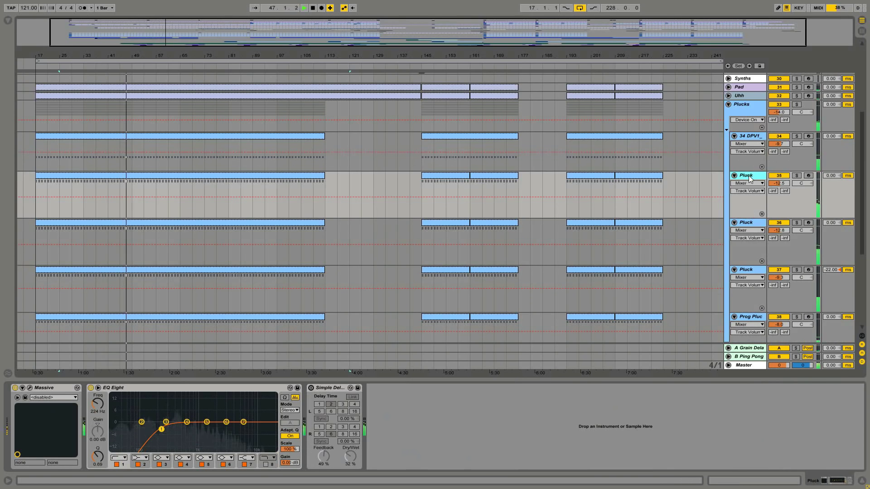
pyautogui.click(745, 137)
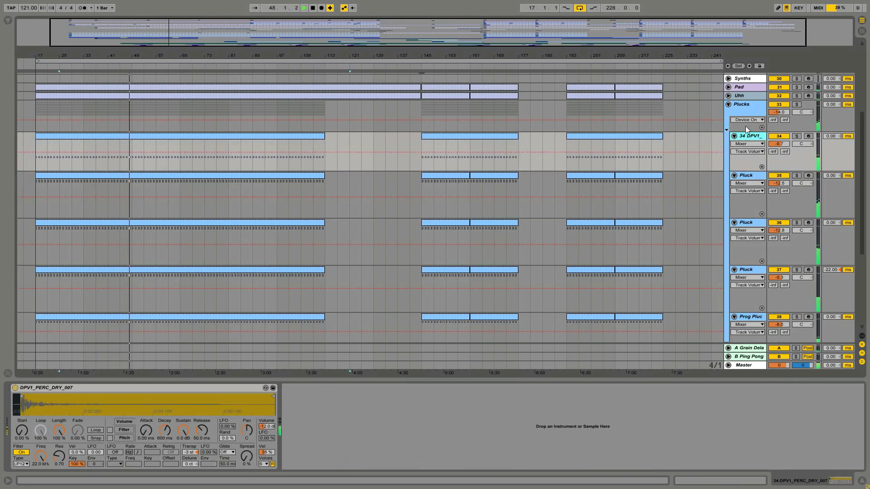
pyautogui.click(746, 110)
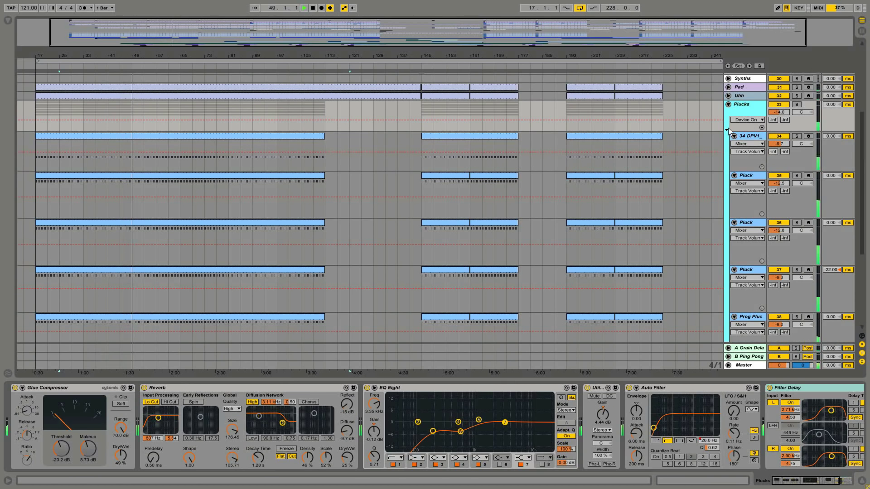
# Review the Plucks group's device chain, inspect the MIDI notes of the first DPV1 percussion clip, and fold the group
pyautogui.moveTo(793, 481)
pyautogui.mouseDown()
pyautogui.moveTo(818, 481)
pyautogui.moveTo(779, 480)
pyautogui.mouseUp()
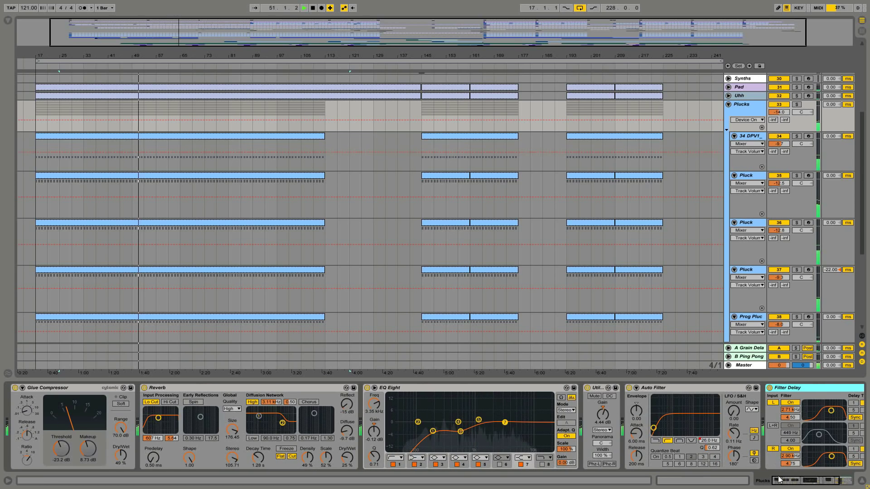
pyautogui.doubleClick(200, 134)
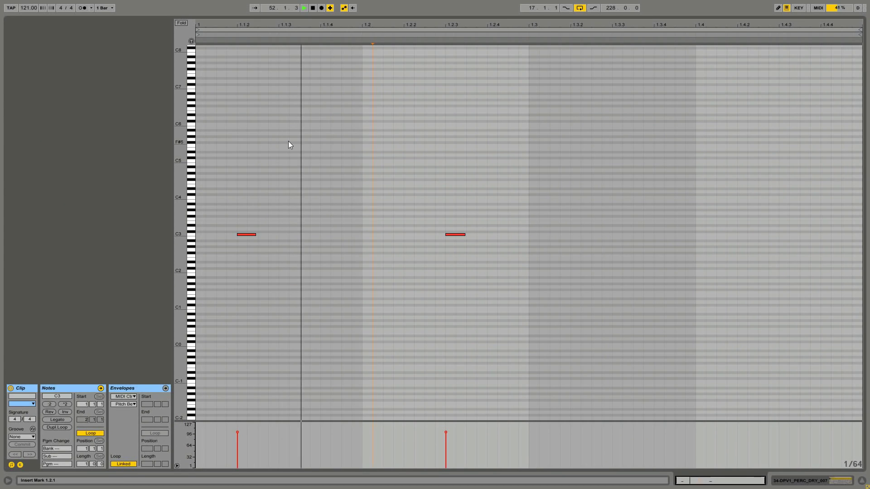
pyautogui.hotkey('shift', 'Tab')
pyautogui.scroll(1, 668, 165)
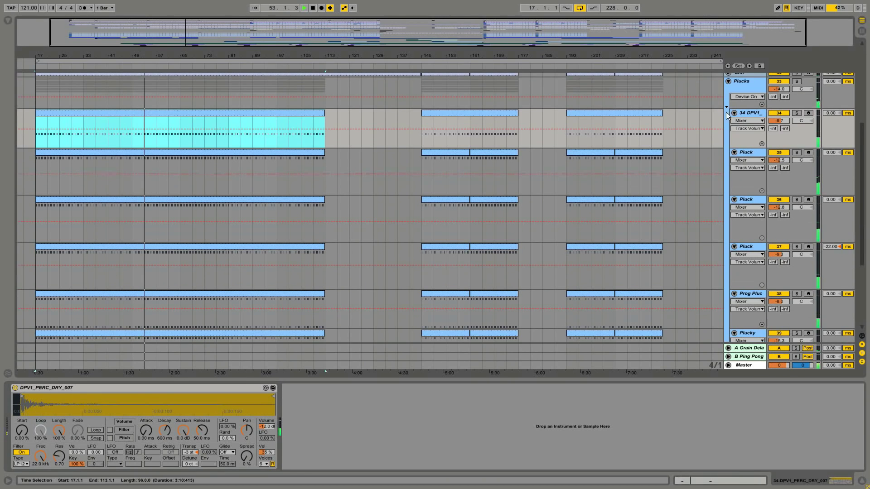
pyautogui.click(729, 81)
pyautogui.scroll(5, 622, 174)
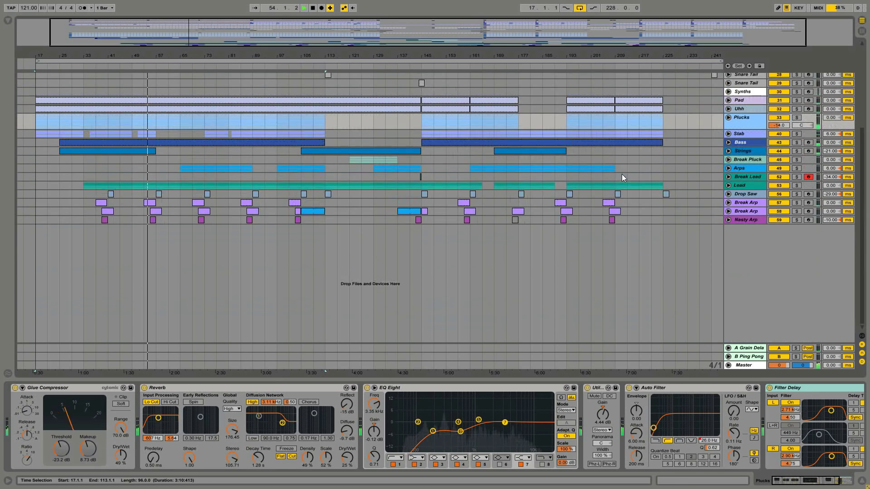
# Look over the Stab group's device chain and its two layers, unfolding the group and folding it again
pyautogui.click(735, 170)
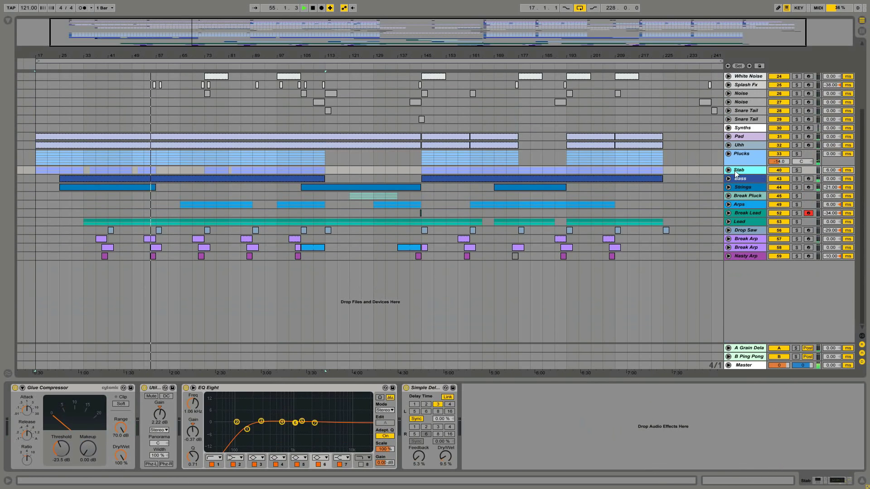
pyautogui.click(729, 170)
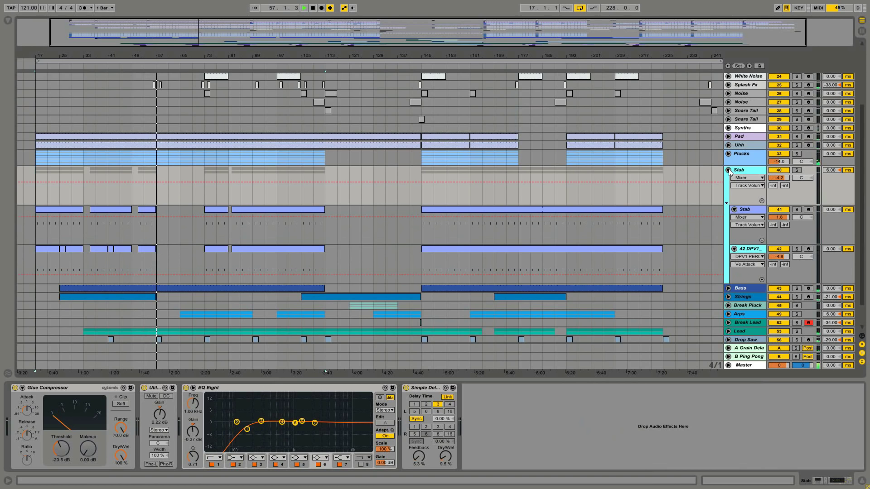
pyautogui.click(729, 170)
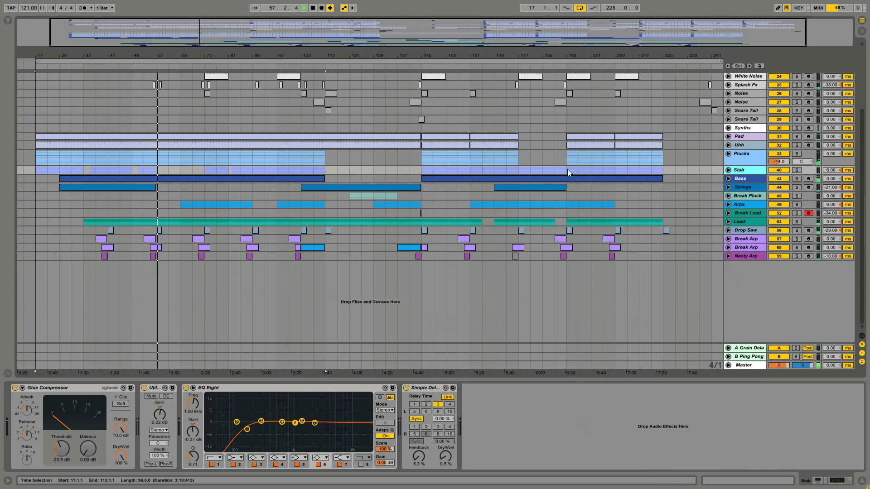
# Unfold the Lead group and examine its automation and the device chains of the Lead, Lead Sup and group tracks
pyautogui.click(728, 221)
pyautogui.scroll(-3, 544, 234)
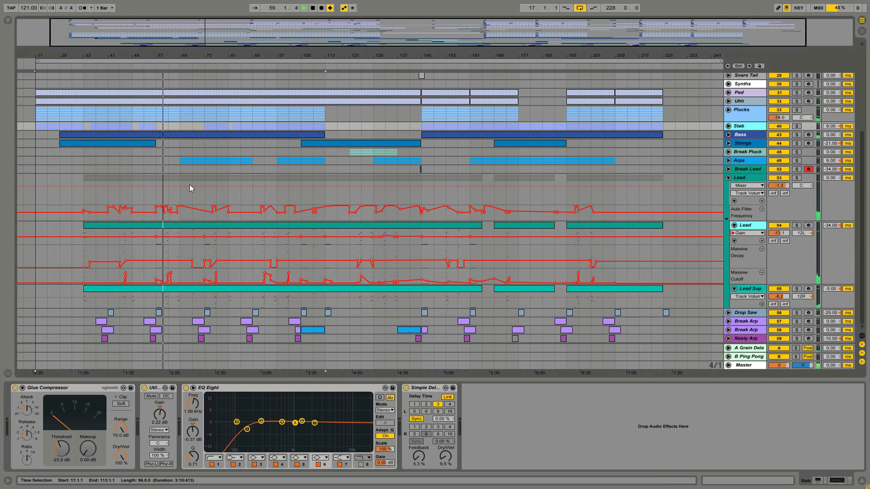
pyautogui.click(734, 226)
pyautogui.click(734, 225)
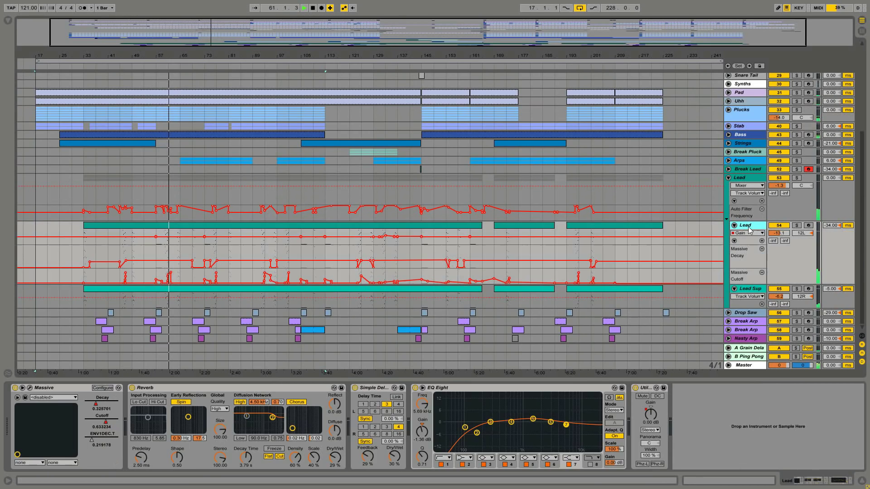
pyautogui.click(753, 292)
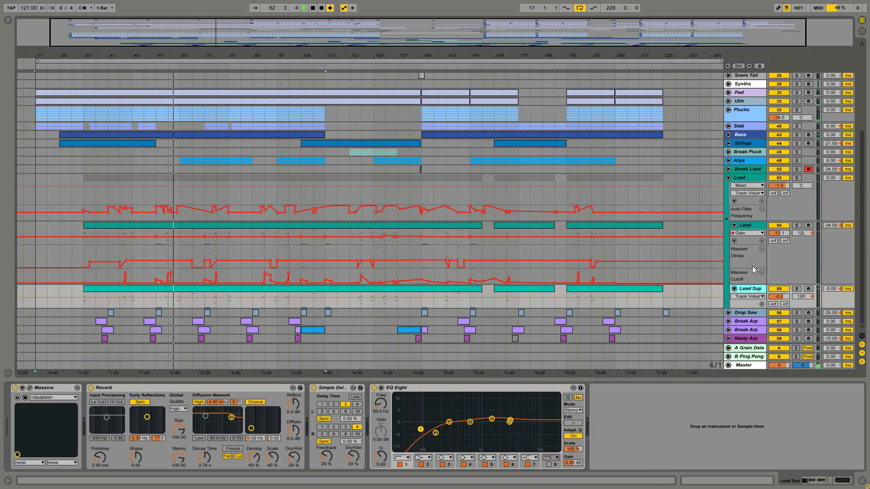
pyautogui.click(749, 178)
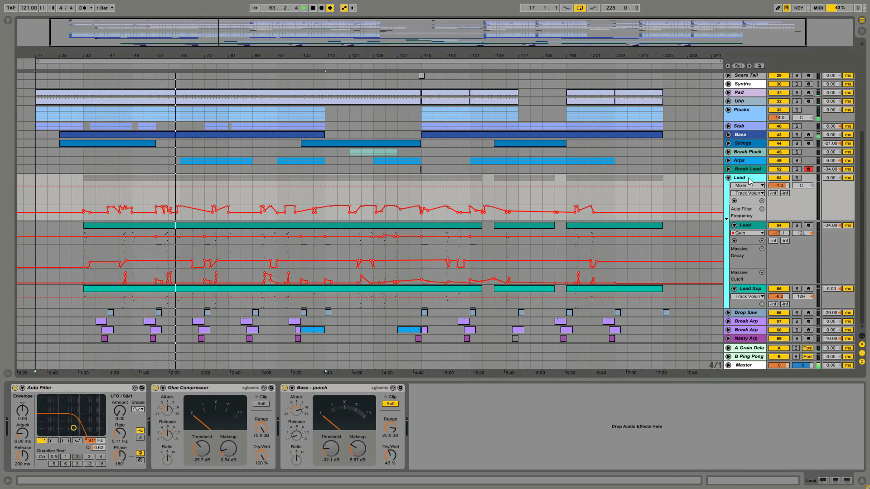
# Inspect the MIDI notes in the Lead track's first clip, return to the arrangement, and fold the Lead group
pyautogui.doubleClick(188, 226)
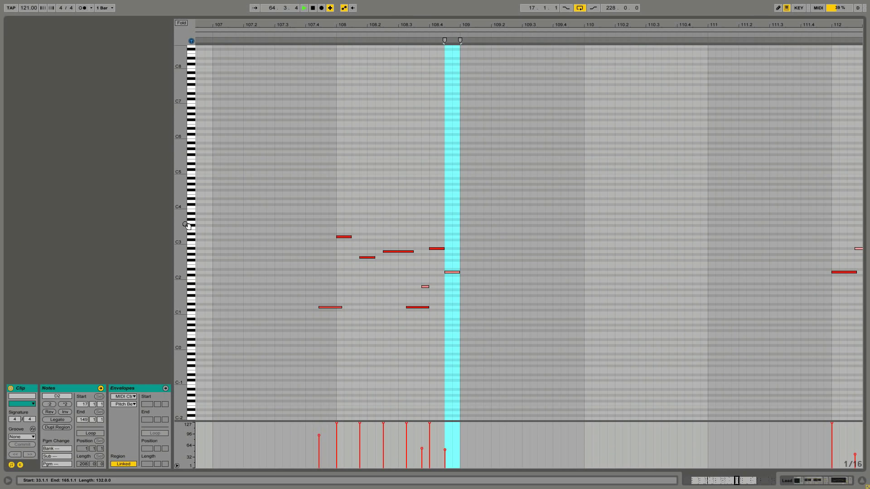
pyautogui.click(403, 126)
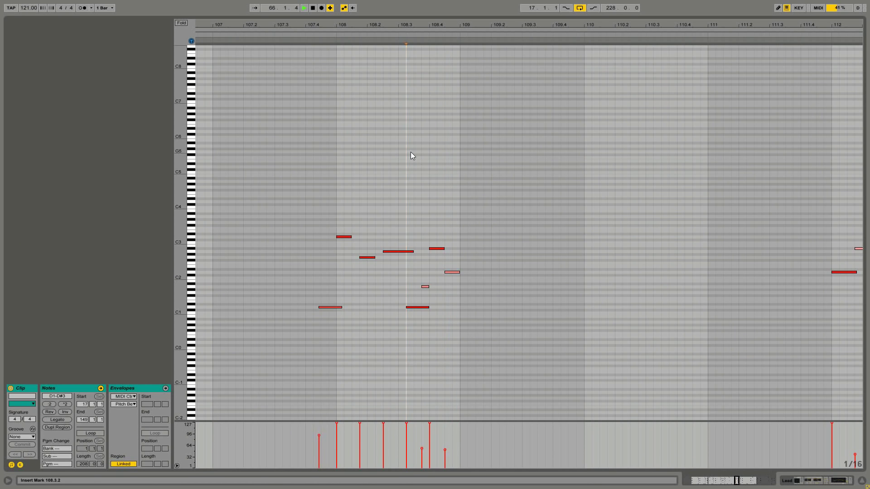
pyautogui.hotkey('shift', 'Tab')
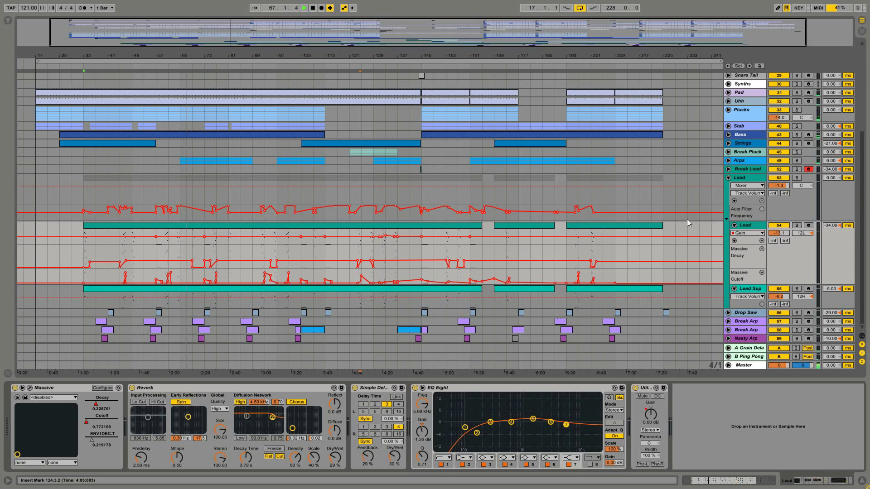
pyautogui.click(728, 178)
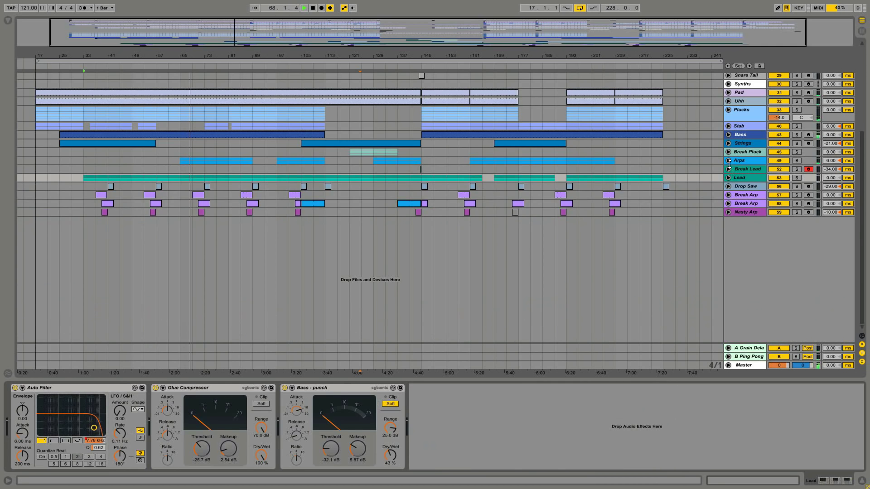
# Unfold the Arps group and examine its automation, the group's effect chain and the device chains of both Arp tracks
pyautogui.click(741, 163)
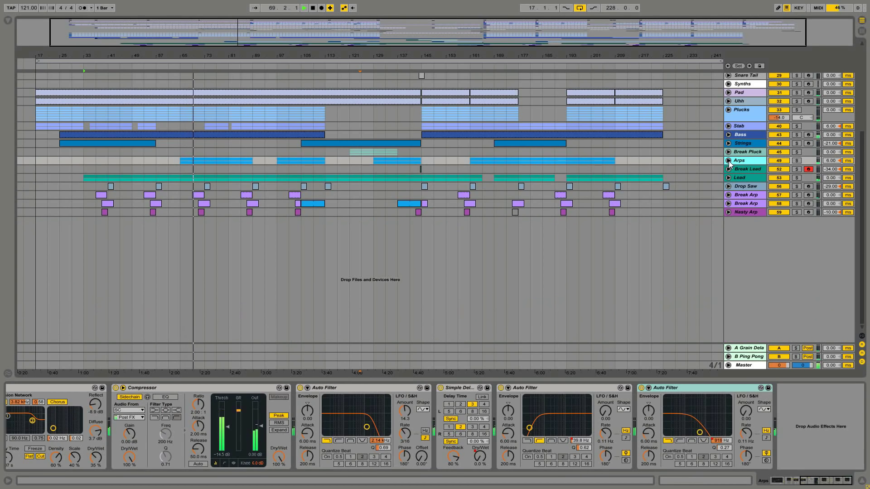
pyautogui.click(728, 161)
pyautogui.moveTo(817, 483); pyautogui.dragTo(787, 481)
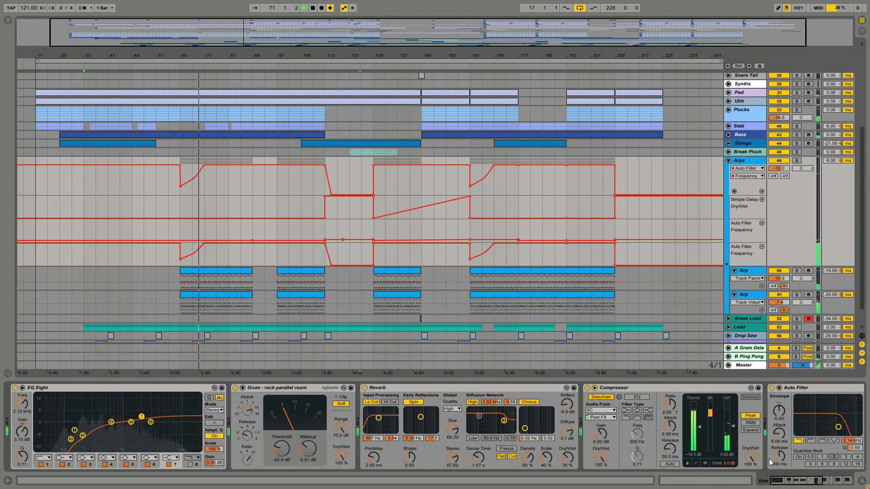
pyautogui.click(739, 271)
pyautogui.click(751, 295)
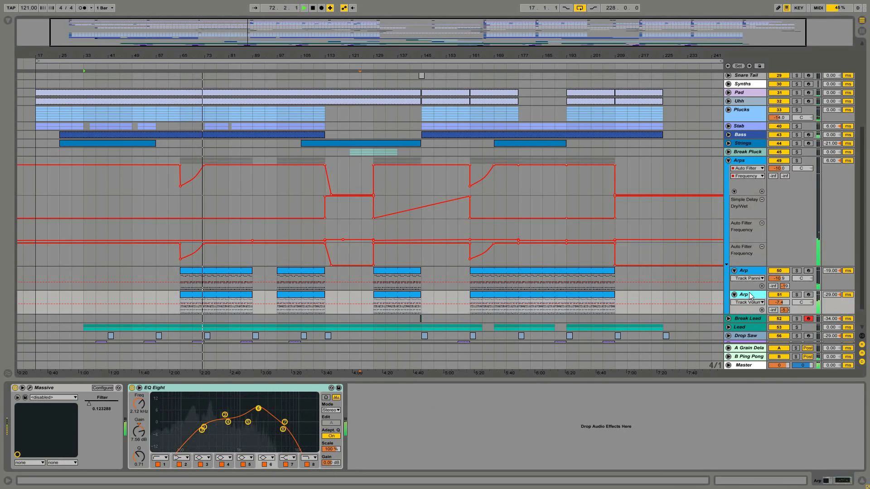
pyautogui.click(749, 164)
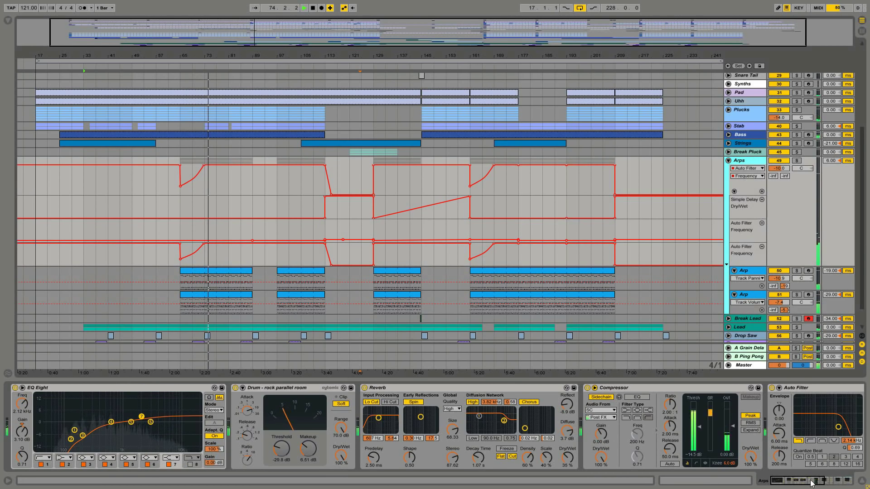
pyautogui.moveTo(803, 479)
pyautogui.mouseDown()
pyautogui.moveTo(831, 479)
pyautogui.moveTo(805, 481)
pyautogui.mouseUp()
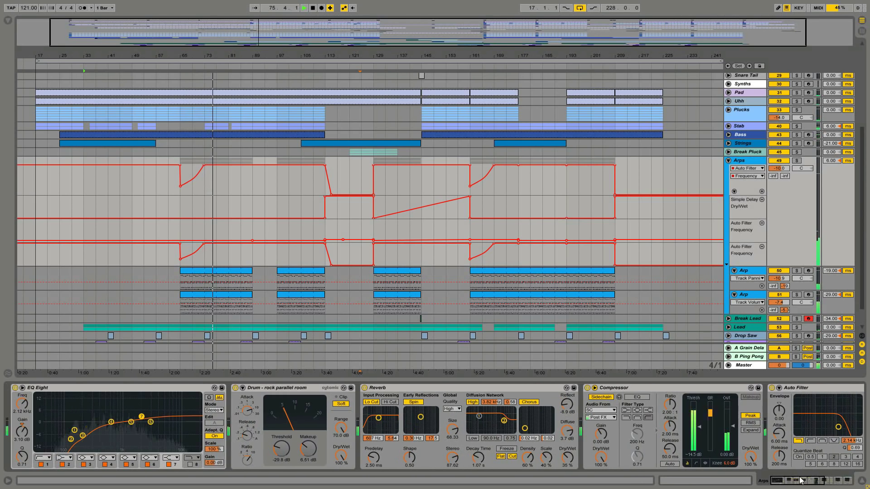
# Check the B Ping Pong Delay return's device chain, go back to the Arps group's chain, and fold the group
pyautogui.click(758, 355)
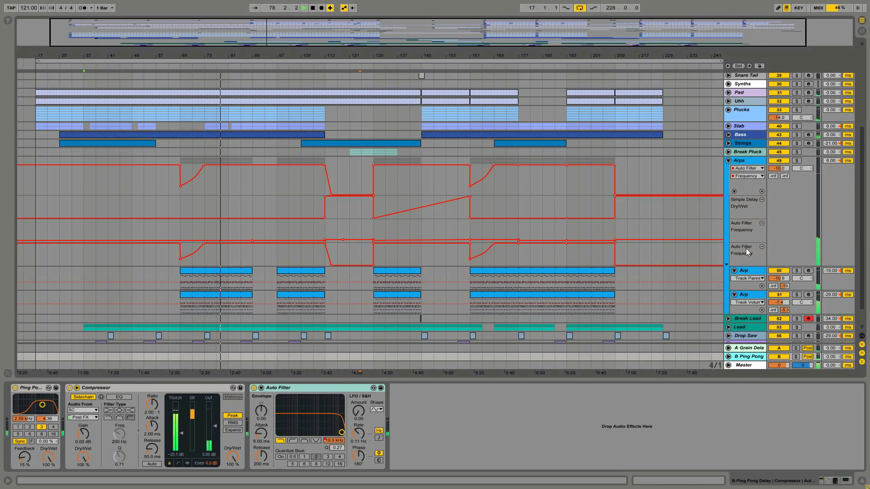
pyautogui.click(743, 161)
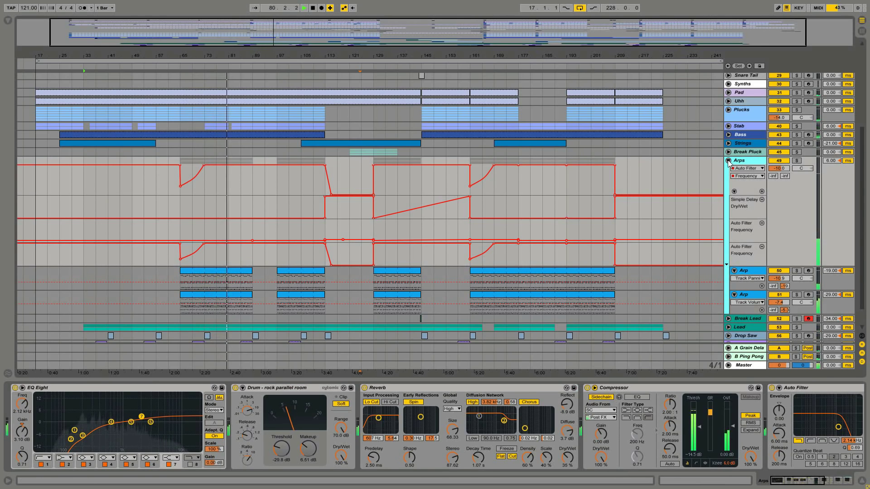
pyautogui.click(728, 160)
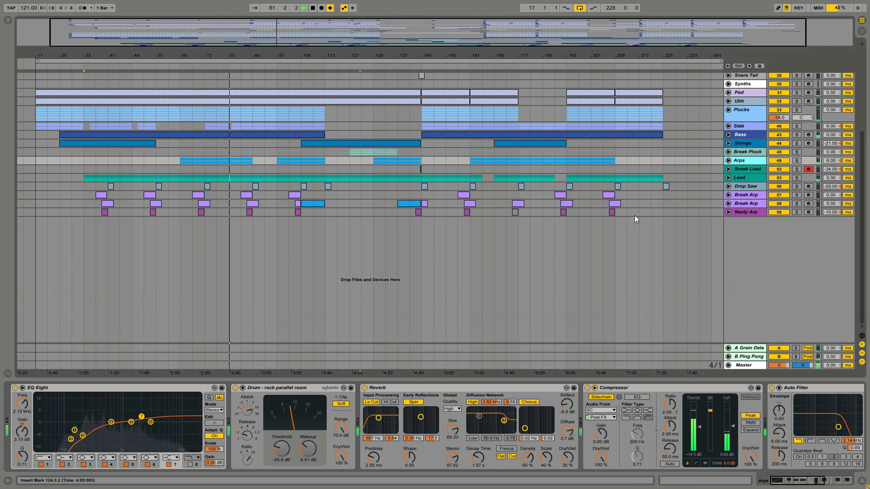
pyautogui.scroll(4, 634, 218)
pyautogui.scroll(4, 632, 225)
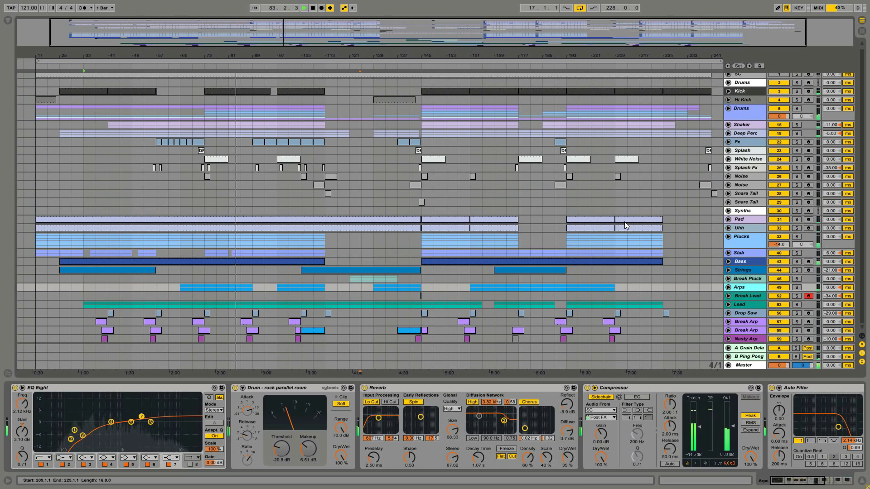
pyautogui.scroll(1, 626, 225)
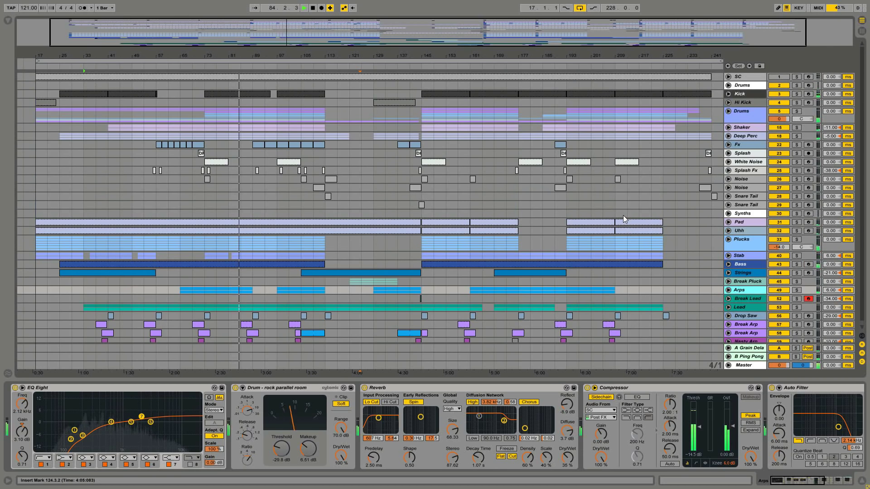
pyautogui.scroll(-1, 623, 216)
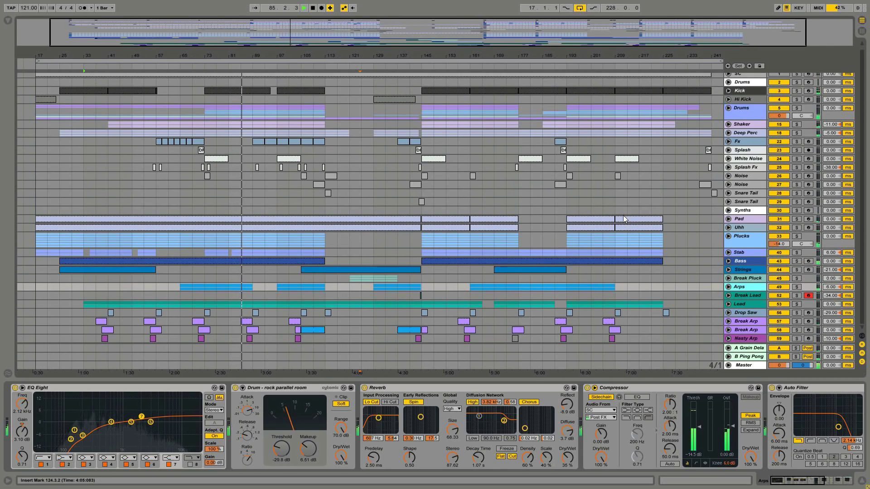
# Unfold the Drop Saw track, examine its device chain and the clip near bar 89, and fold the track
pyautogui.click(743, 313)
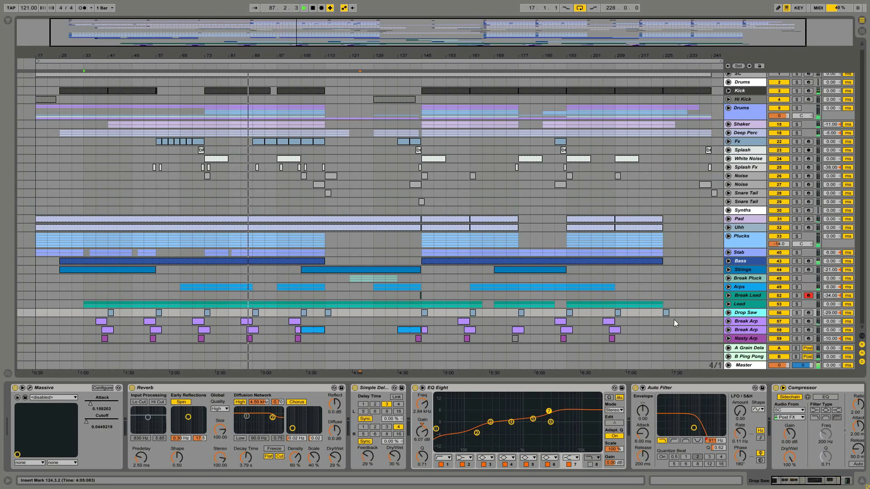
pyautogui.click(728, 312)
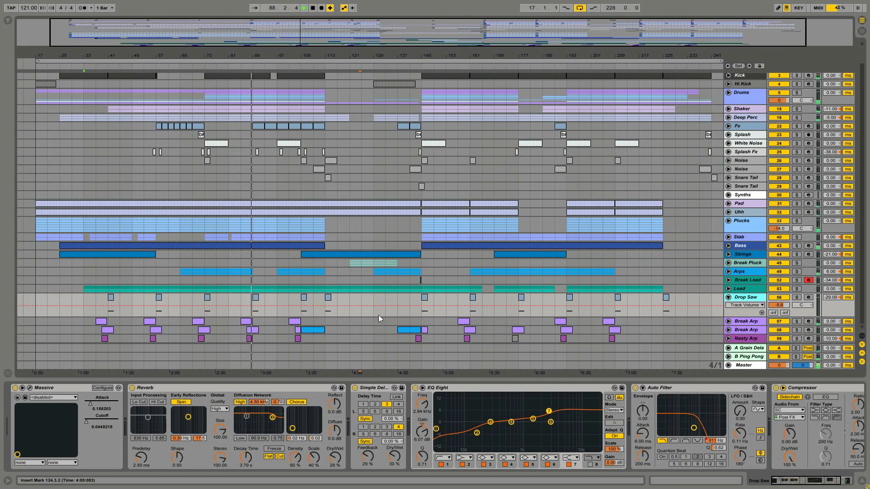
pyautogui.doubleClick(255, 297)
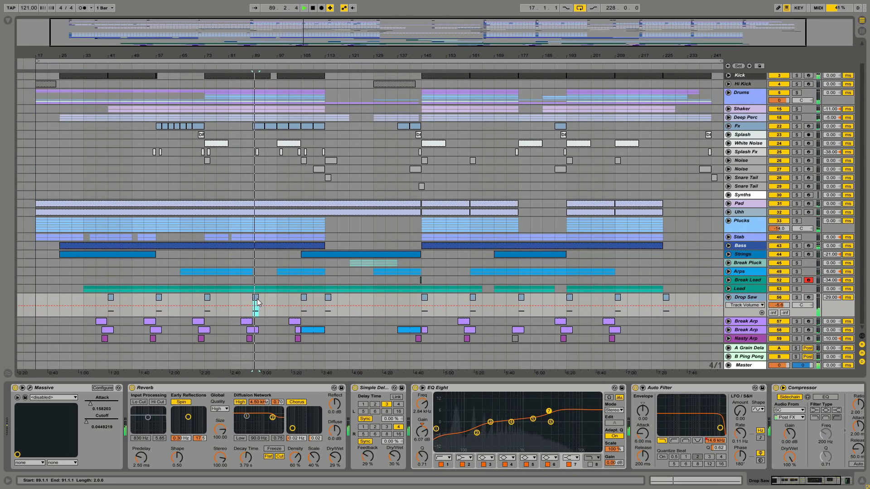
pyautogui.hotkey('shift', 'Tab')
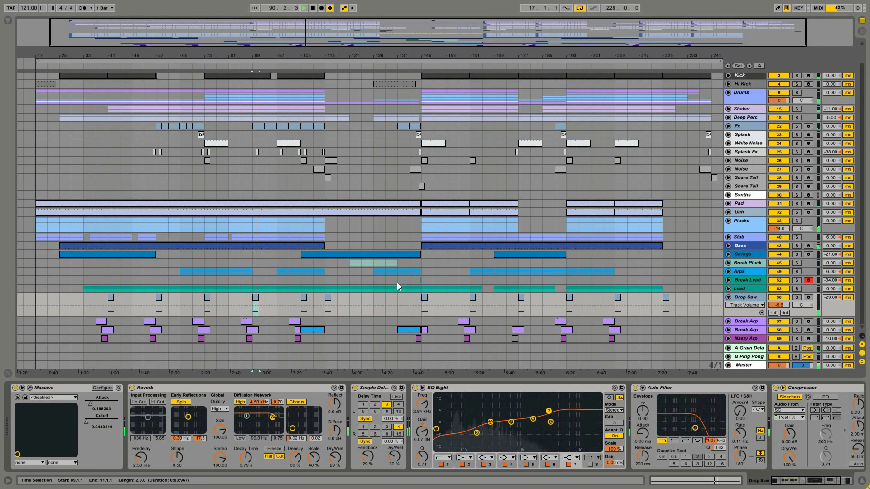
pyautogui.click(728, 298)
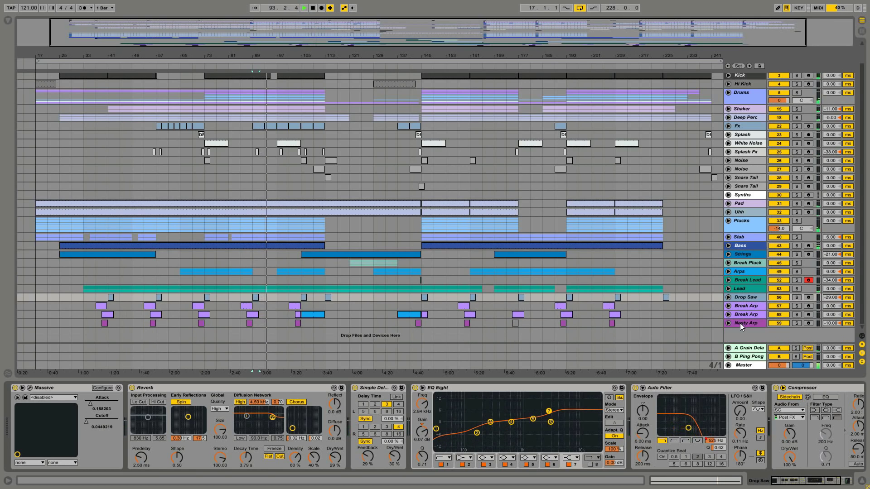
# Unfold the Fx track, examine its clips, automation and device chain, and fold the track
pyautogui.scroll(1, 727, 297)
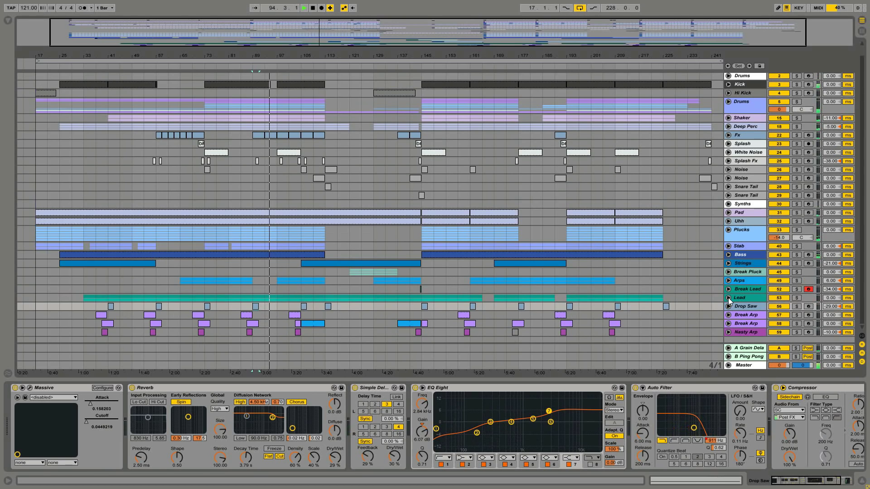
pyautogui.scroll(1, 727, 297)
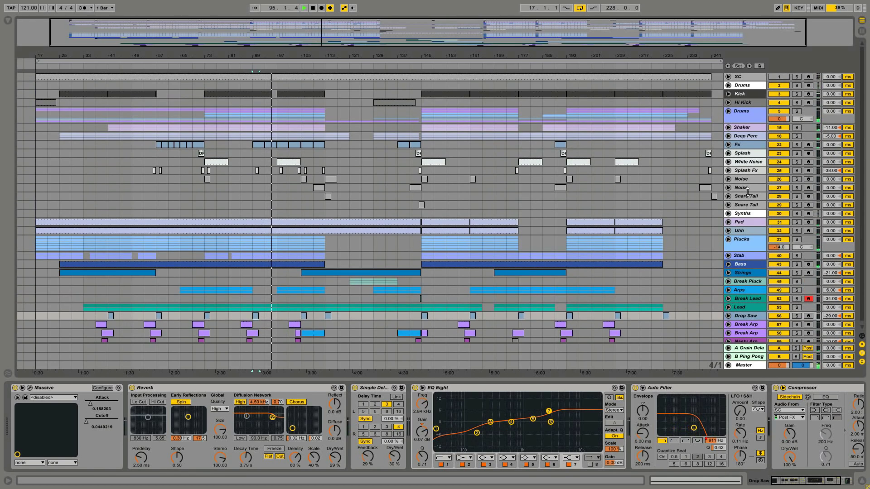
pyautogui.click(742, 145)
pyautogui.click(728, 145)
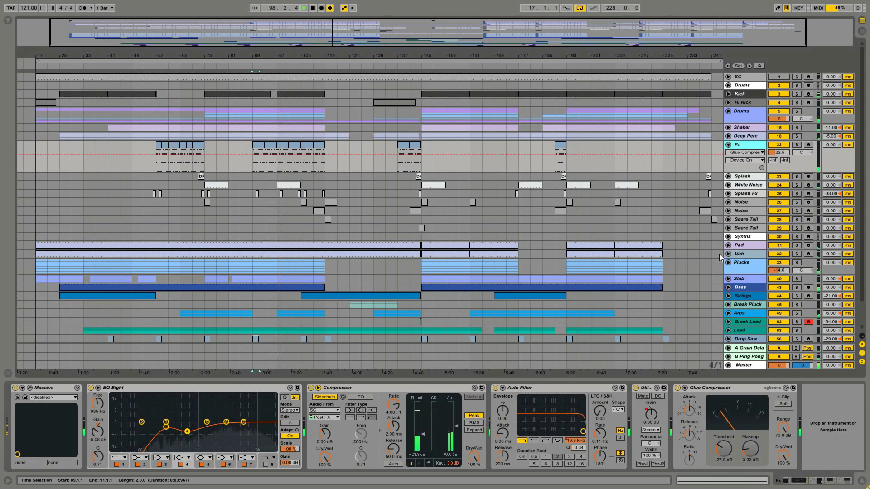
pyautogui.click(728, 145)
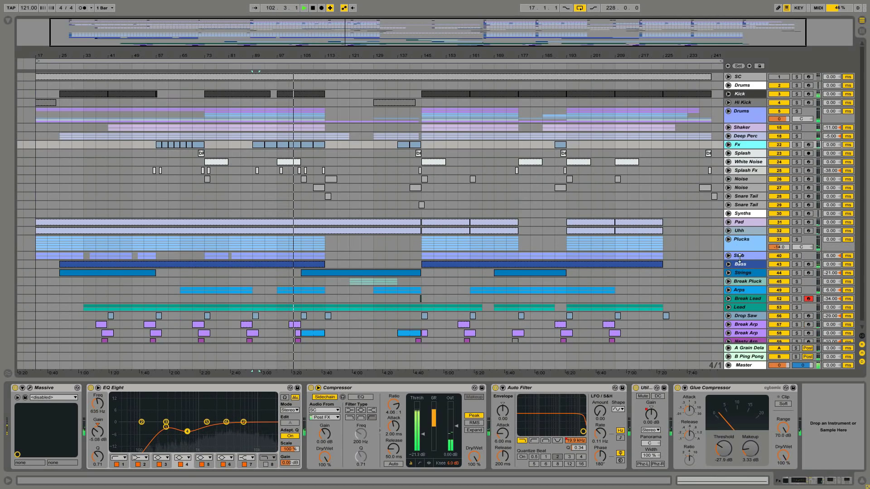
# Unfold the Strings track, examine its device chain, automation lanes and the MIDI notes across its second clip, and fold the track
pyautogui.click(743, 272)
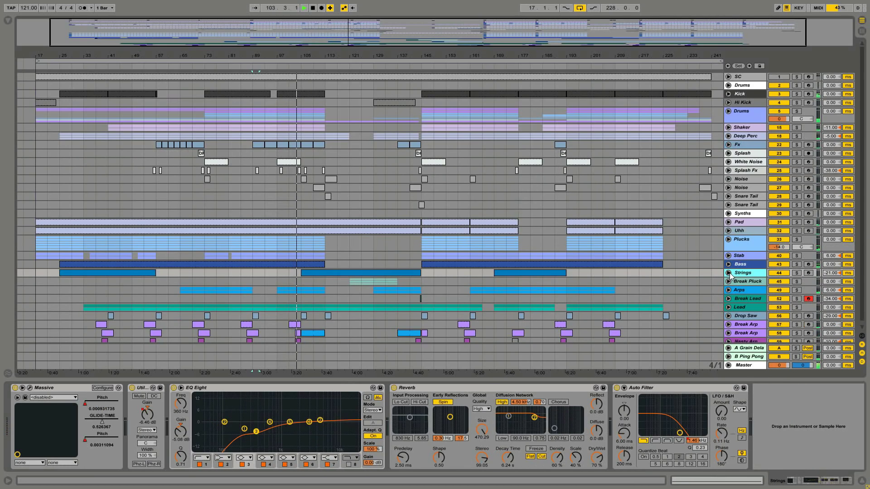
pyautogui.click(728, 273)
pyautogui.scroll(-1, 648, 260)
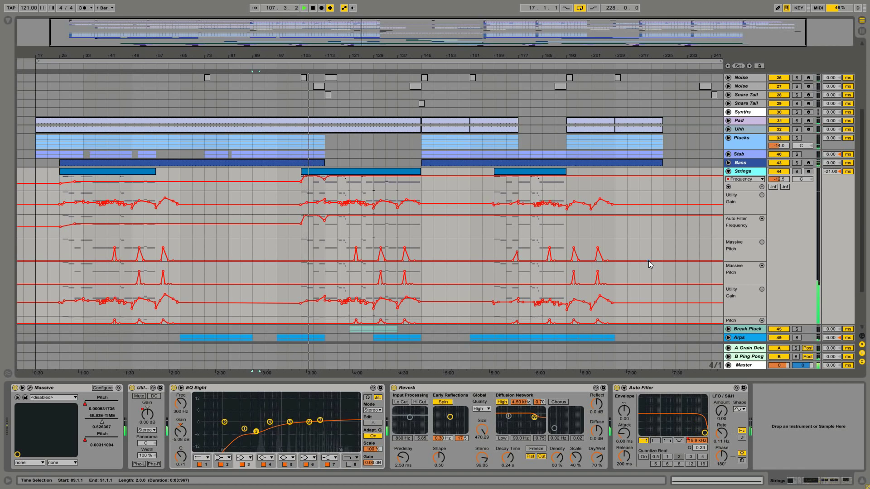
pyautogui.doubleClick(315, 173)
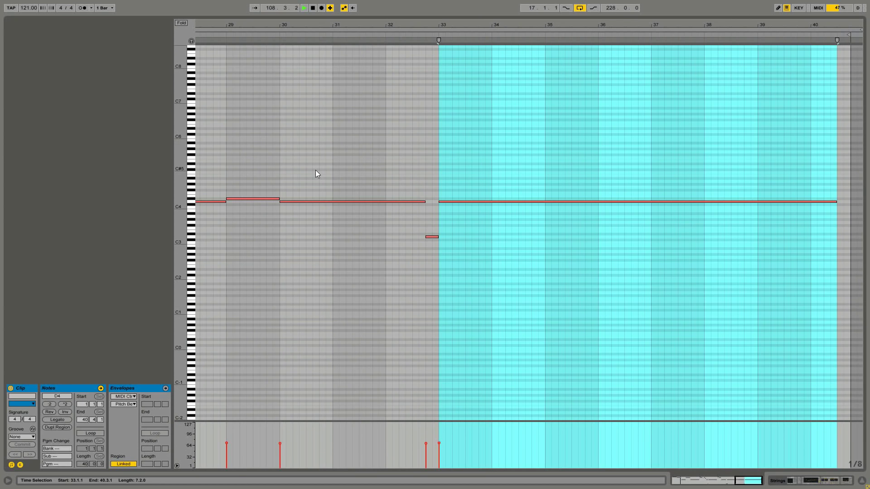
pyautogui.click(339, 171)
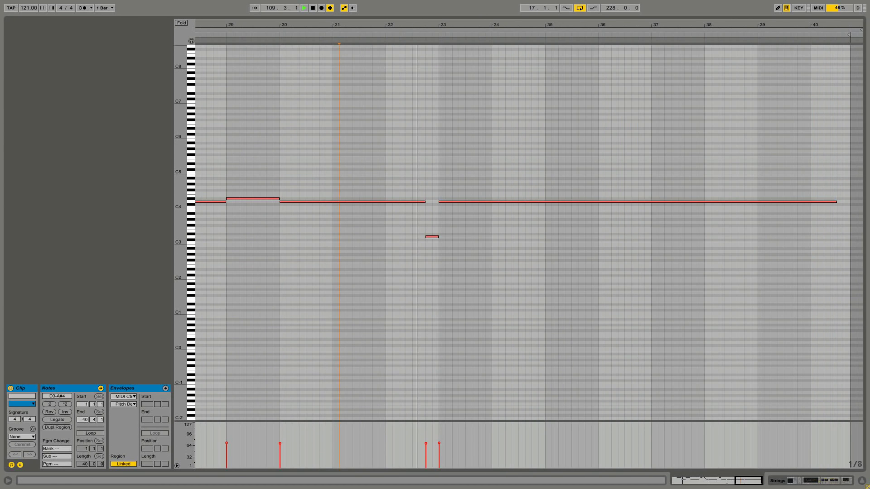
pyautogui.moveTo(724, 68); pyautogui.dragTo(725, 25)
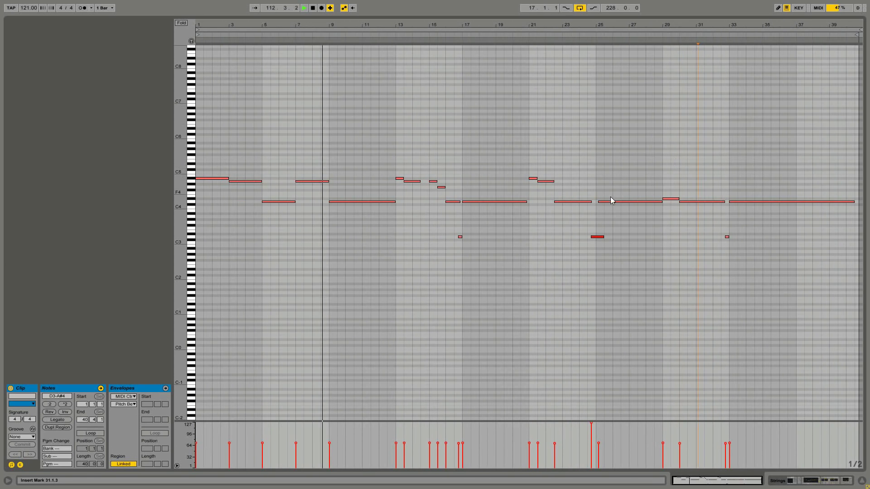
pyautogui.hotkey('shift', 'Tab')
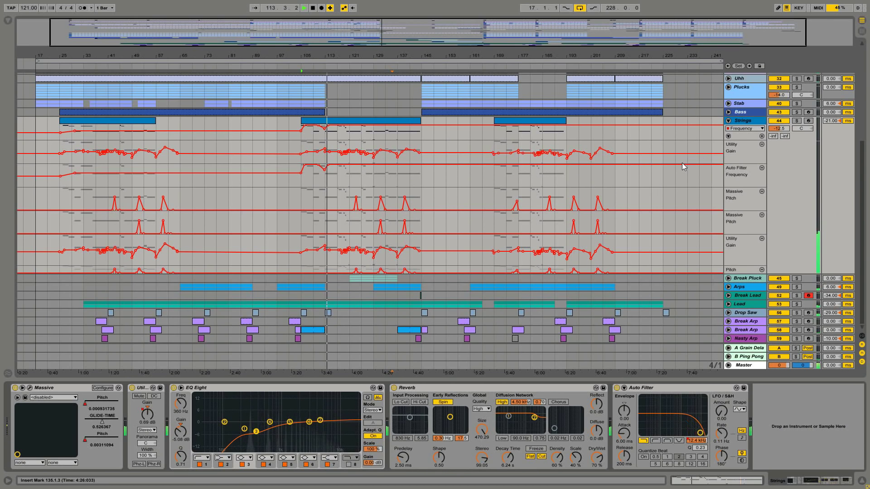
pyautogui.click(728, 121)
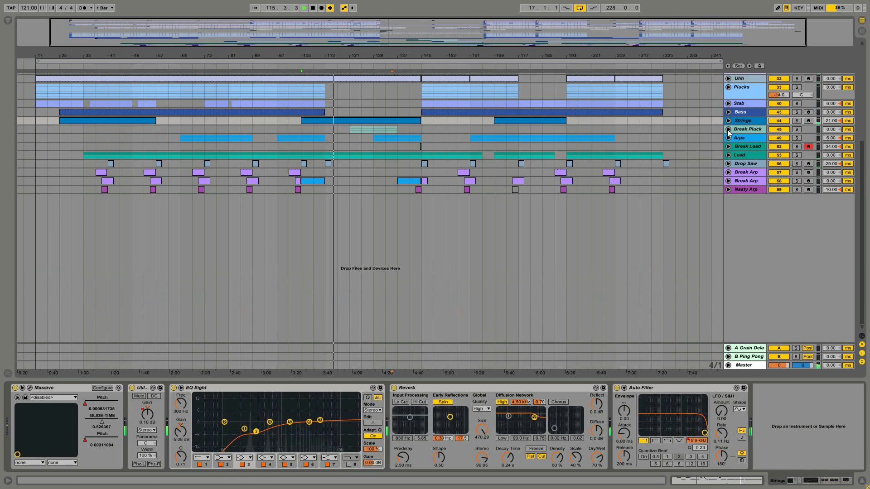
# Unfold the Break Pluck group and its three layer tracks, and examine the device chains of the third and first layers
pyautogui.scroll(5, 727, 130)
pyautogui.scroll(3, 733, 196)
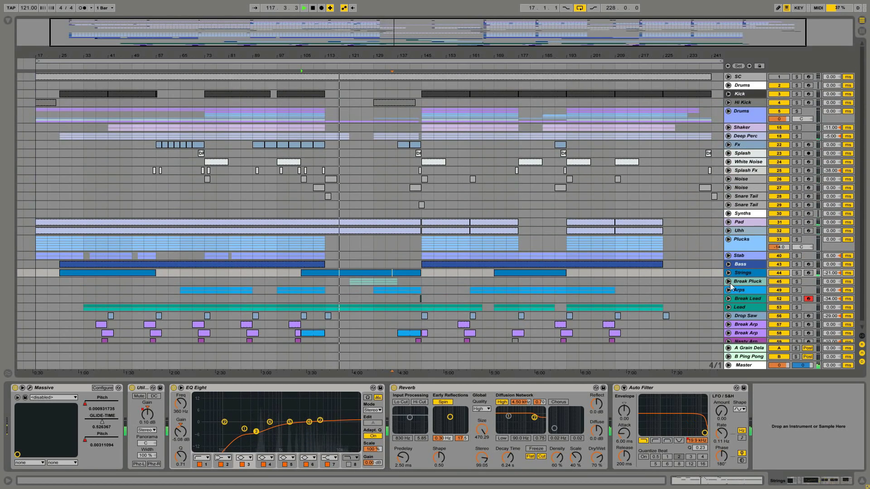
pyautogui.click(729, 282)
pyautogui.scroll(-3, 723, 274)
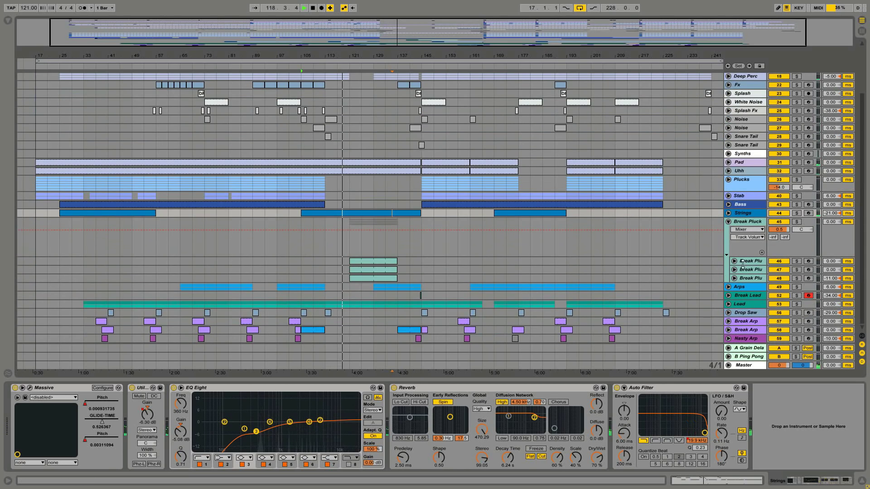
pyautogui.click(743, 261)
pyautogui.keyDown('shift'); pyautogui.click(748, 280); pyautogui.keyUp('shift')
pyautogui.click(734, 261)
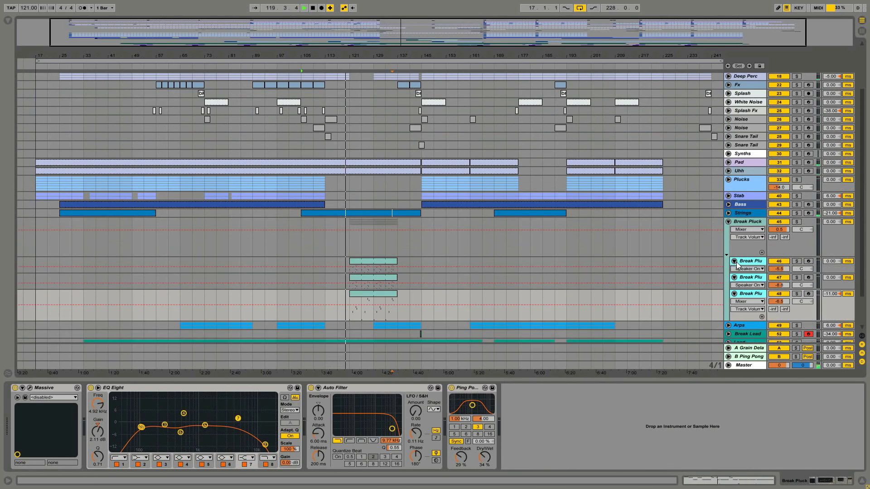
pyautogui.scroll(-2, 631, 206)
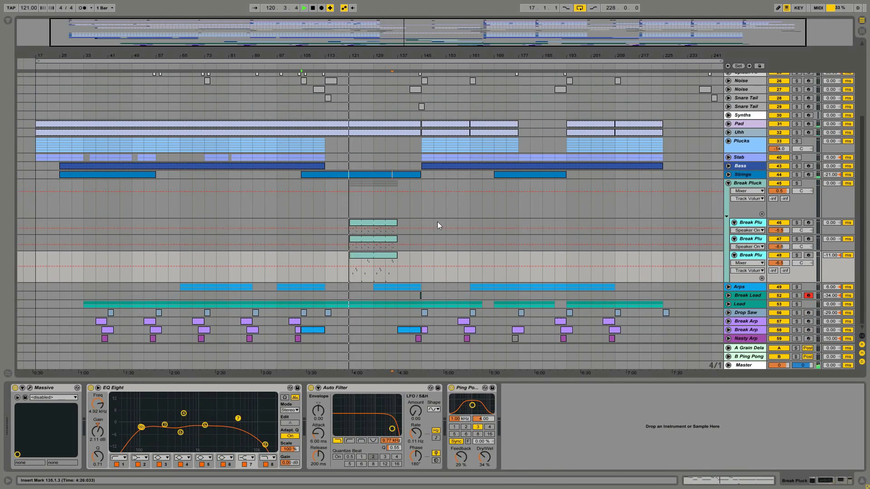
pyautogui.click(421, 222)
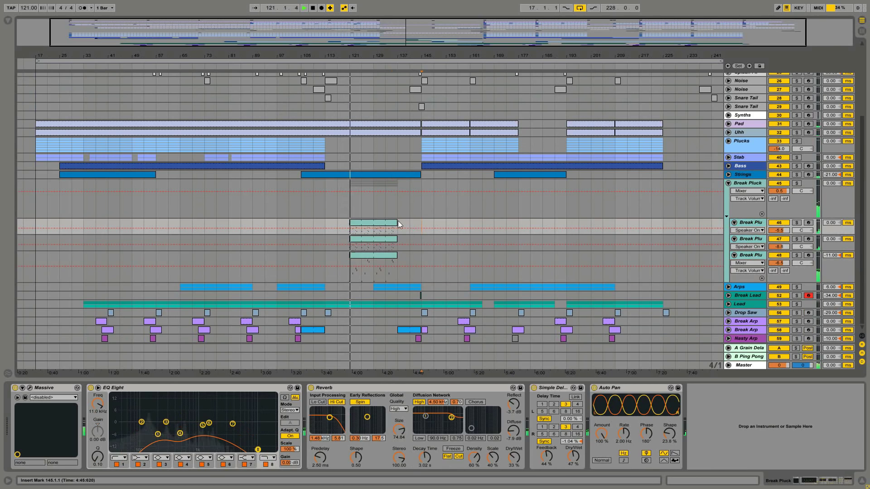
# Inspect the MIDI notes in the clips of the third, second and first Break Pluck layers and return to the arrangement
pyautogui.doubleClick(369, 259)
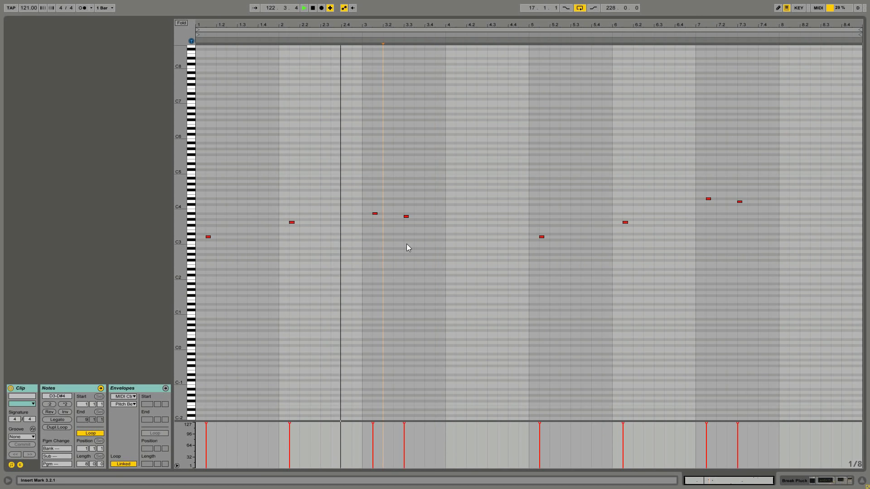
pyautogui.hotkey('shift', 'Tab')
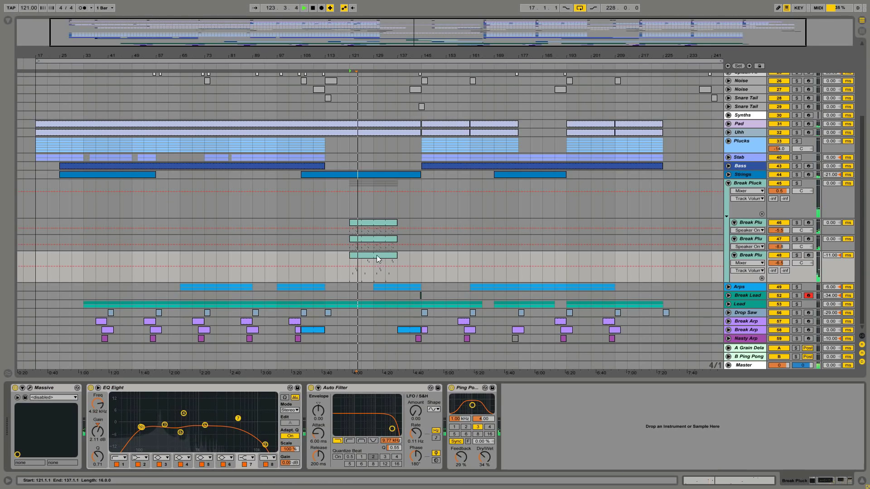
pyautogui.doubleClick(373, 240)
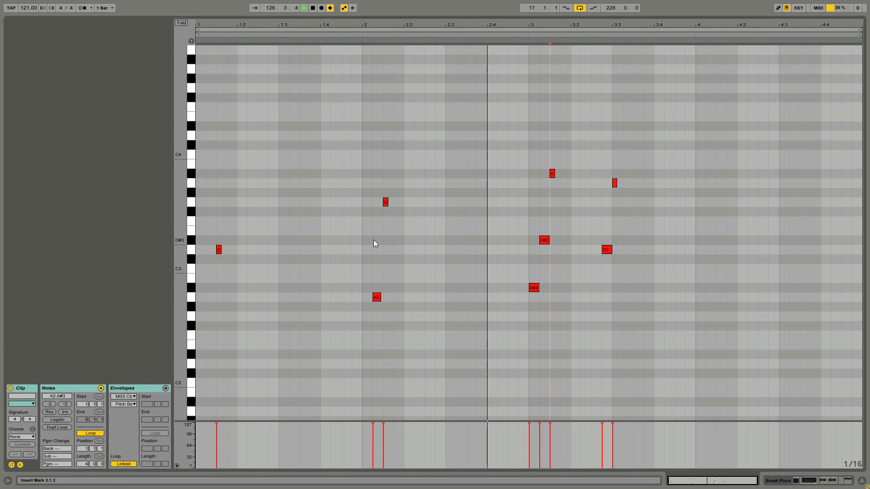
pyautogui.hotkey('shift', 'Tab')
pyautogui.click(374, 225)
pyautogui.hotkey('shift', 'Tab')
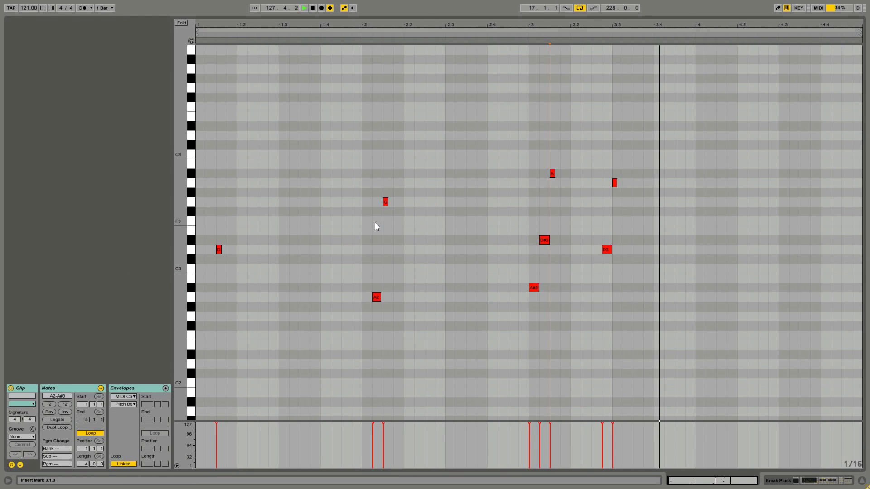
pyautogui.hotkey('shift', 'Tab')
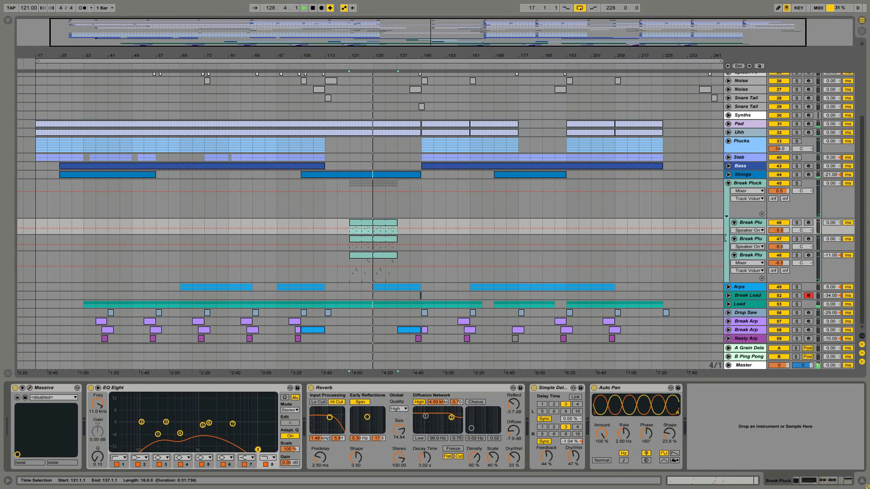
# Examine the device chains of the second and third Break Pluck layers and the group's Chorus, and fold the group
pyautogui.click(749, 238)
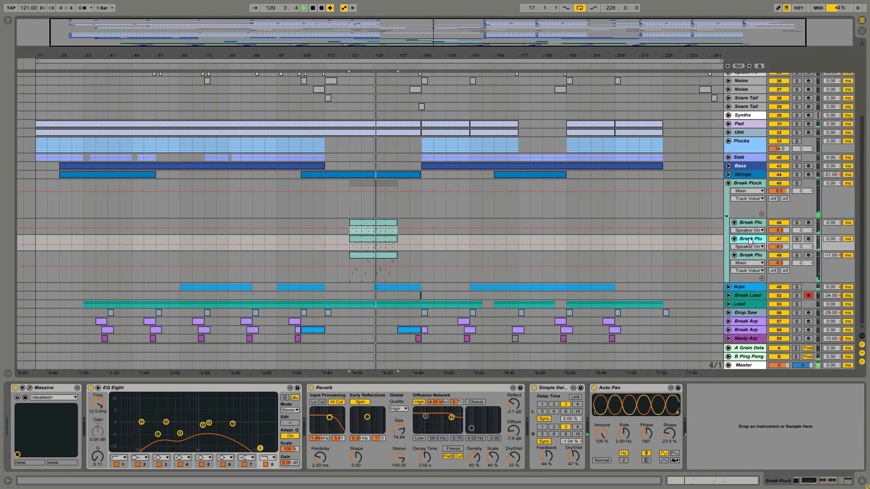
pyautogui.click(749, 255)
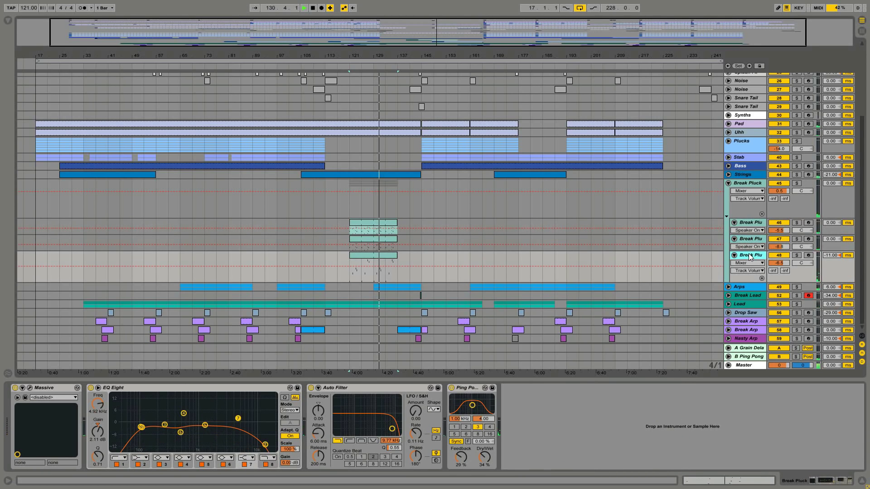
pyautogui.click(733, 185)
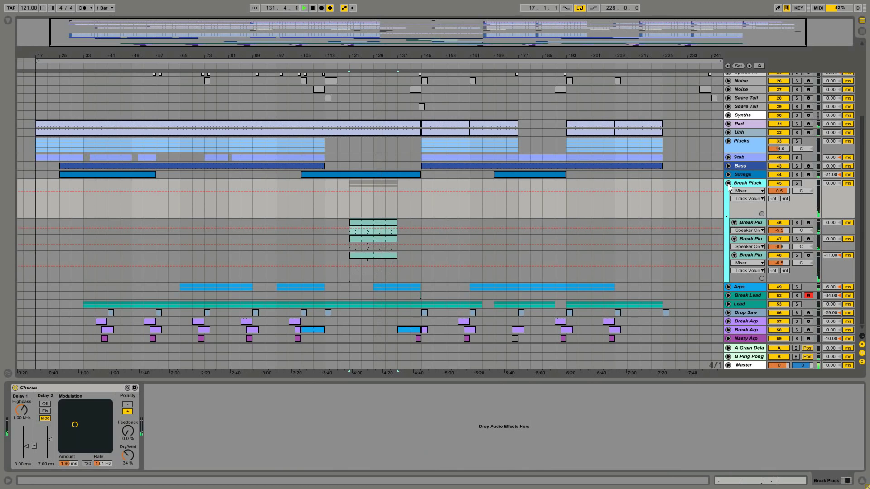
pyautogui.click(728, 183)
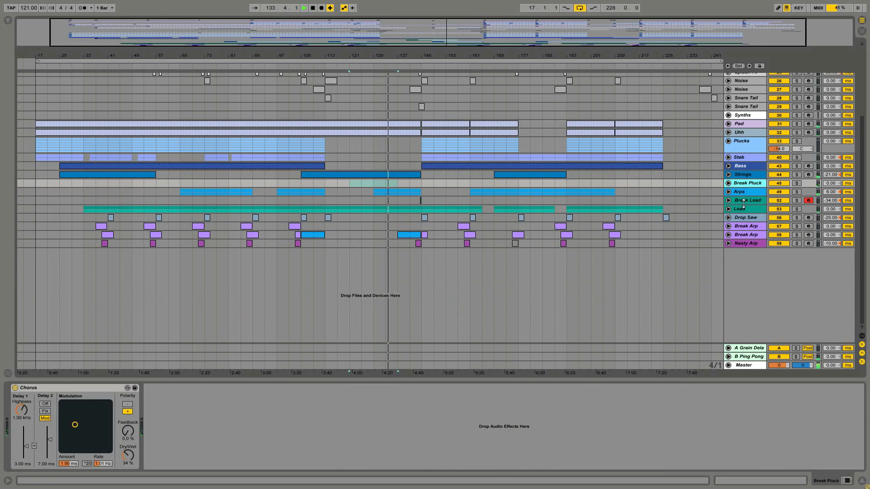
# Check the Nasty Arp track's device chain, and unfold all tracks to examine the automation from SC down to Nasty Arp
pyautogui.click(744, 244)
pyautogui.scroll(5, 745, 241)
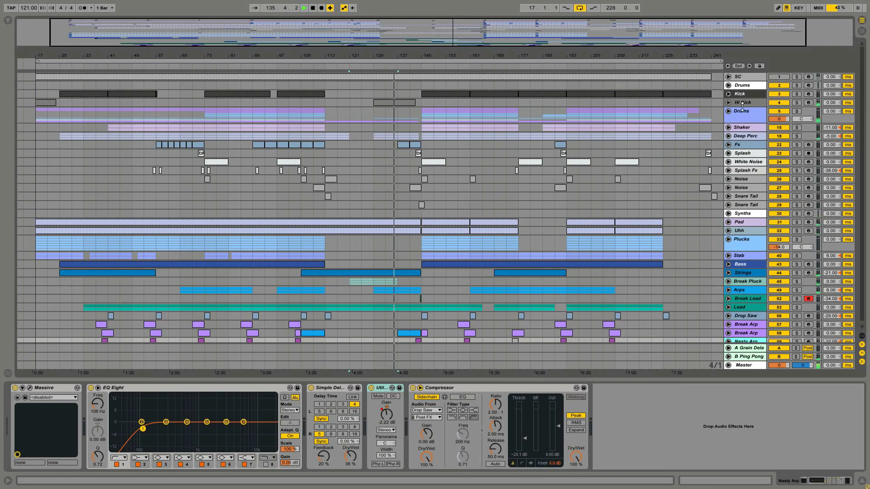
pyautogui.click(743, 77)
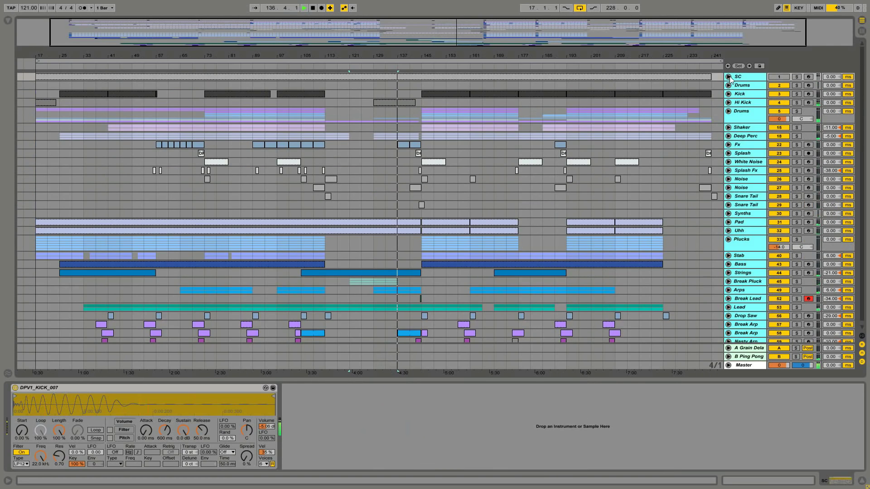
pyautogui.keyDown('alt'); pyautogui.click(729, 77); pyautogui.keyUp('alt')
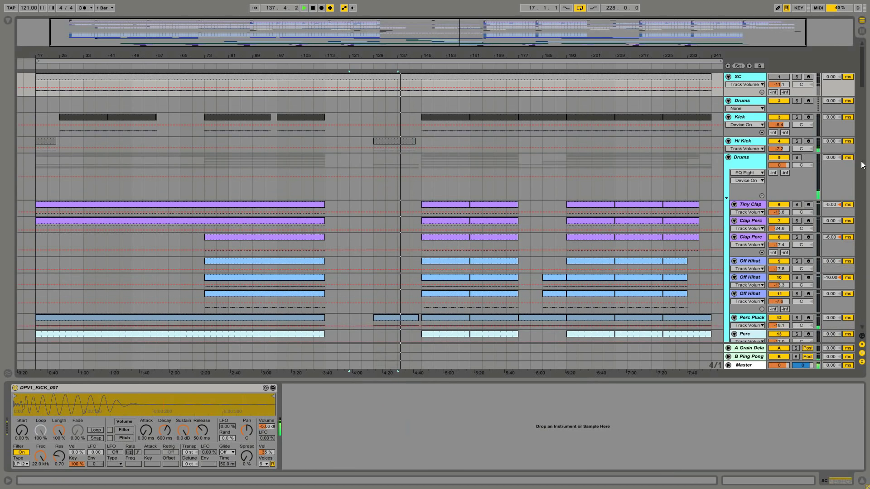
pyautogui.scroll(-1, 862, 74)
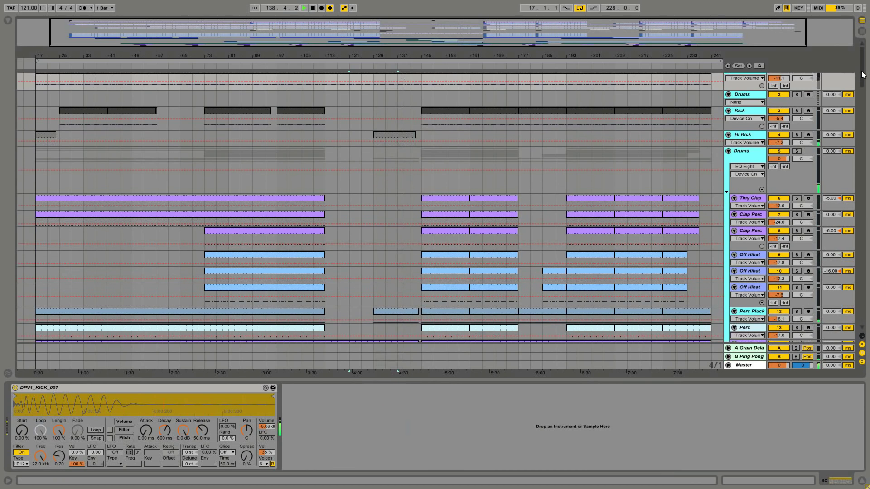
pyautogui.moveTo(862, 74); pyautogui.dragTo(855, 315)
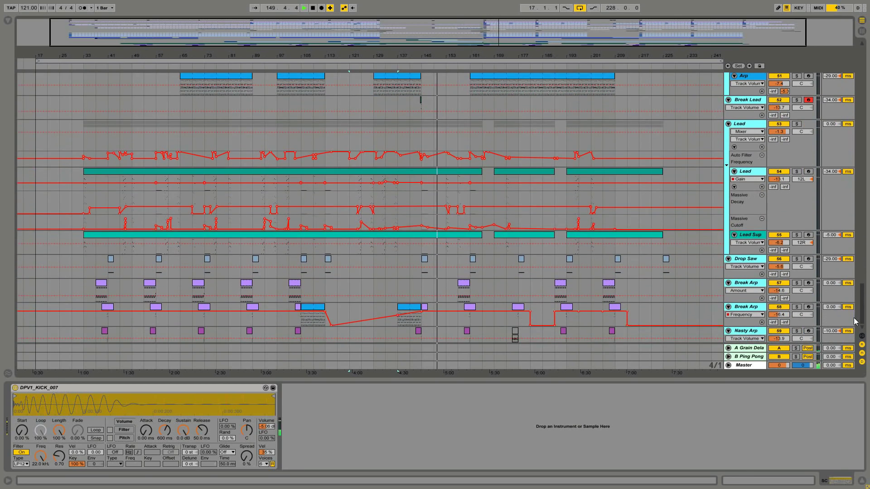
# Fold all the tracks, bring the full arrangement back into view, and examine the Master track's device chain
pyautogui.keyDown('alt'); pyautogui.click(729, 259); pyautogui.keyUp('alt')
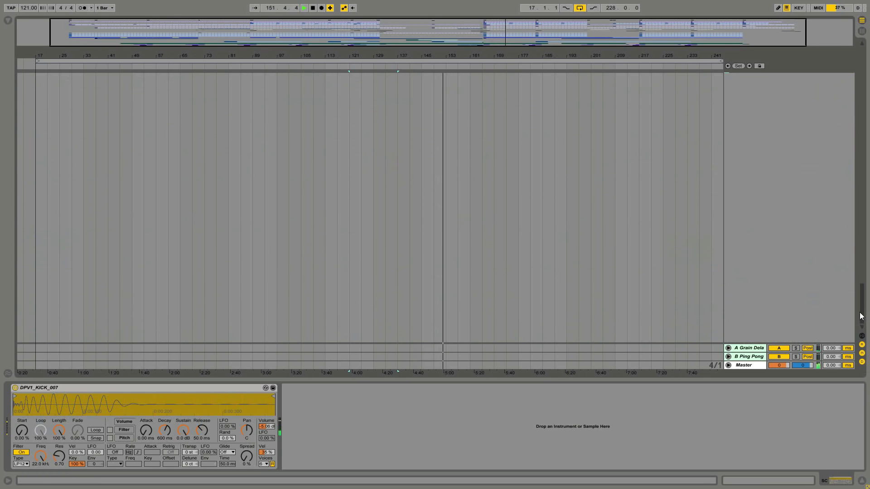
pyautogui.moveTo(862, 296); pyautogui.dragTo(861, 90)
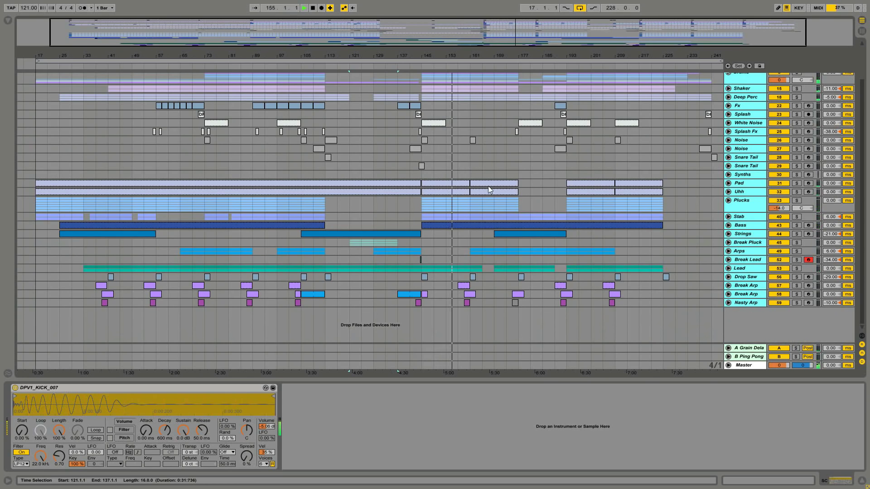
pyautogui.click(746, 364)
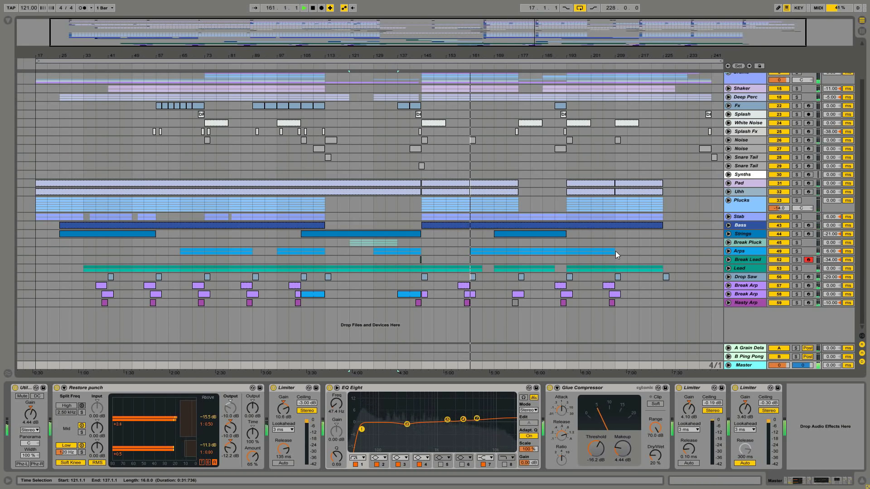
# Examine the device chains of the Kick track and the Drums group
pyautogui.scroll(3, 615, 251)
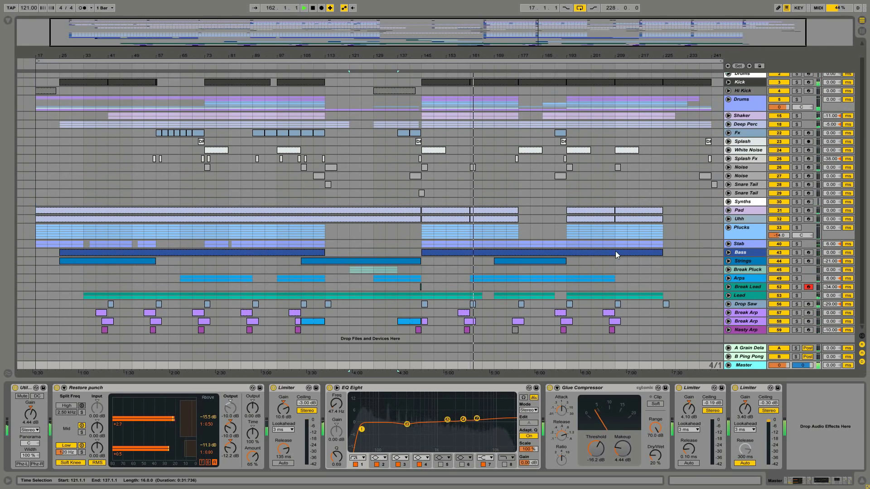
pyautogui.click(749, 83)
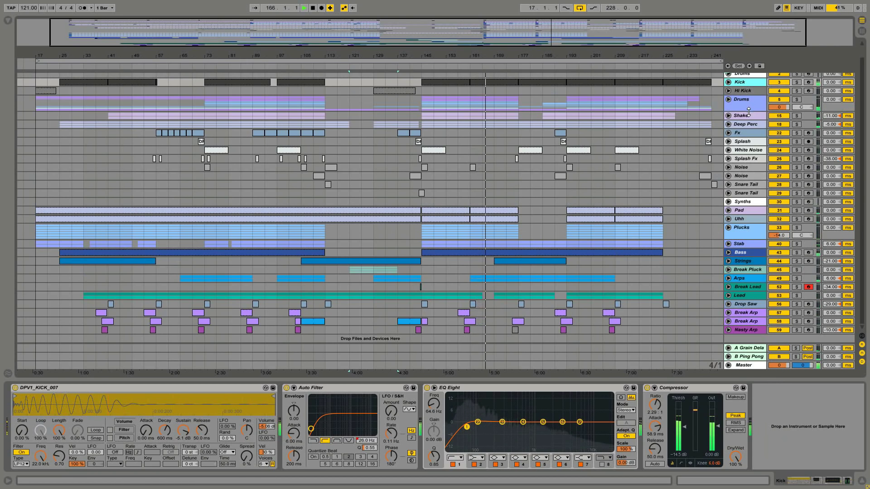
pyautogui.click(750, 105)
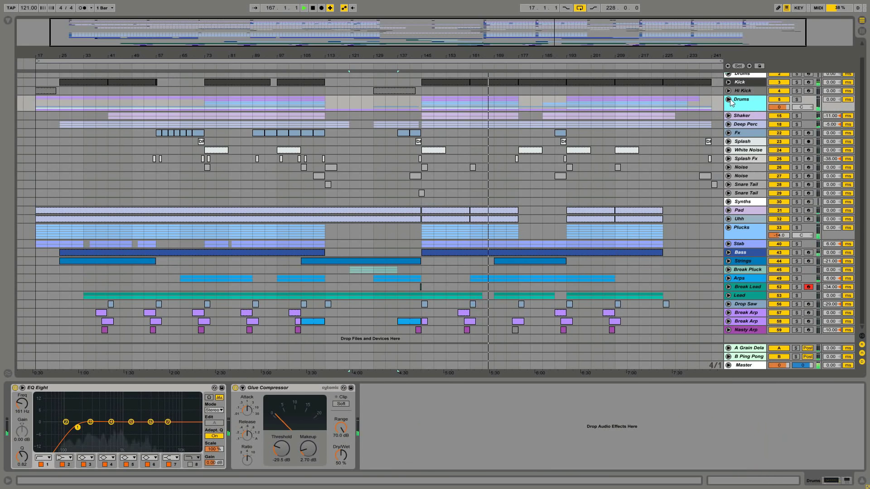
# Unfold the Drums group, examine the device chains of its three Off Hihat layers, and fold the group
pyautogui.click(728, 100)
pyautogui.click(743, 202)
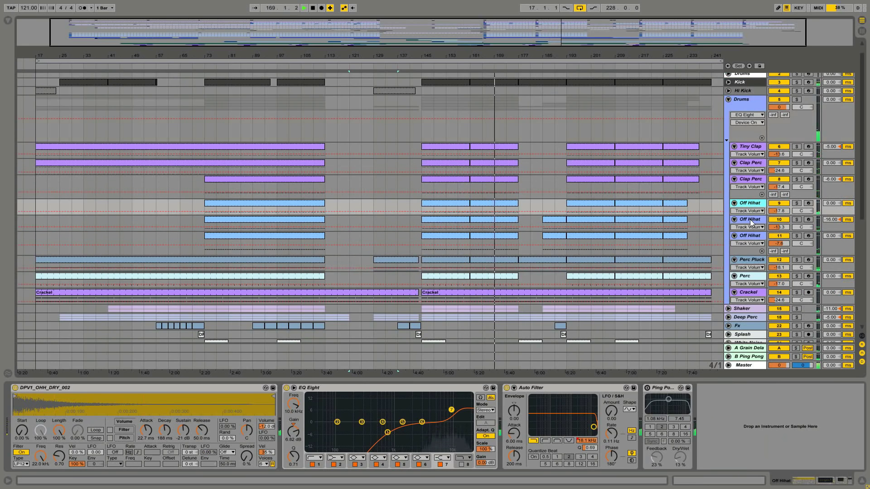
pyautogui.click(750, 219)
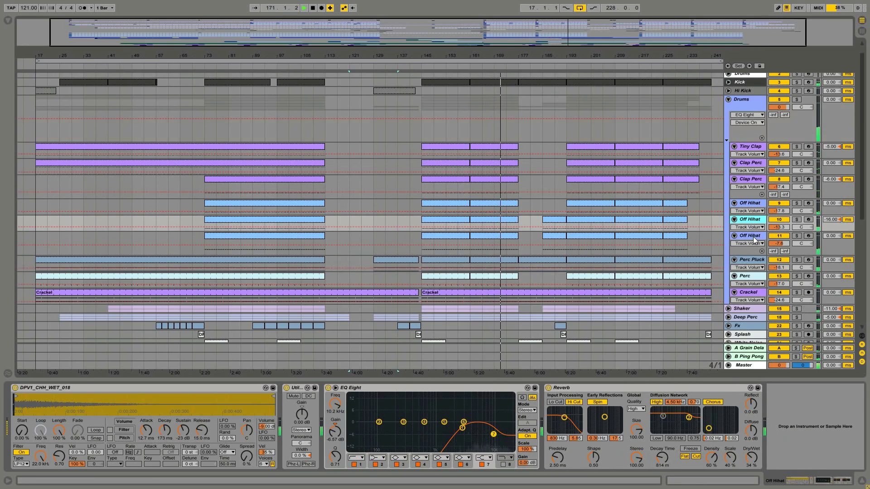
pyautogui.click(753, 237)
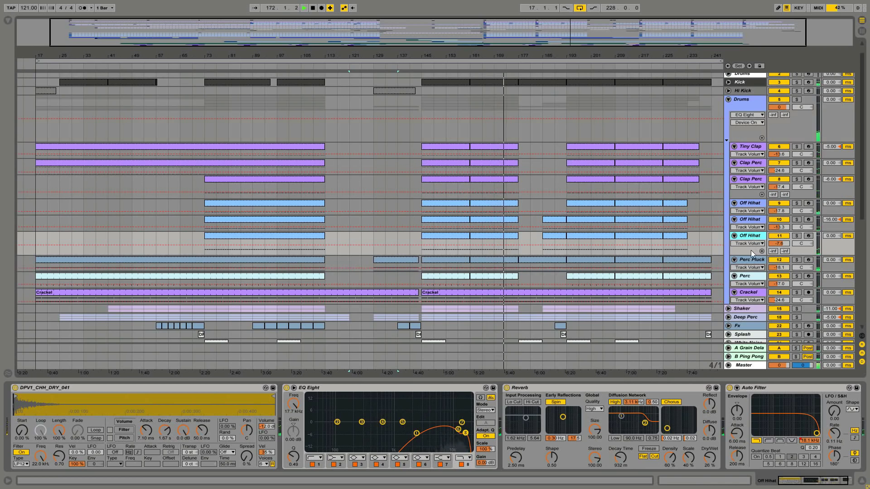
pyautogui.click(729, 100)
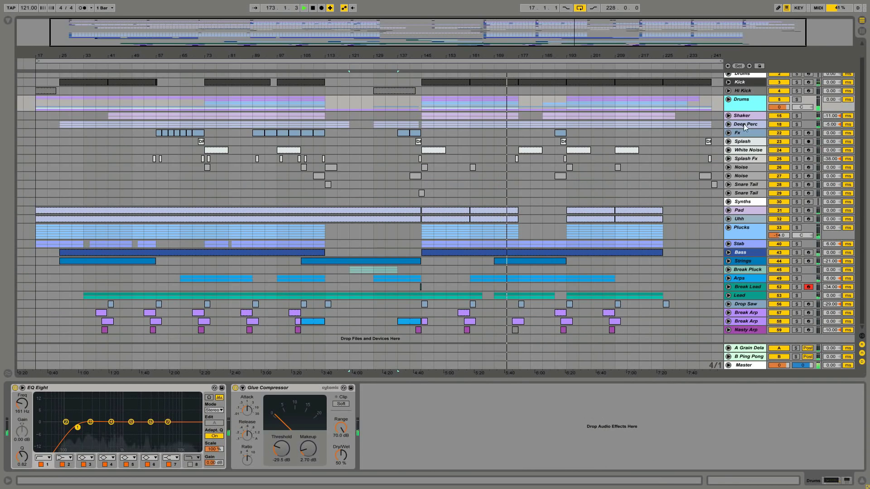
# Unfold the Drums group again, check the Perc Pluck device chain and its clip's MIDI notes, and return to the arrangement
pyautogui.click(729, 99)
pyautogui.click(740, 259)
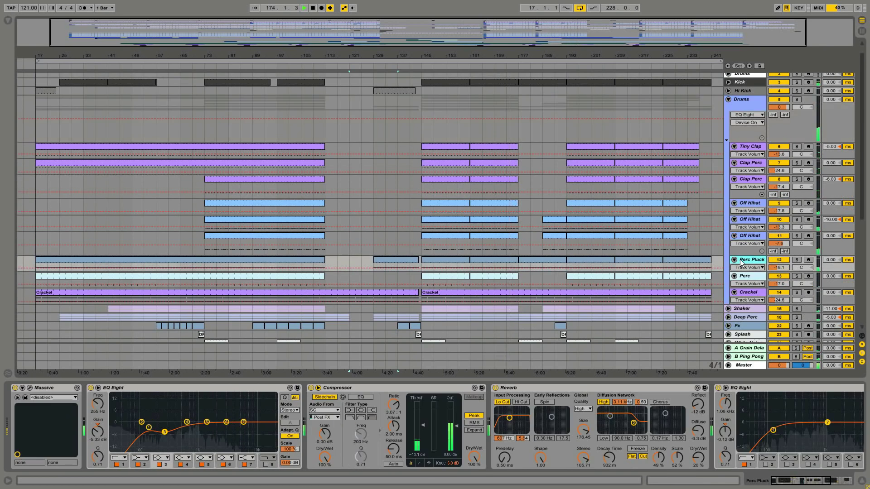
pyautogui.doubleClick(497, 260)
pyautogui.click(508, 296)
pyautogui.hotkey('shift', 'Tab')
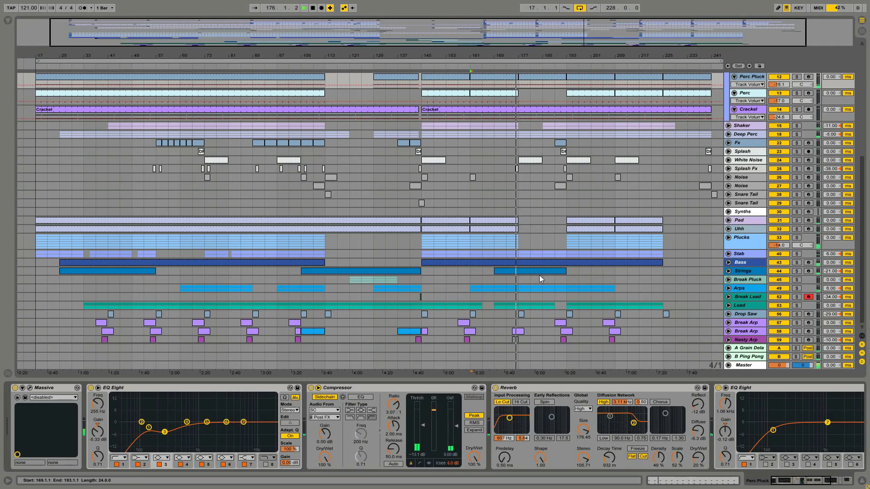
# Inspect the Massive patch on the Perc Pluck track, close its window, and fold the Drums group
pyautogui.moveTo(783, 483)
pyautogui.mouseDown()
pyautogui.moveTo(818, 484)
pyautogui.moveTo(786, 484)
pyautogui.mouseUp()
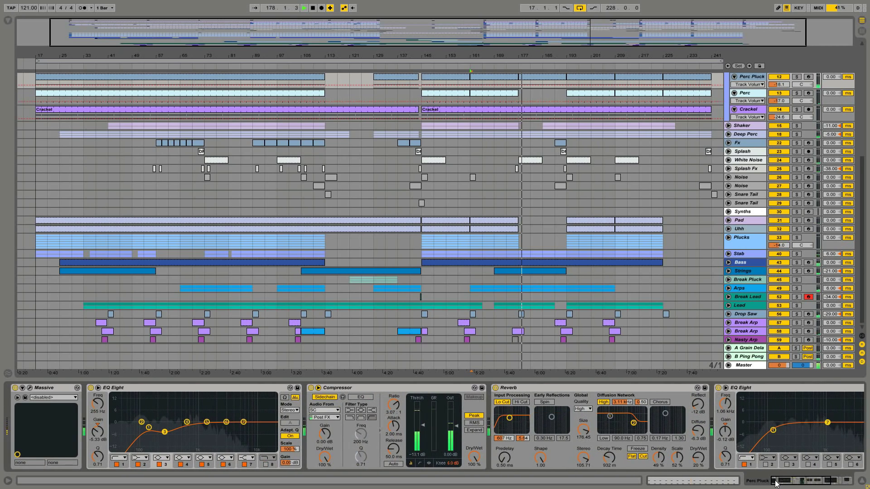
pyautogui.scroll(5, 743, 279)
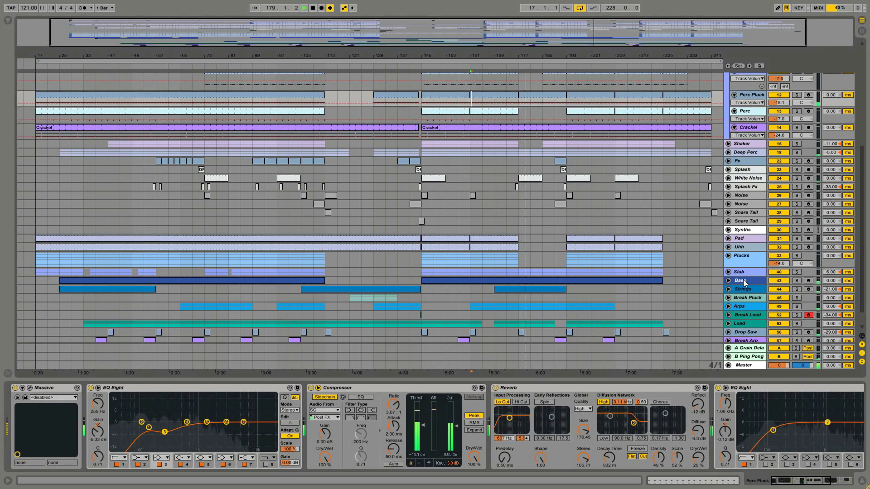
pyautogui.scroll(1, 213, 319)
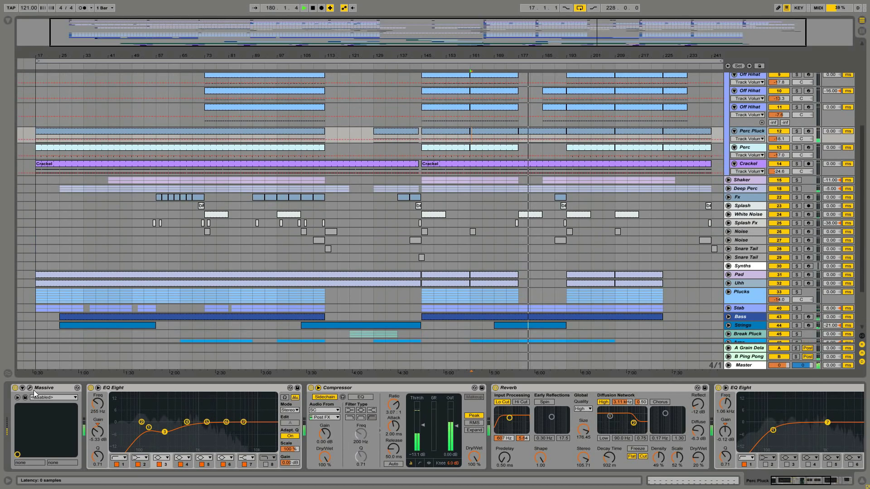
pyautogui.click(29, 388)
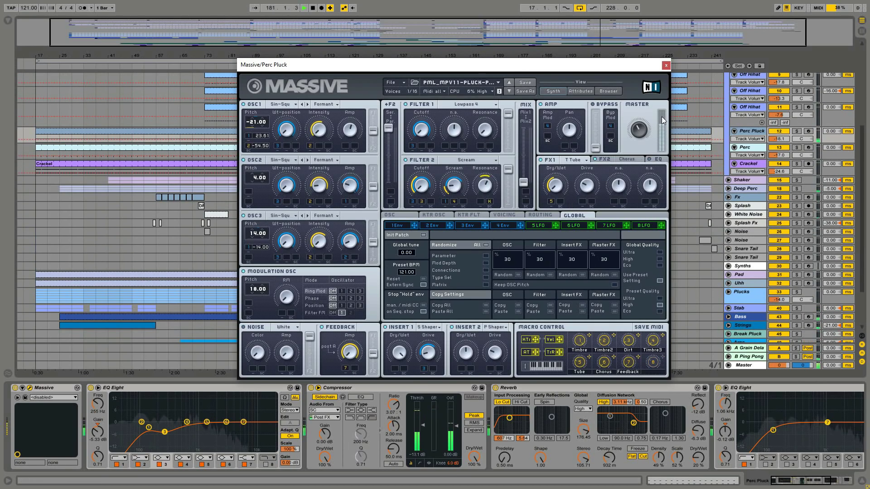
pyautogui.click(666, 67)
pyautogui.scroll(4, 711, 215)
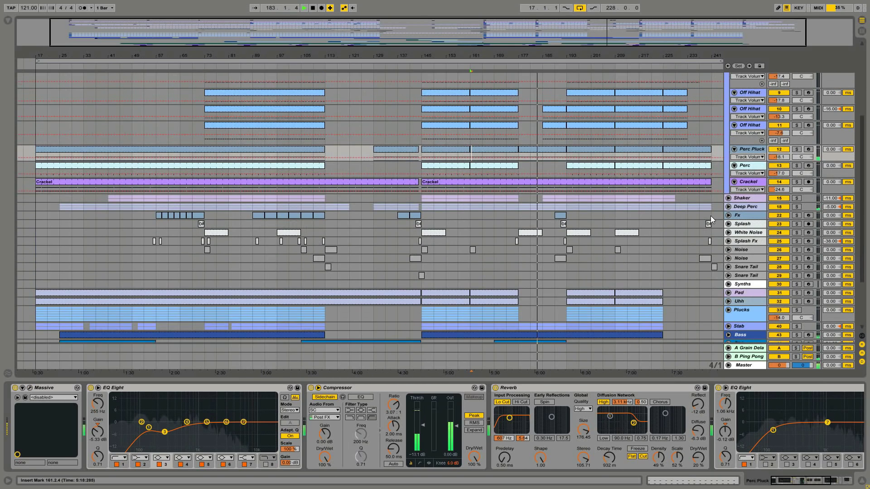
pyautogui.scroll(10, 716, 202)
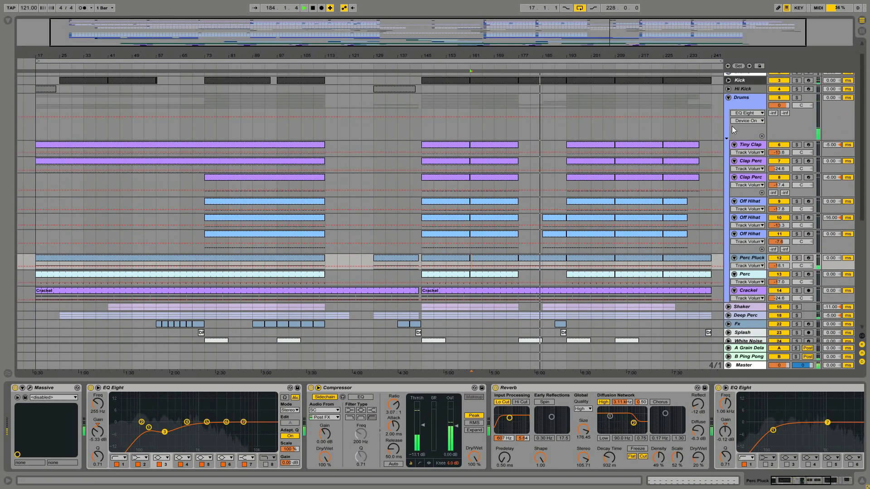
pyautogui.click(729, 98)
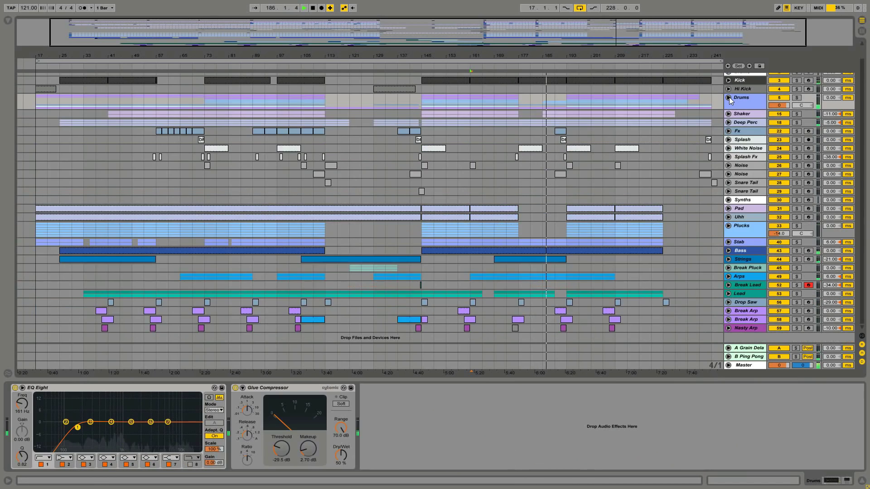
# Examine the second Noise track's device chain and its Utility Gain automation, and fold the track
pyautogui.scroll(2, 700, 202)
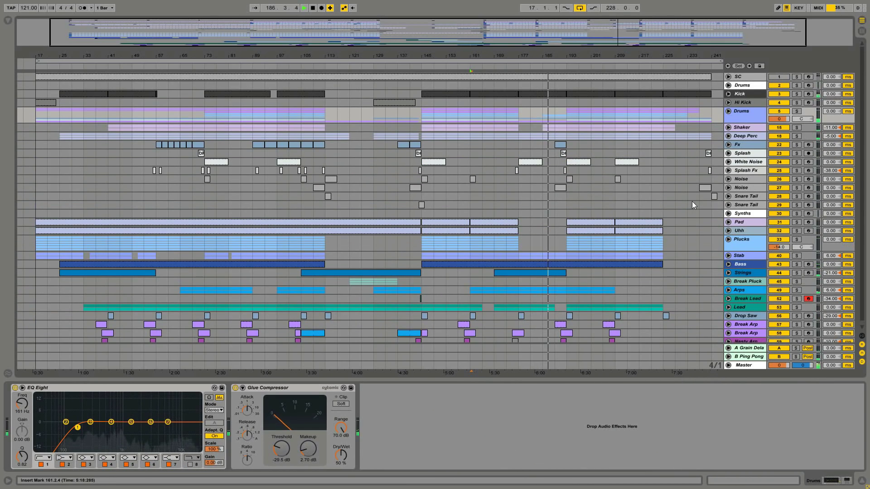
pyautogui.click(743, 187)
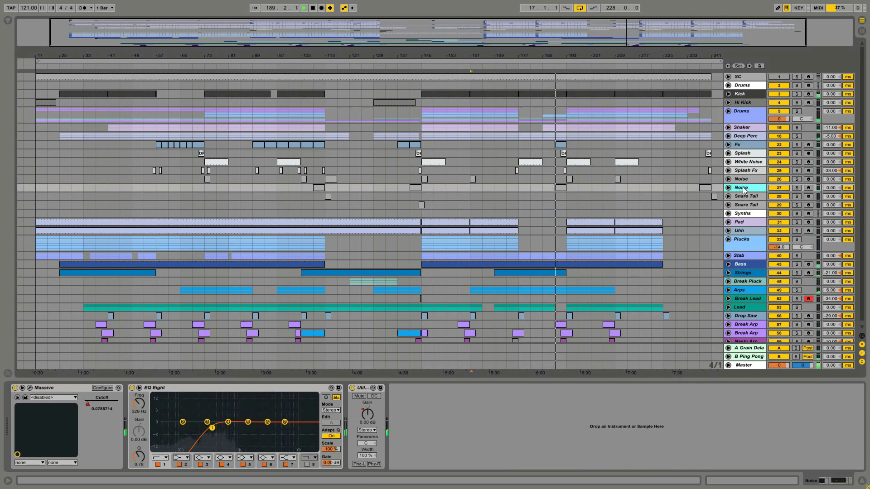
pyautogui.click(728, 187)
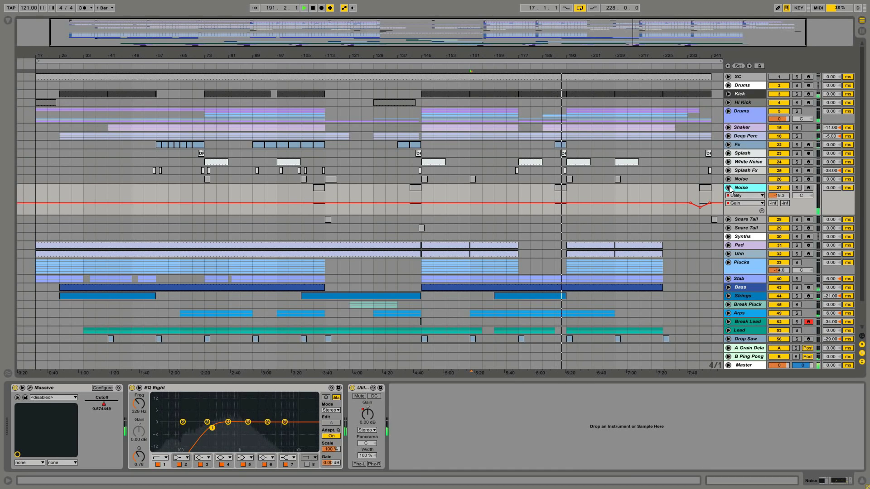
pyautogui.click(729, 186)
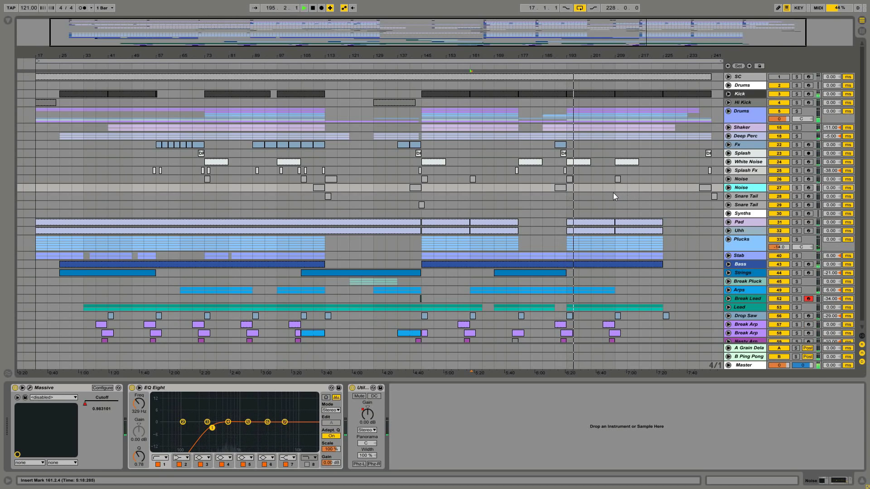
# Examine the Bass track's device chain and its Massive patch, and close the synth window
pyautogui.click(744, 266)
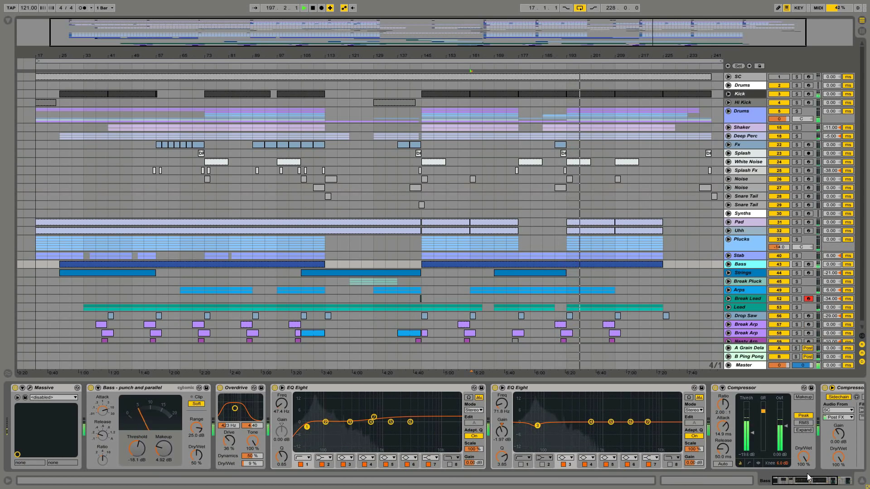
pyautogui.moveTo(799, 482)
pyautogui.mouseDown()
pyautogui.moveTo(826, 485)
pyautogui.moveTo(789, 484)
pyautogui.mouseUp()
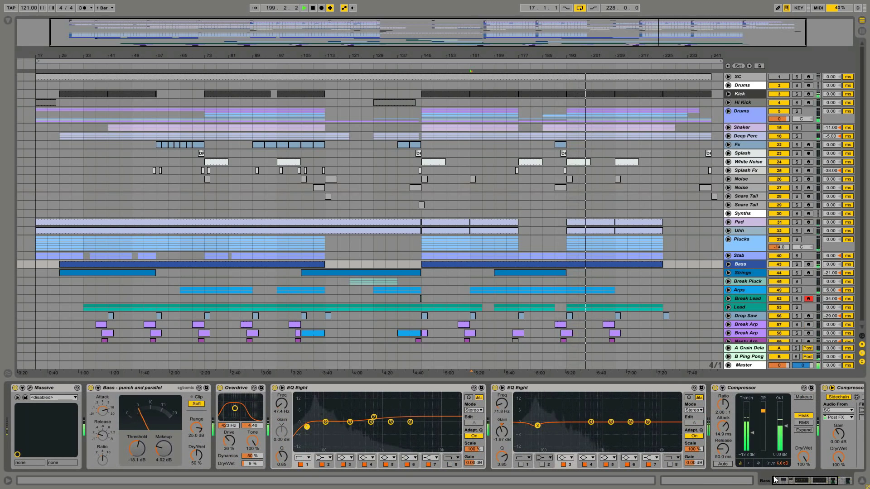
pyautogui.click(29, 388)
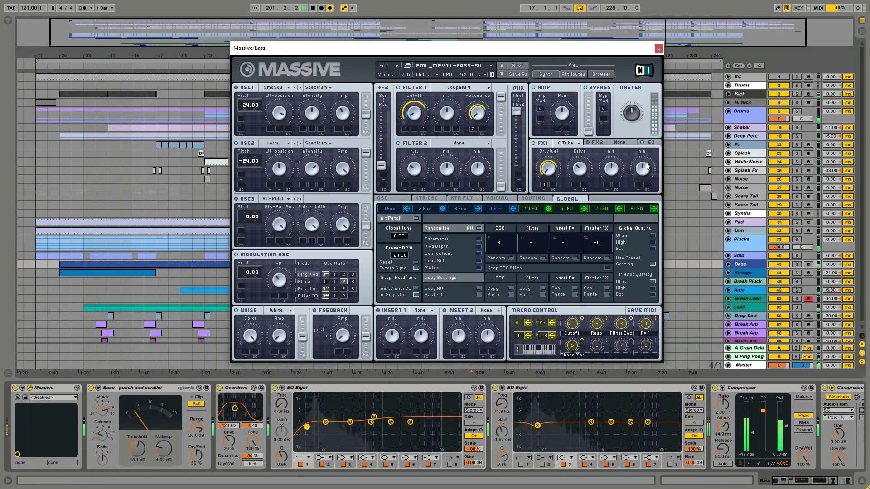
pyautogui.click(659, 49)
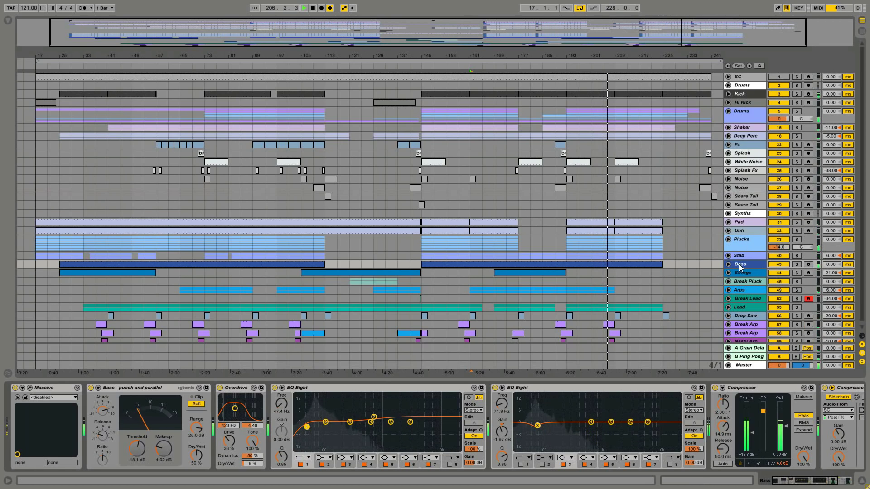
# Inspect the MIDI notes in the second long Bass clip and return to the arrangement
pyautogui.scroll(-1, 712, 262)
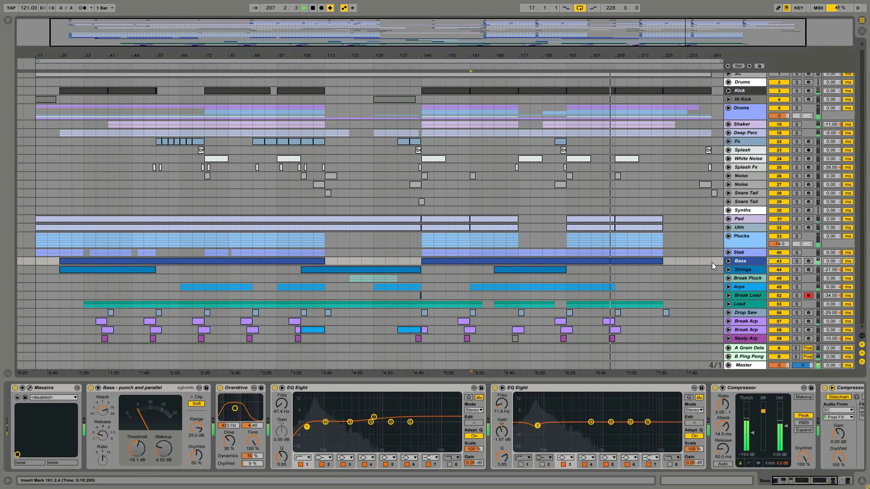
pyautogui.doubleClick(656, 260)
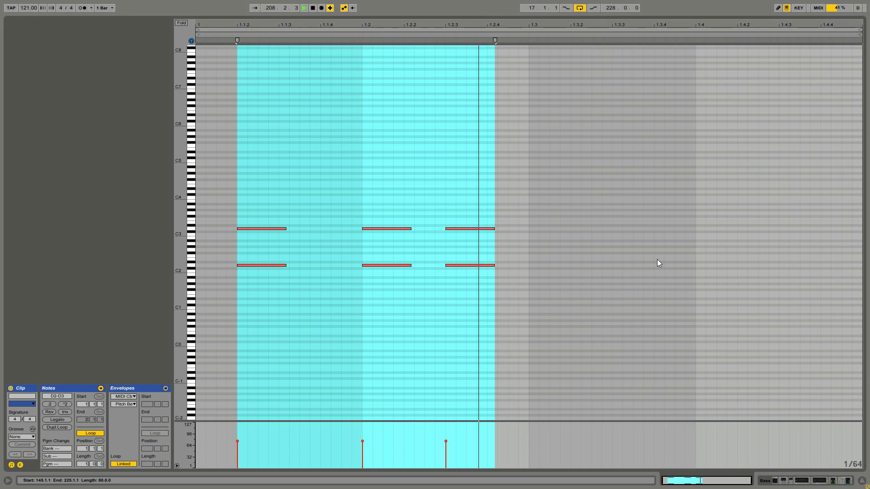
pyautogui.click(656, 259)
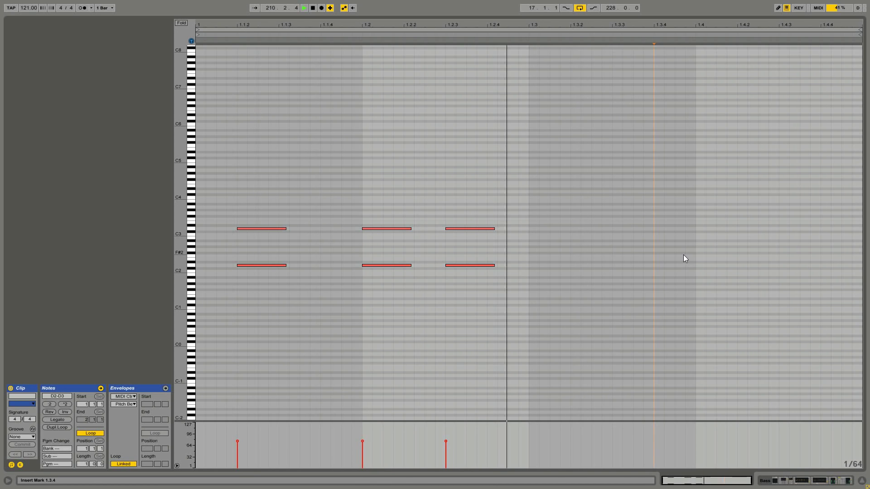
pyautogui.hotkey('shift', 'Tab')
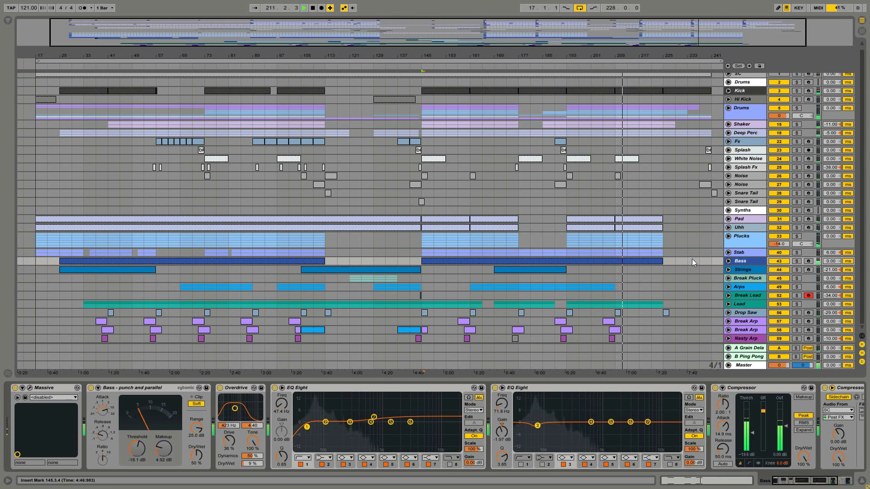
# Examine the Drop Saw track's device chain and its Massive patch, and close the synth window
pyautogui.scroll(1, 702, 273)
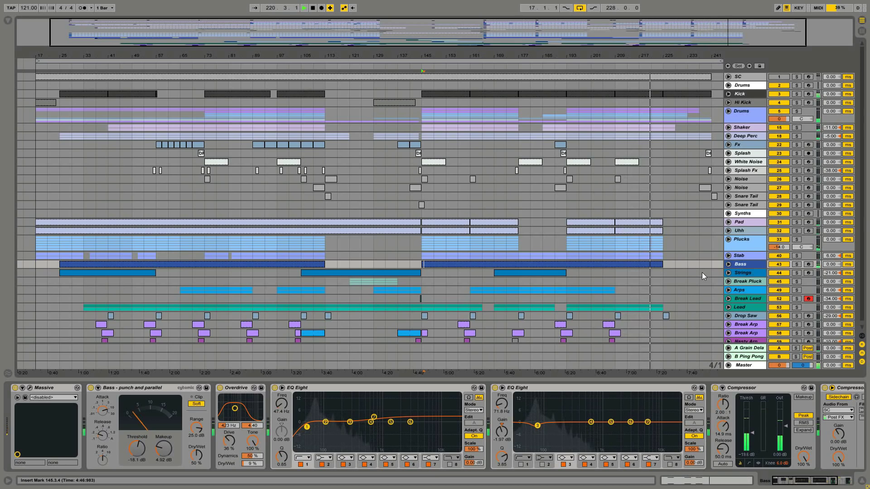
pyautogui.scroll(-1, 703, 273)
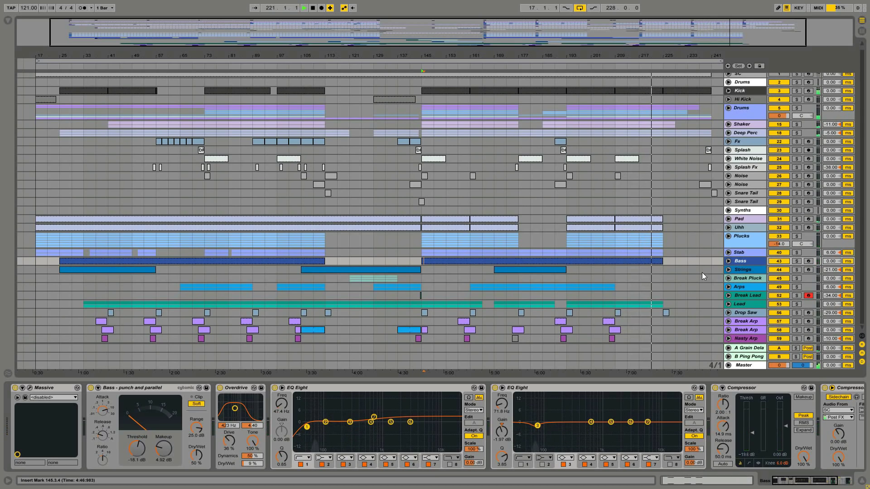
pyautogui.click(743, 312)
pyautogui.click(30, 388)
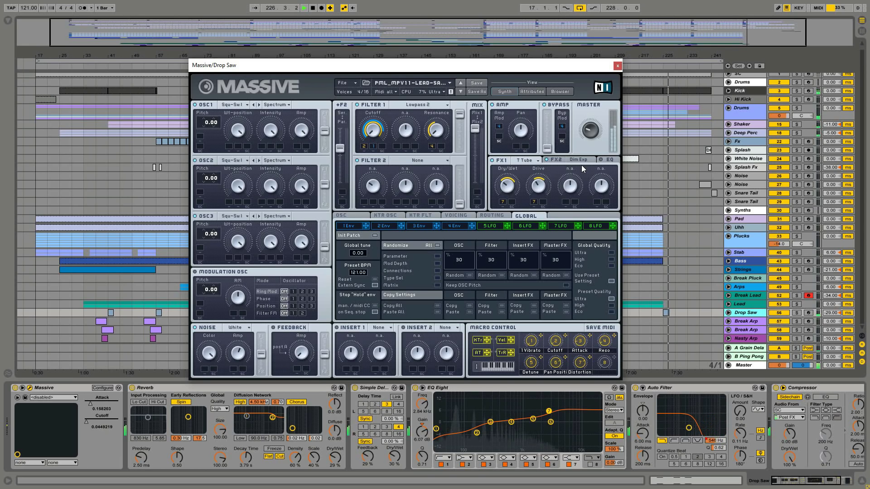
pyautogui.click(617, 66)
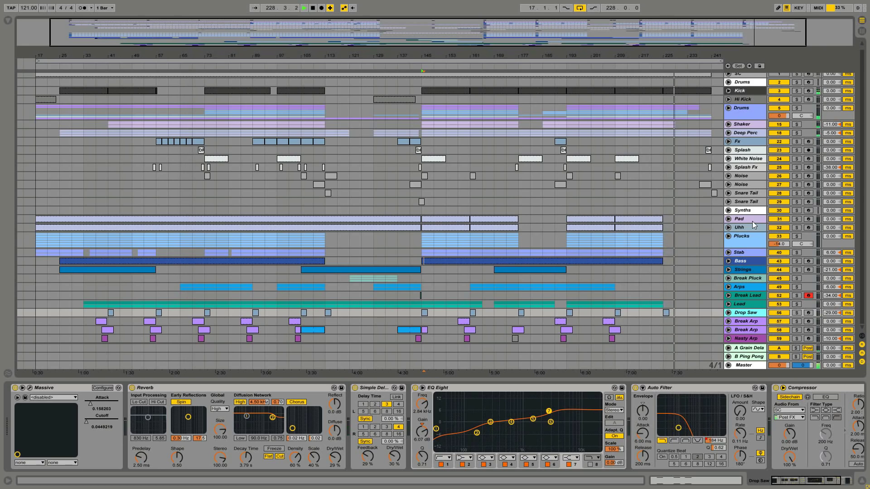
pyautogui.scroll(1, 752, 221)
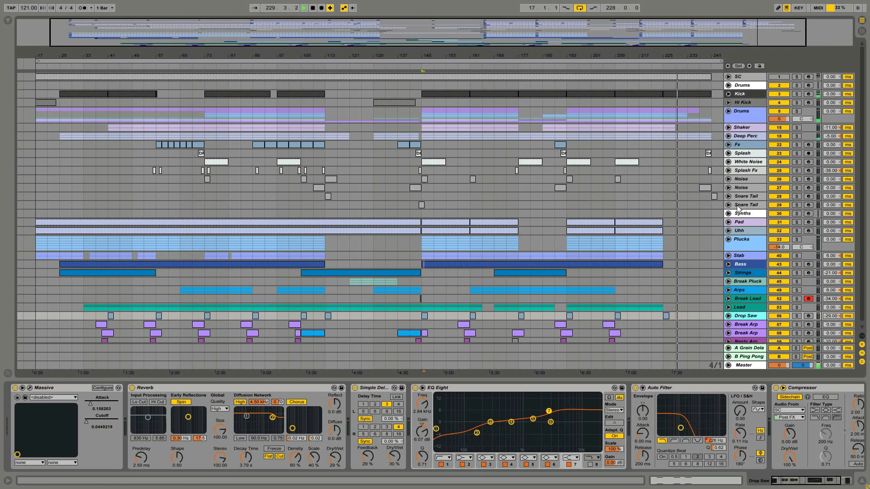